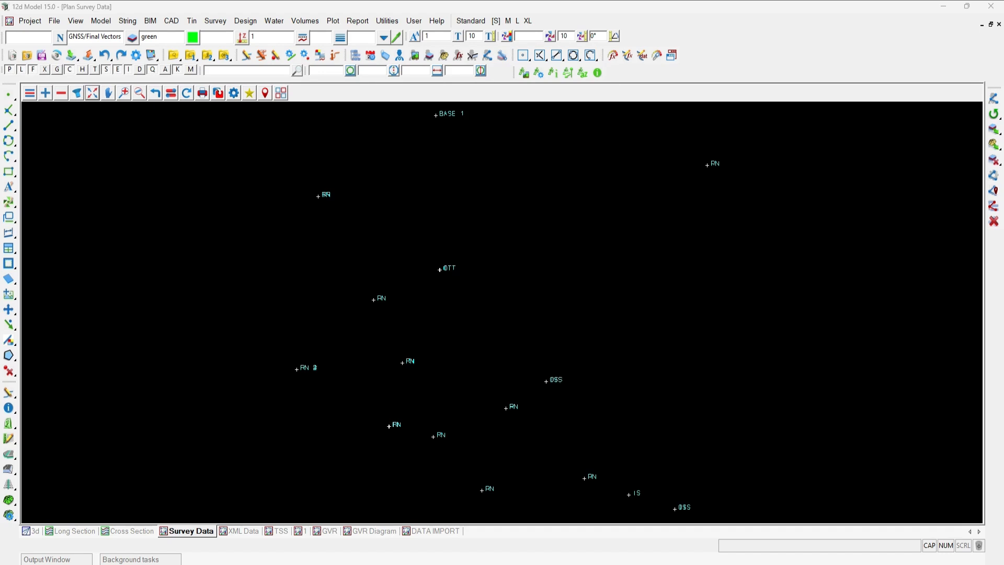
# Open the Survey Data Reduction Function form and load the existing SDR/CADASTRAL function
pyautogui.click(208, 21)
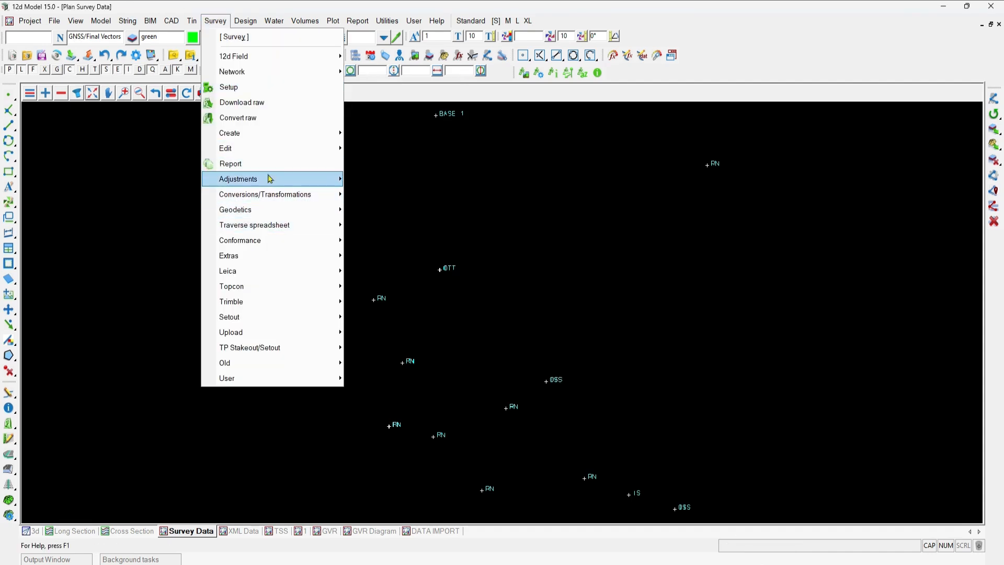
pyautogui.moveTo(276, 155)
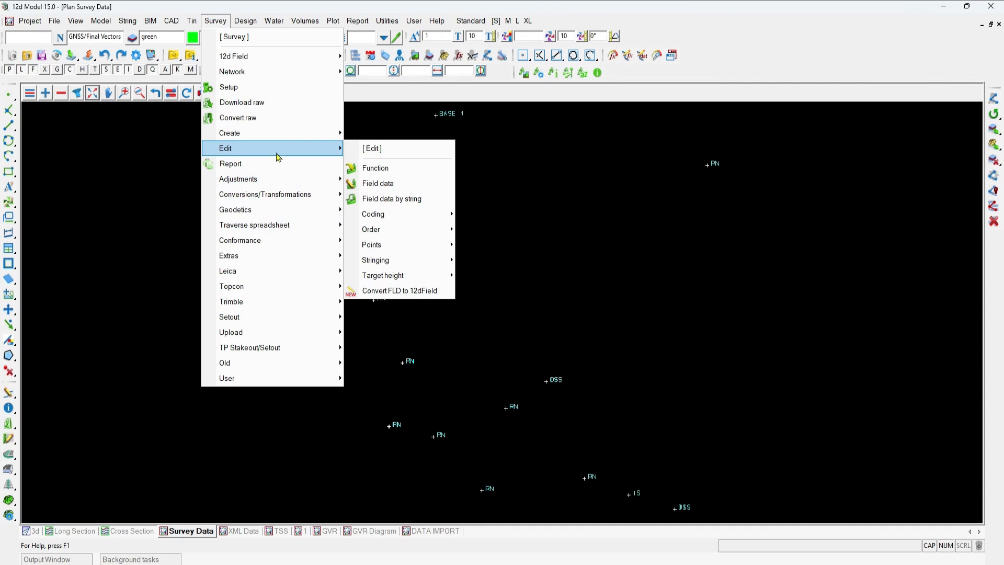
pyautogui.click(433, 166)
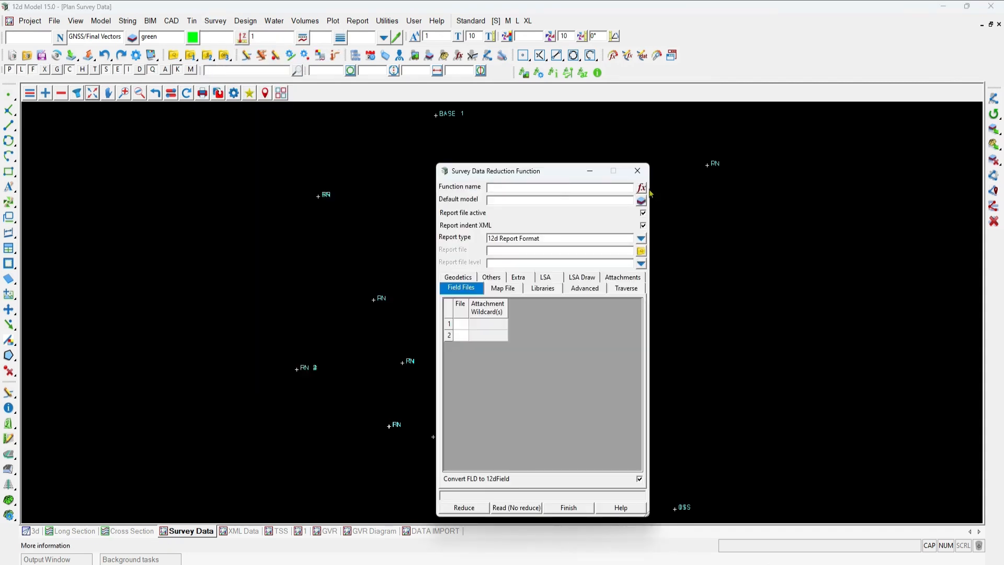
pyautogui.click(641, 188)
pyautogui.doubleClick(674, 192)
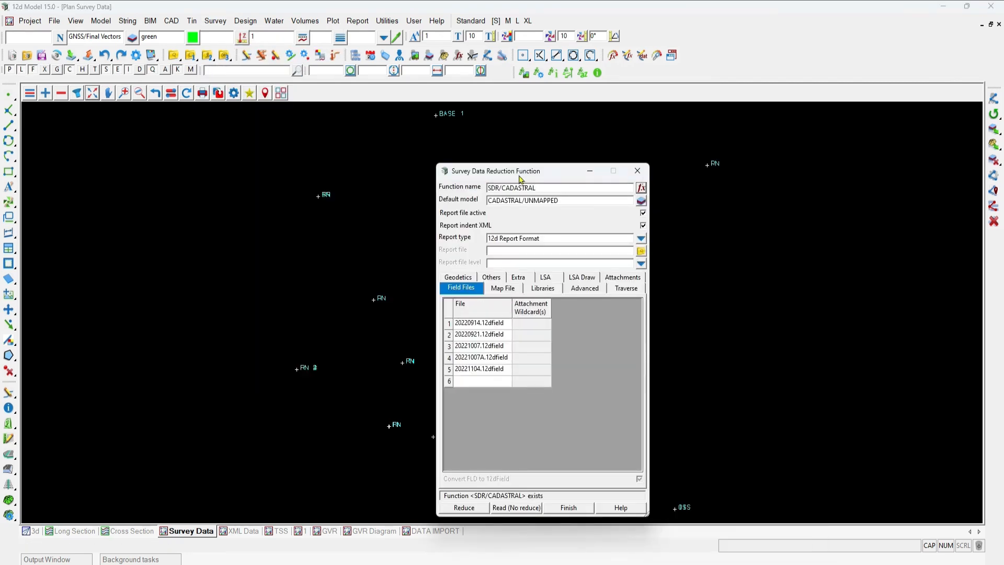
pyautogui.moveTo(571, 149); pyautogui.dragTo(571, 149)
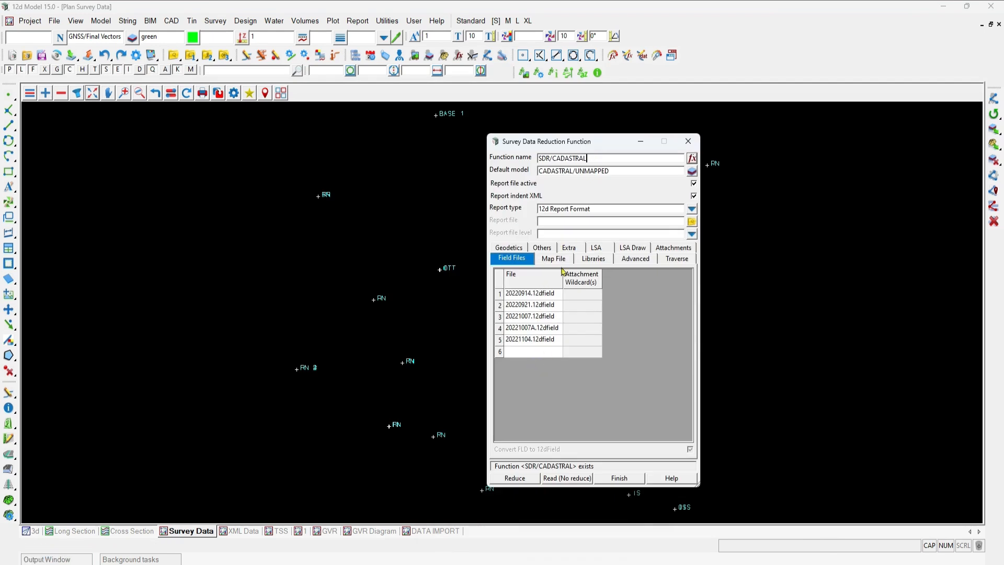
# Open the reduction function's map file GVR_Mapping_Observations.mapfile in the map file editor
pyautogui.click(560, 261)
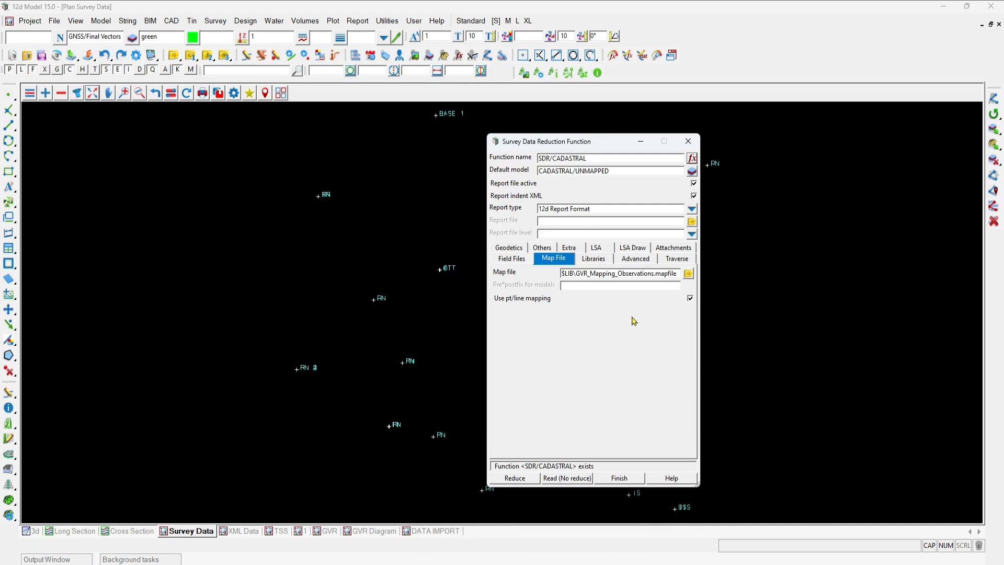
pyautogui.click(689, 278)
pyautogui.click(708, 470)
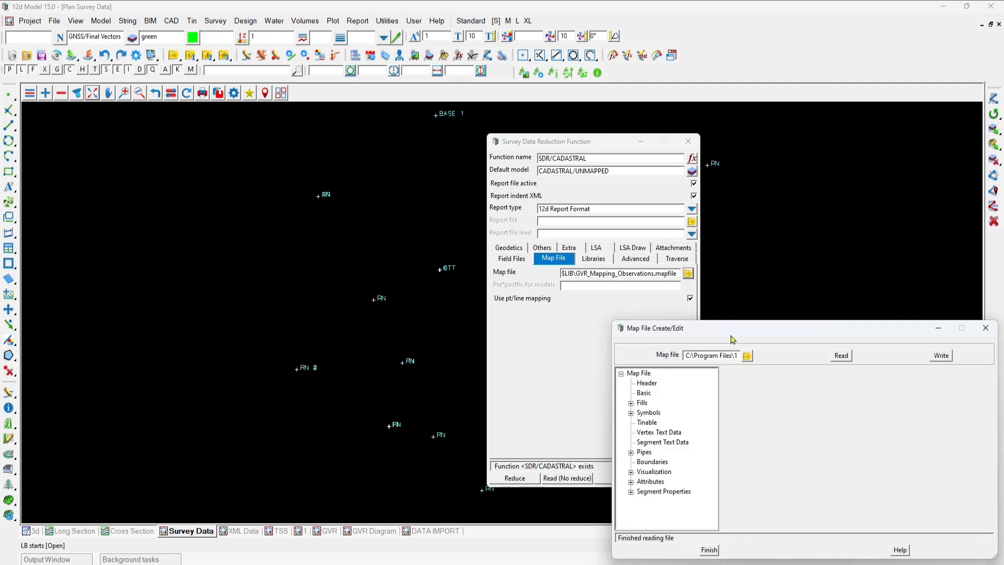
pyautogui.moveTo(731, 339); pyautogui.dragTo(581, 253)
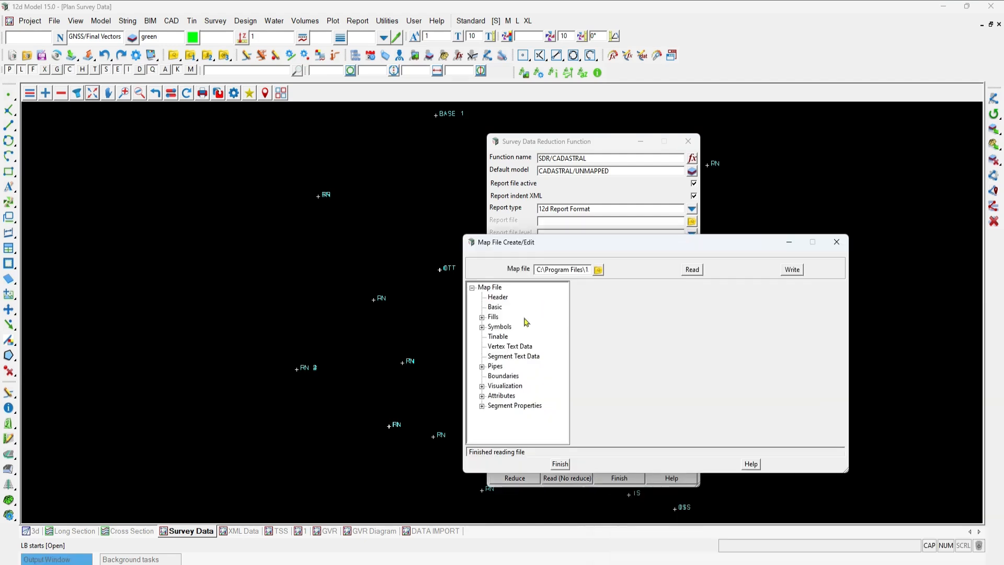
# Examine the map file's Basic key-to-model mappings through to the SURVEY/Topo row, and close the map file editor
pyautogui.click(497, 310)
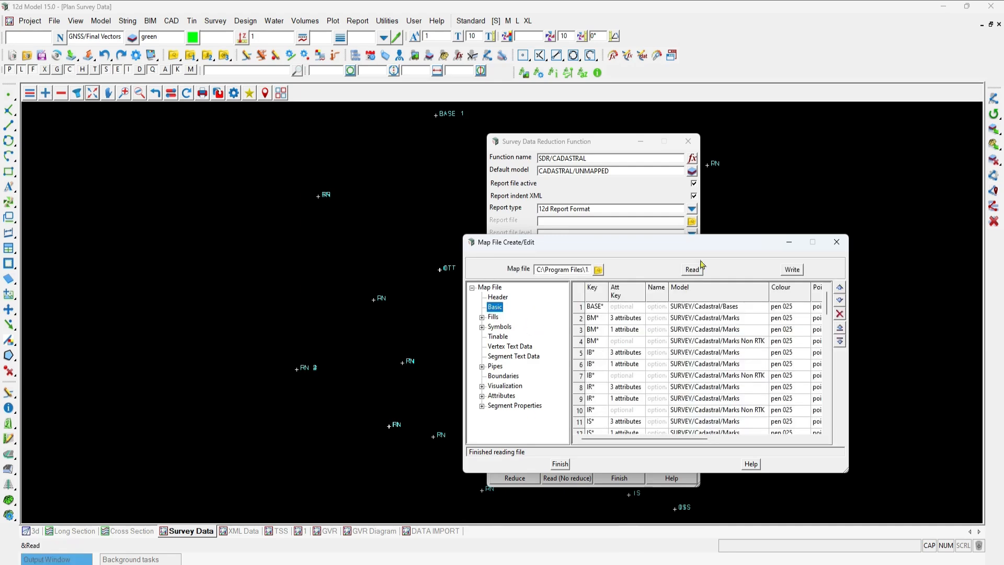
pyautogui.moveTo(707, 235); pyautogui.dragTo(678, 146)
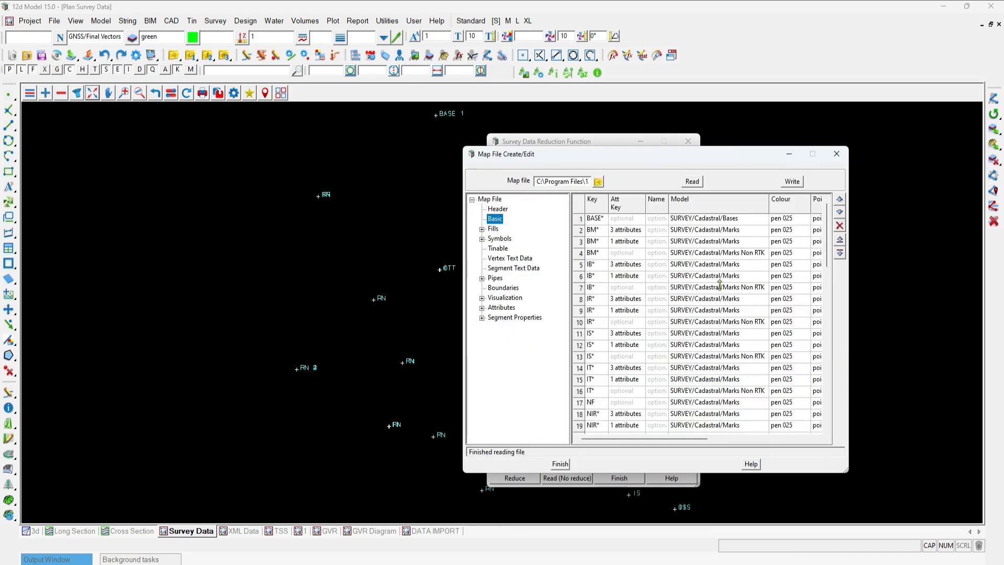
pyautogui.moveTo(845, 471); pyautogui.dragTo(991, 514)
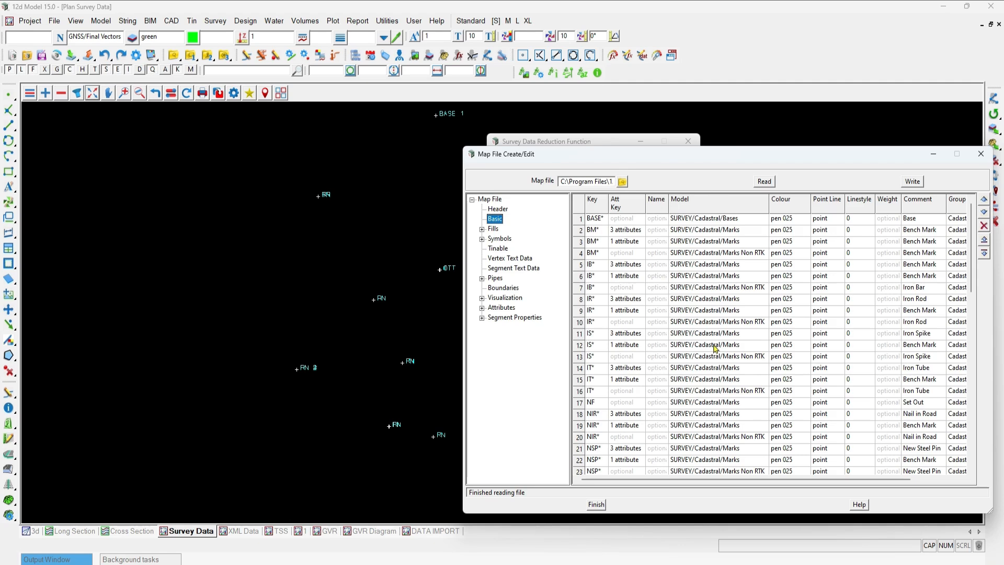
pyautogui.scroll(-15, 715, 348)
pyautogui.click(714, 455)
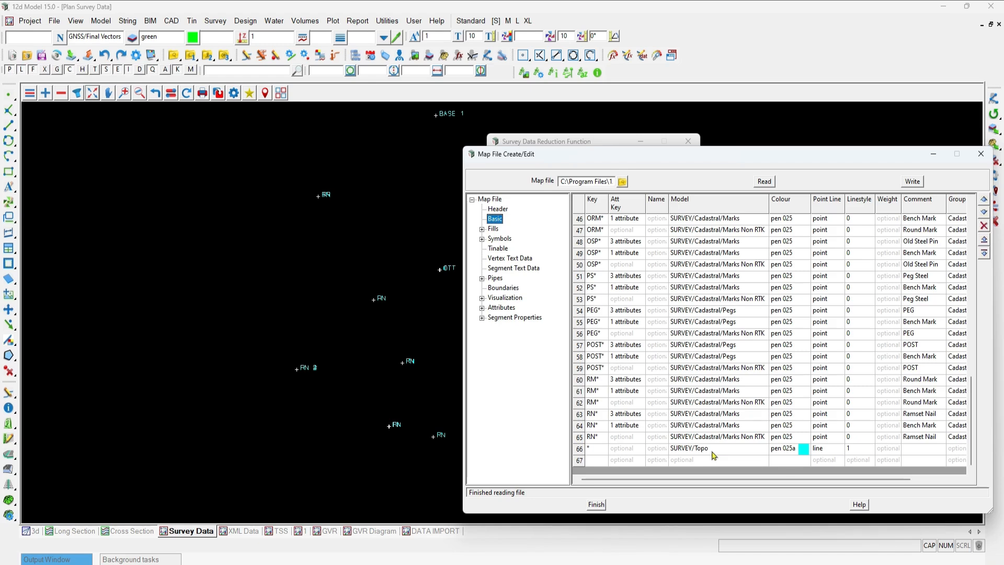
pyautogui.click(597, 503)
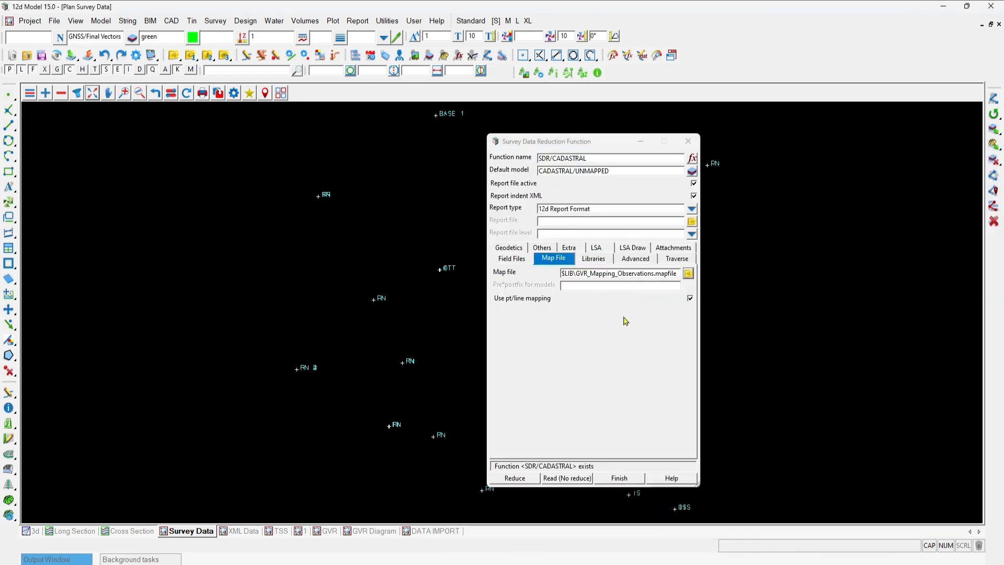
# Check the reduction function's Extra explode settings and its Explode point strings option, and close the function
pyautogui.click(570, 247)
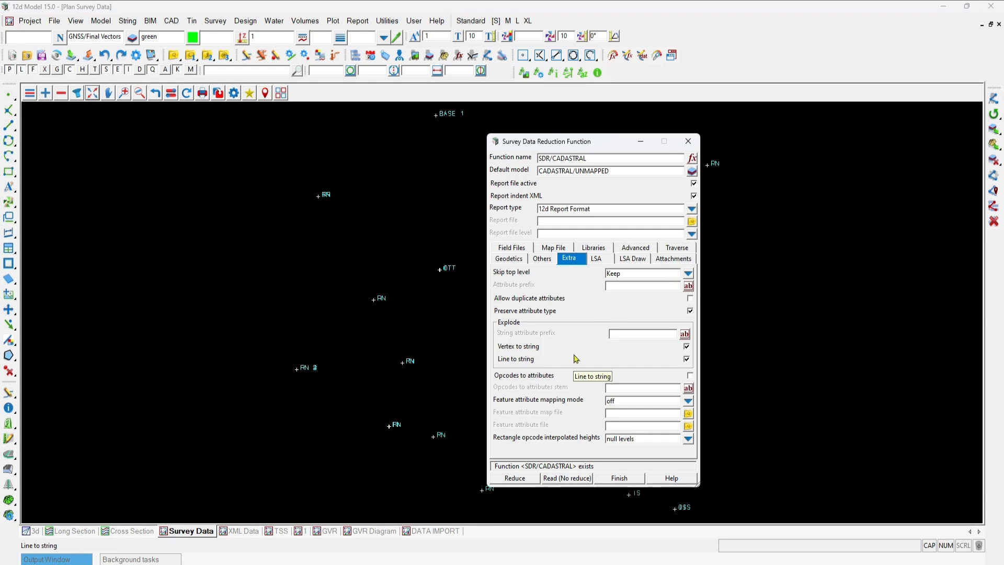
pyautogui.click(551, 258)
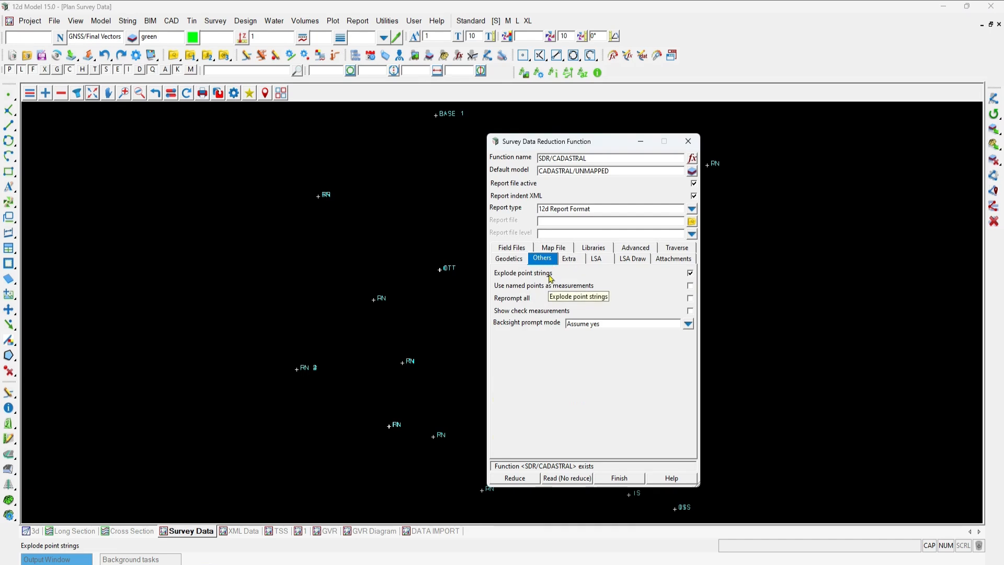
pyautogui.click(629, 478)
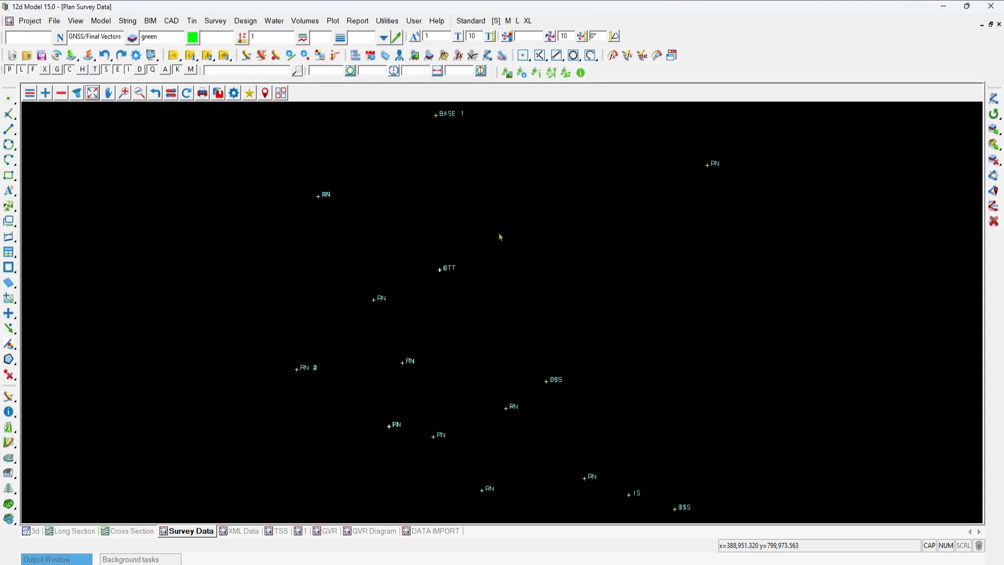
# Float the GNSS Vectors (GVR) toolbar to examine its tools, including View Setup for GVR, and dock it again
pyautogui.moveTo(509, 73); pyautogui.dragTo(514, 110)
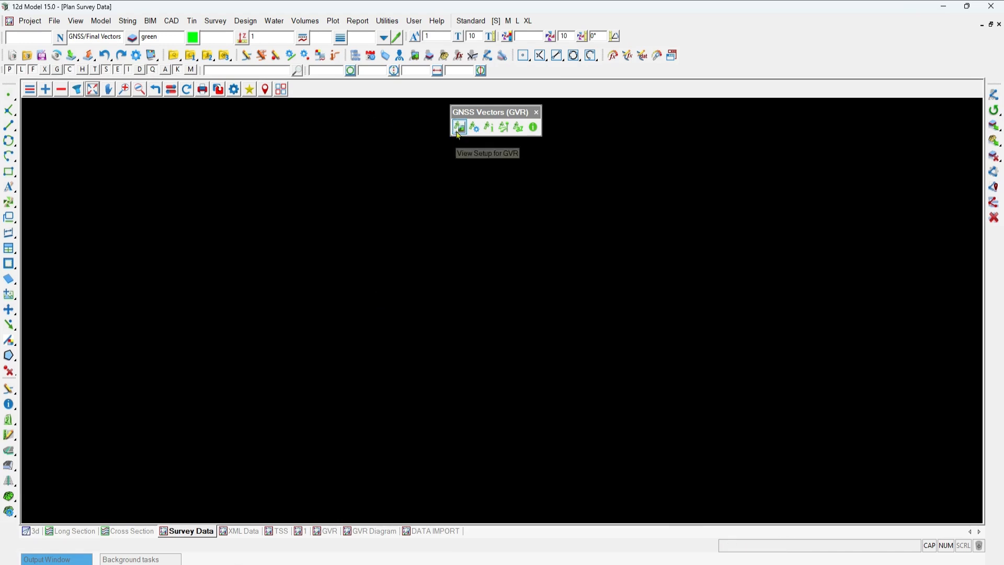
pyautogui.press('ctrl')
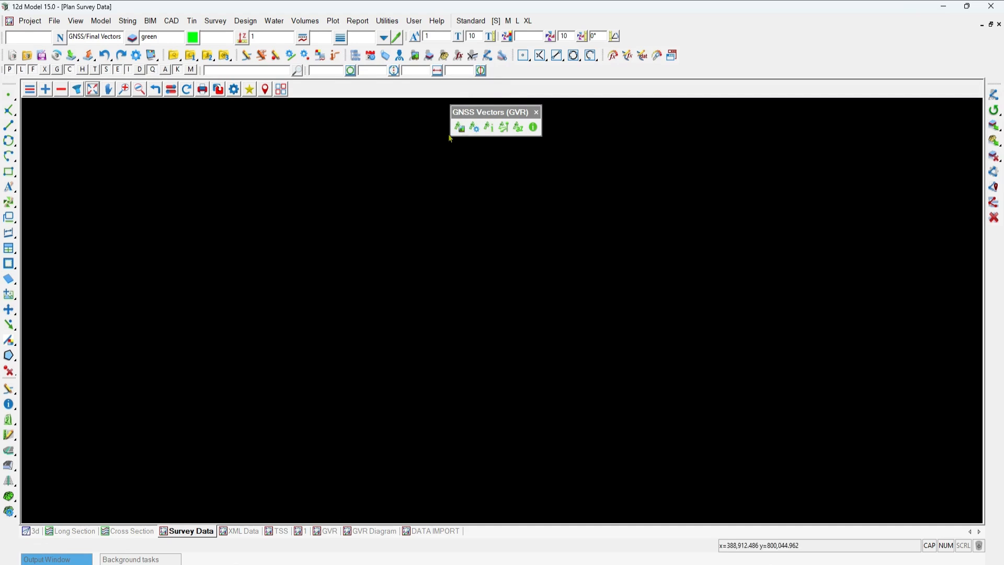
pyautogui.press('ctrl')
pyautogui.press('ctrl')
pyautogui.press('ctrl')
pyautogui.click(460, 130)
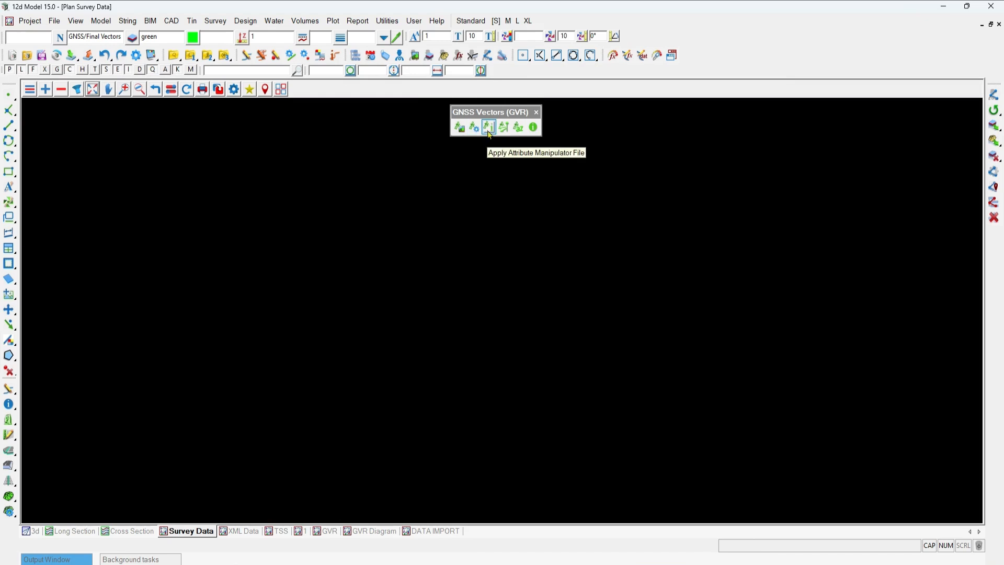
pyautogui.moveTo(488, 111); pyautogui.dragTo(520, 71)
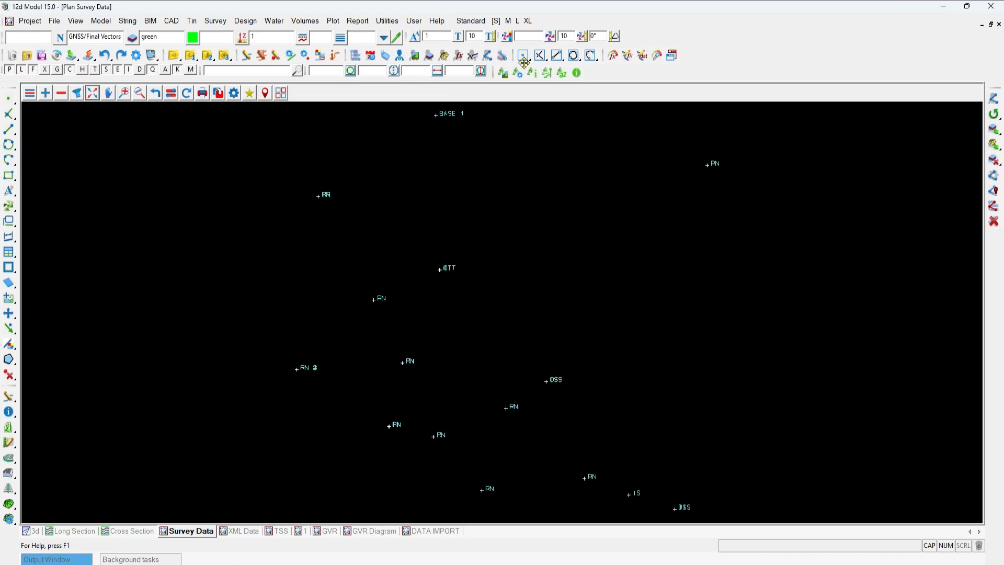
# Open String Attributes and pick the IT mark from the SURVEY/Cadastral/Marks model in the plan view
pyautogui.click(576, 76)
pyautogui.moveTo(731, 84); pyautogui.dragTo(730, 168)
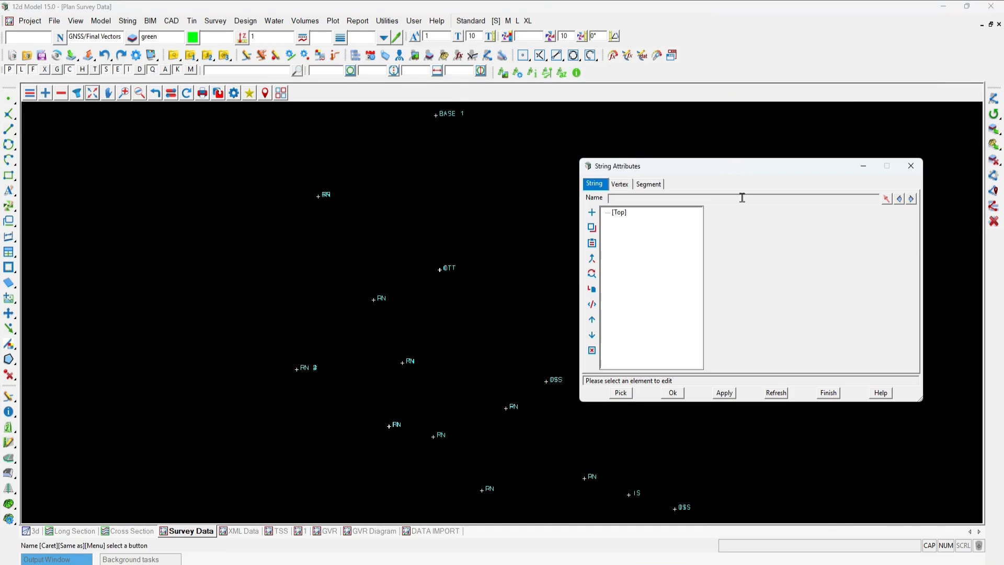
pyautogui.click(622, 393)
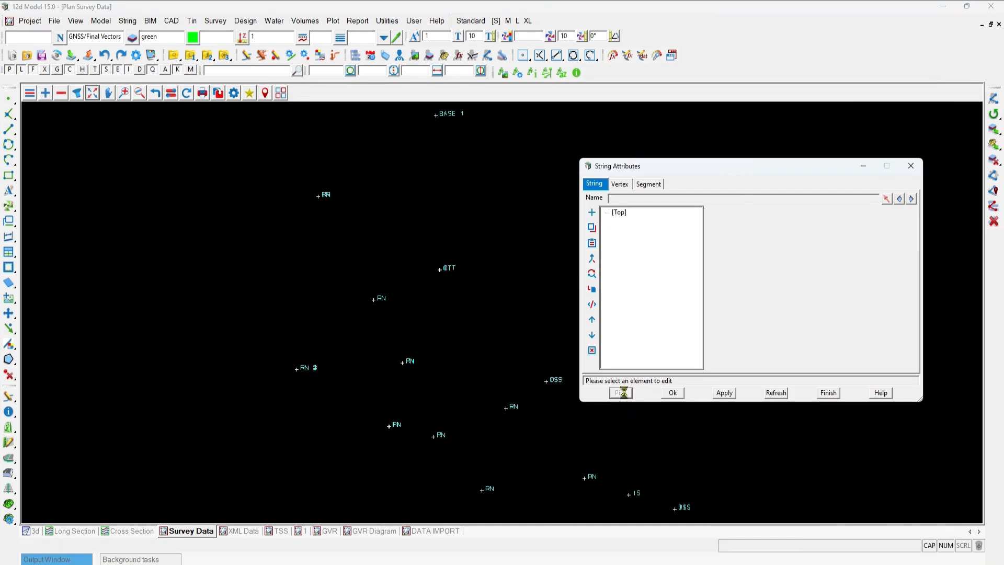
pyautogui.click(439, 270)
pyautogui.middleClick(450, 291)
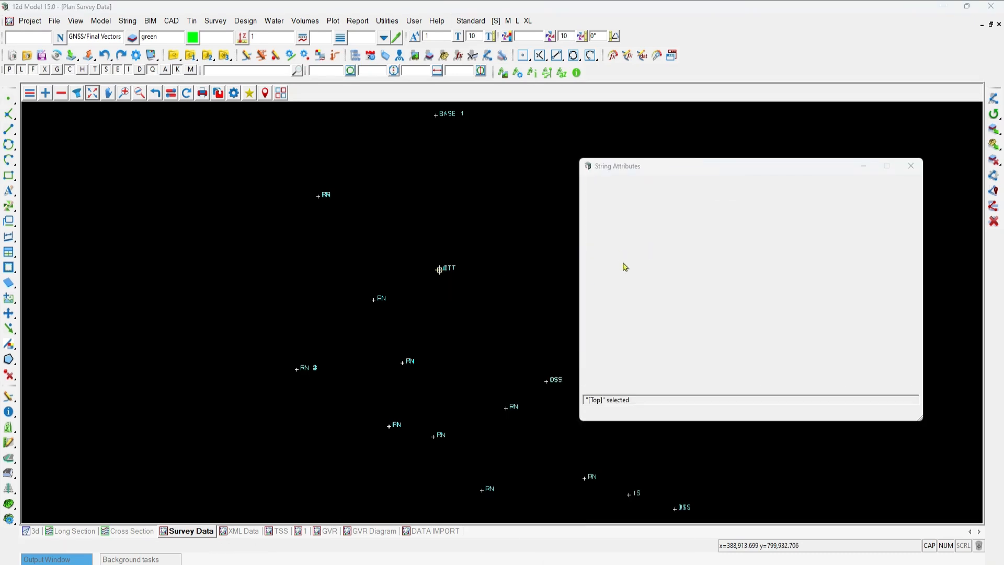
# Inspect the mark's Trimble Link PointRecord attributes, including QualityControl1 and Precision, and close the String Attributes form
pyautogui.click(615, 252)
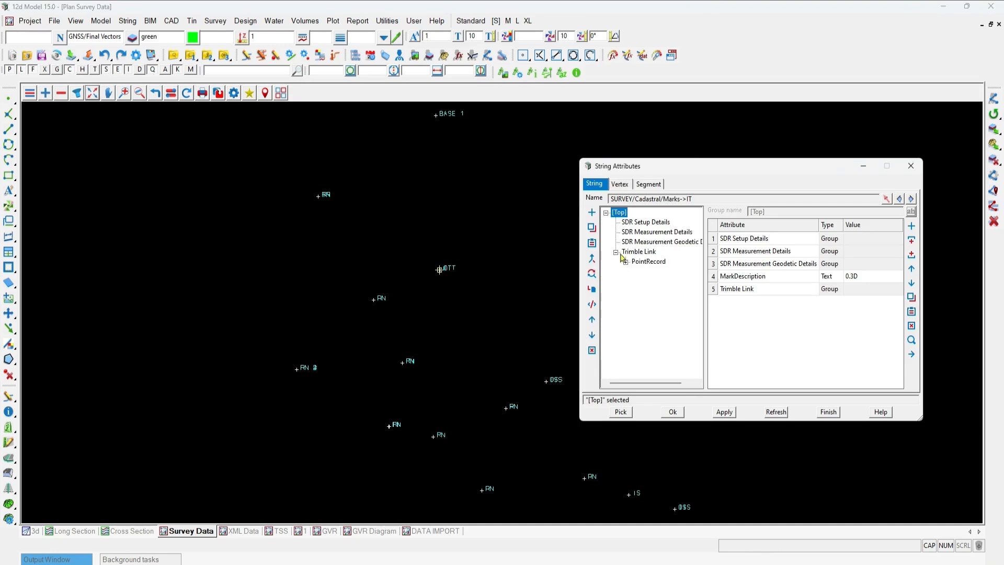
pyautogui.click(626, 262)
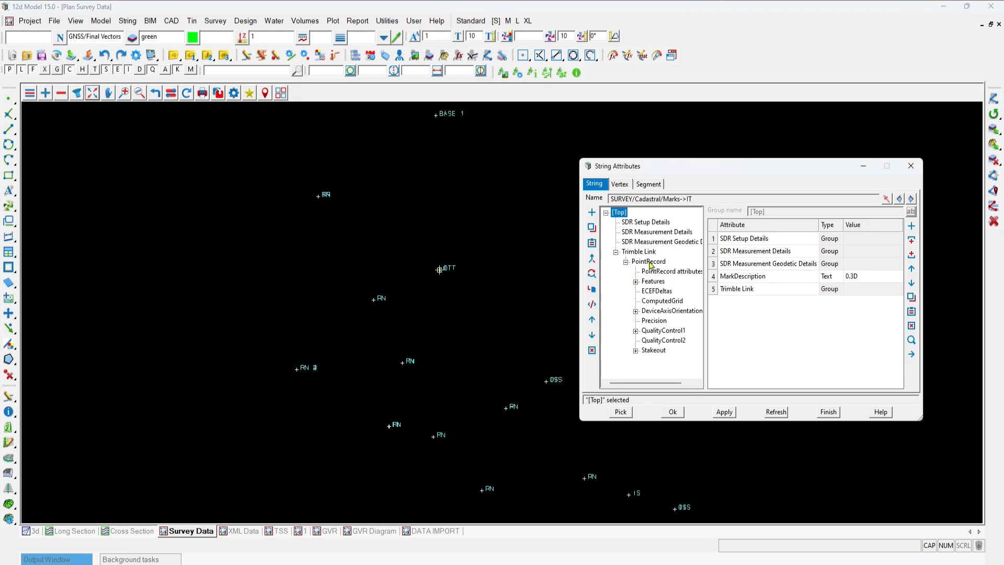
pyautogui.click(651, 262)
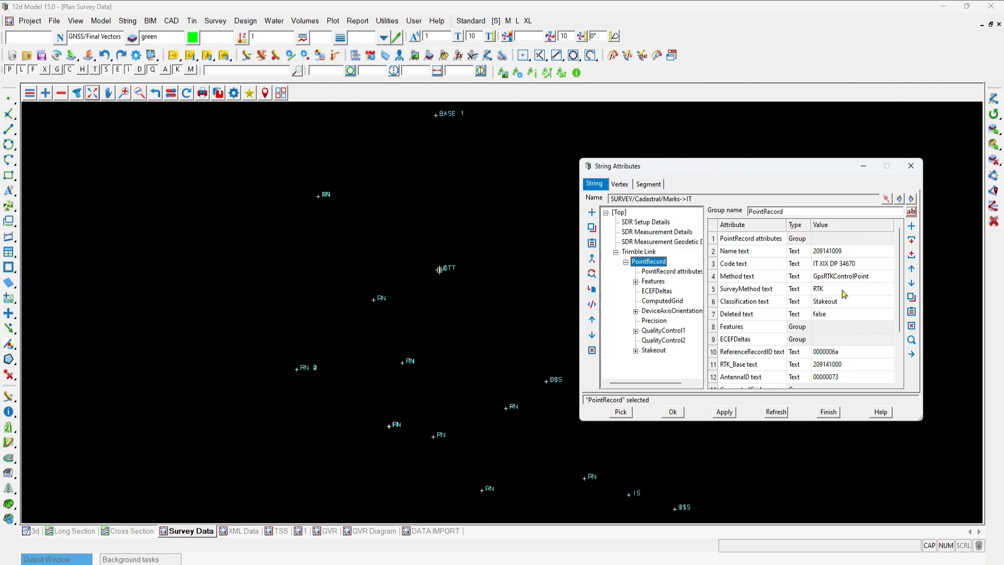
pyautogui.scroll(-2, 842, 294)
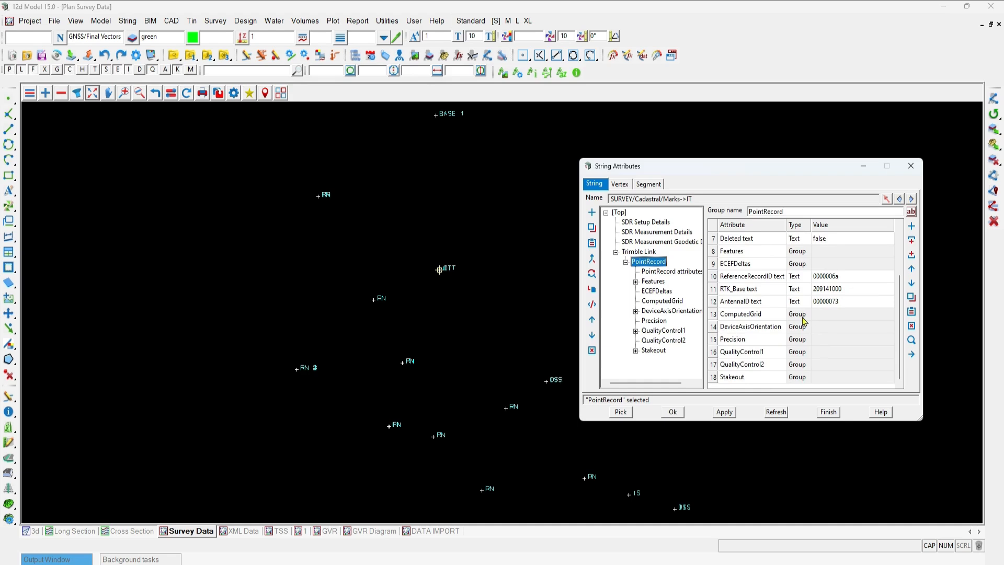
pyautogui.click(663, 331)
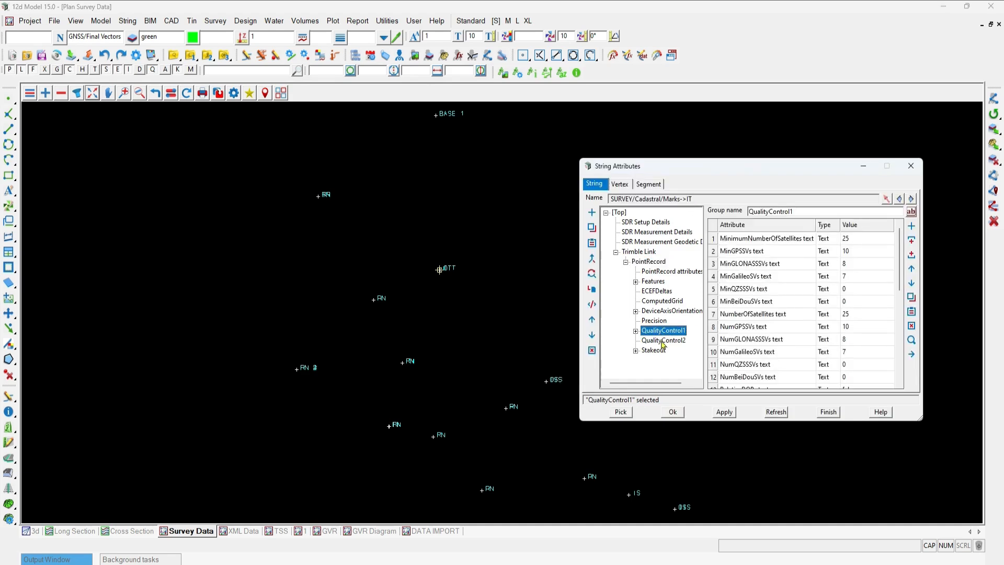
pyautogui.click(654, 321)
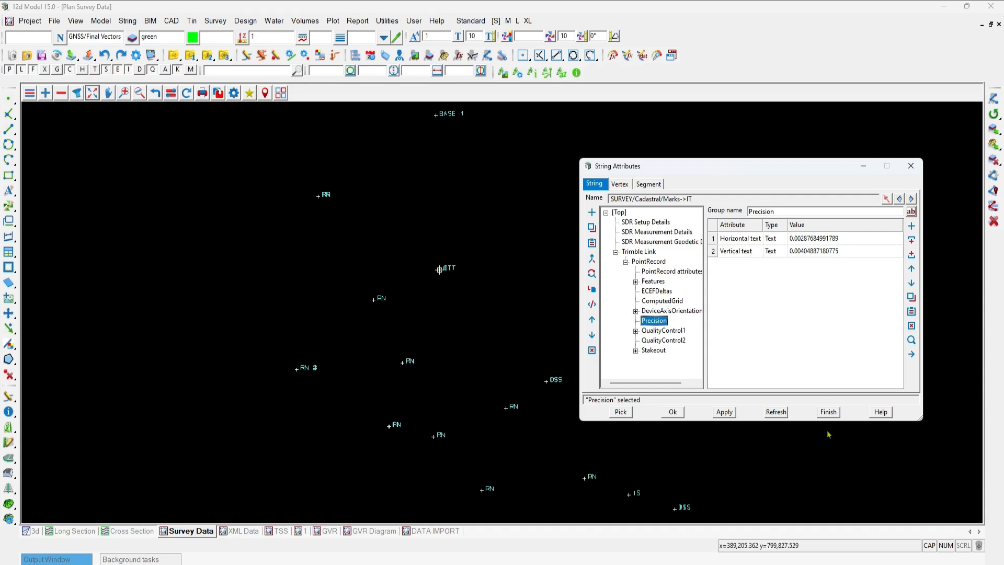
pyautogui.click(828, 413)
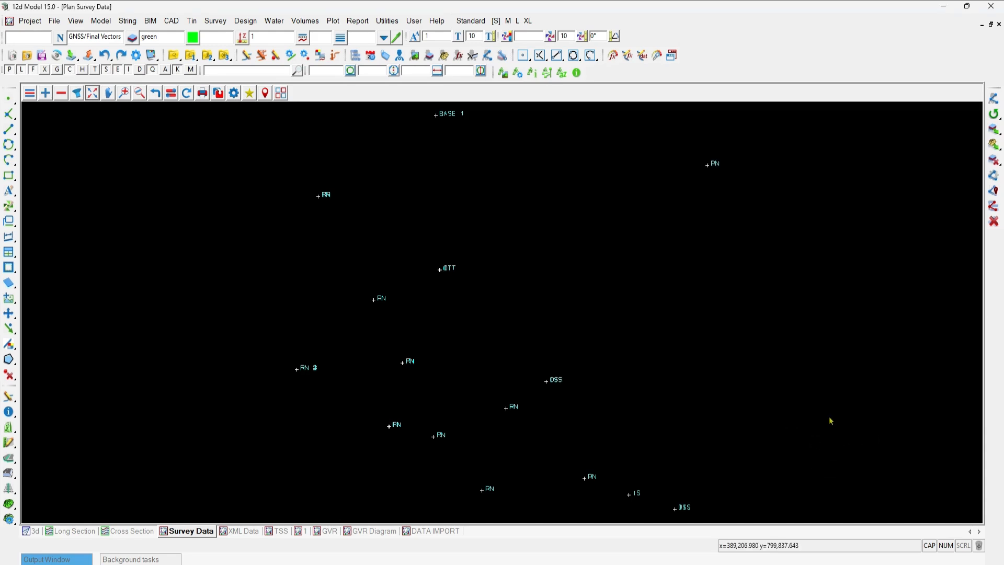
# Open the Custom Attributes form for the Cadastral GNSS/12d Field group and display the project details alongside it
pyautogui.click(523, 78)
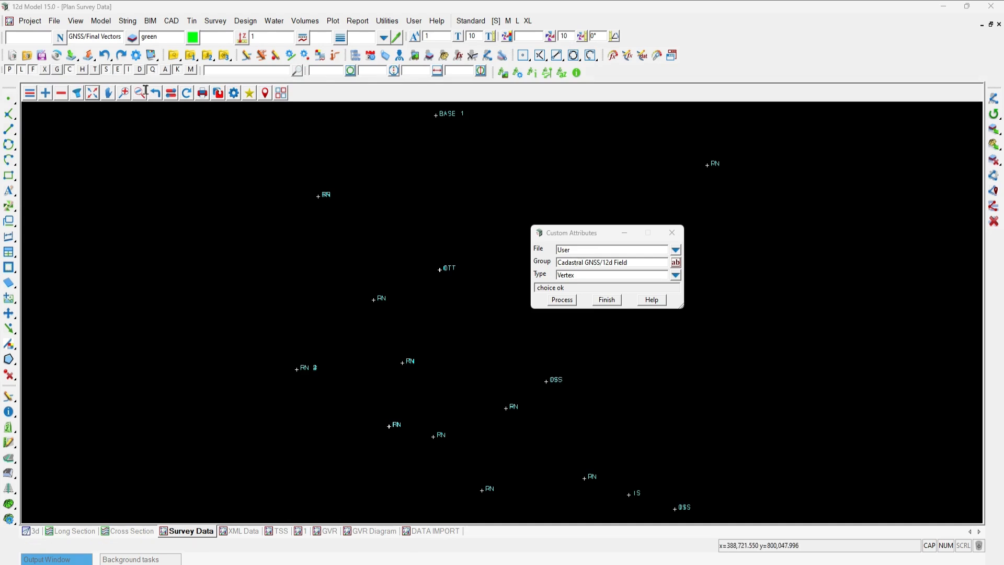
pyautogui.click(30, 21)
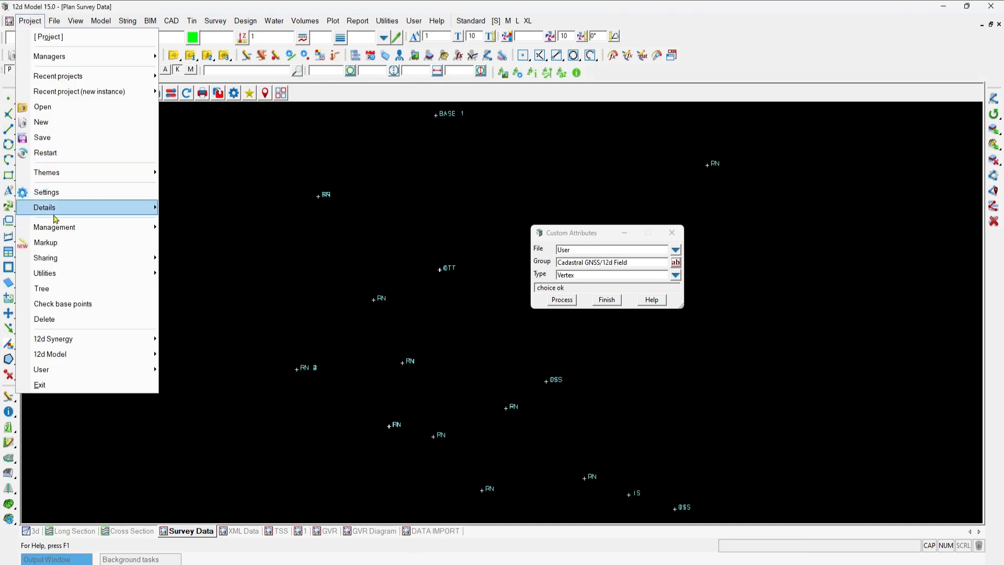
pyautogui.moveTo(78, 207)
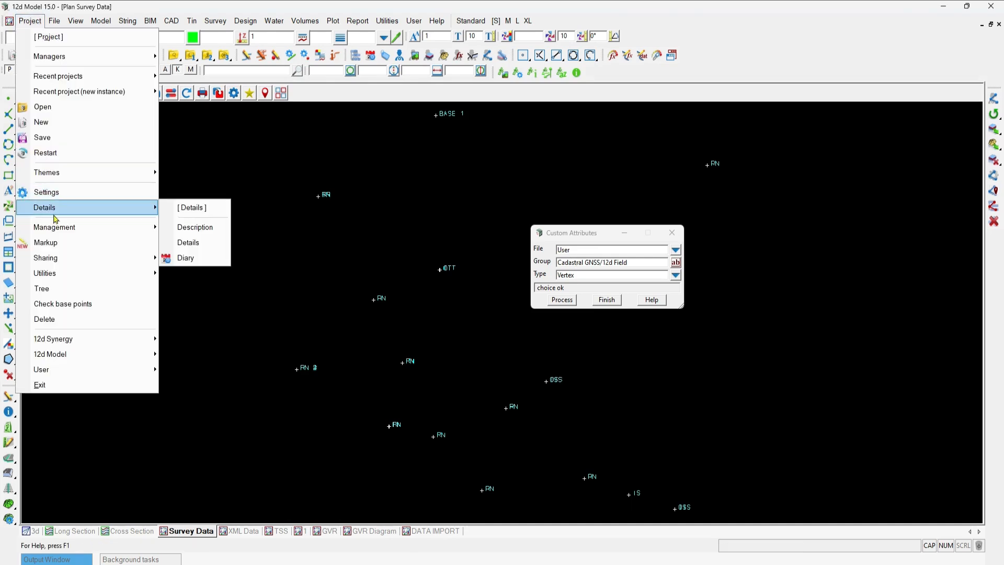
pyautogui.click(200, 252)
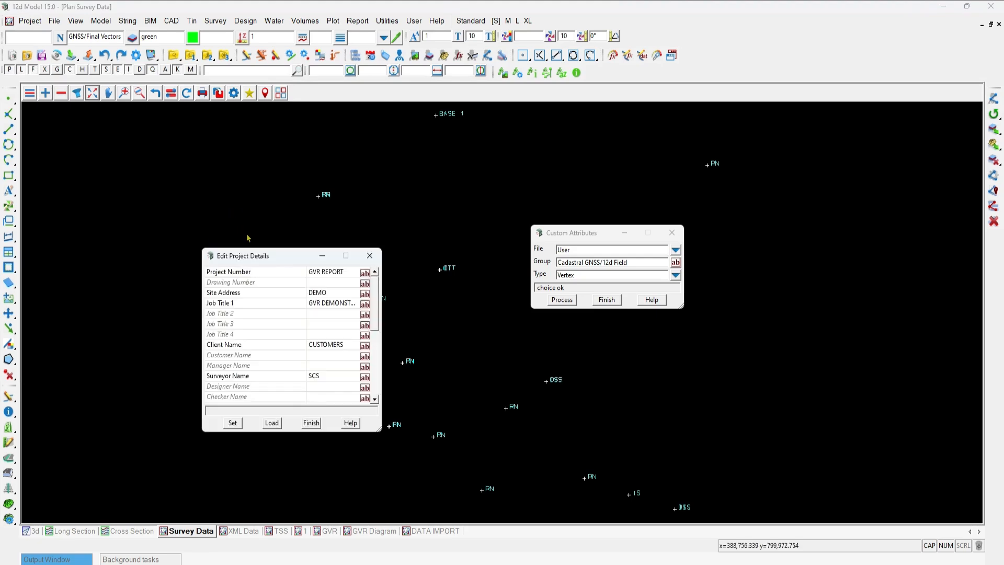
pyautogui.moveTo(230, 208); pyautogui.dragTo(183, 185)
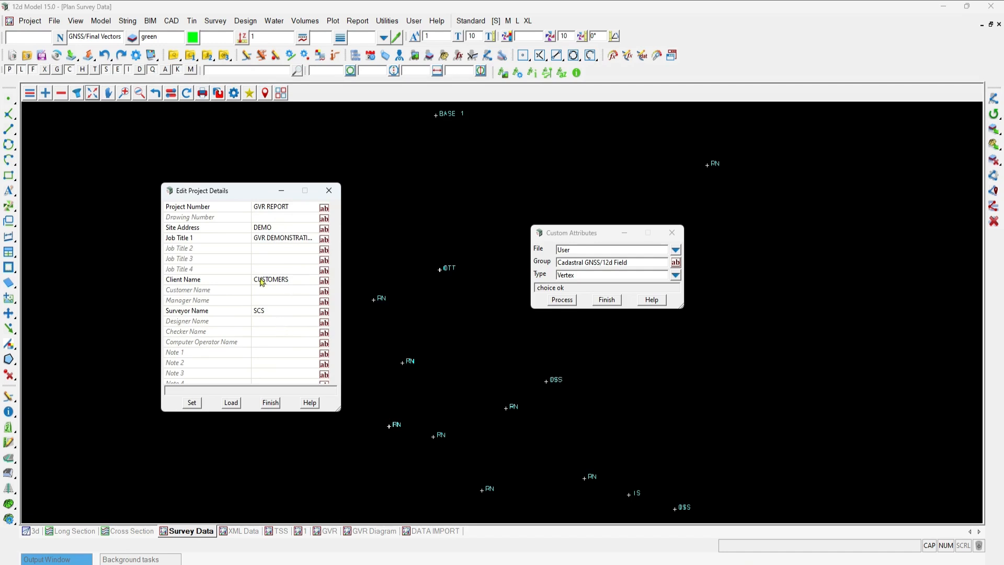
# Close the project details, choose the Cadastral GNSS/Trimble group for custom attributes and open its vertex attributes form
pyautogui.click(270, 402)
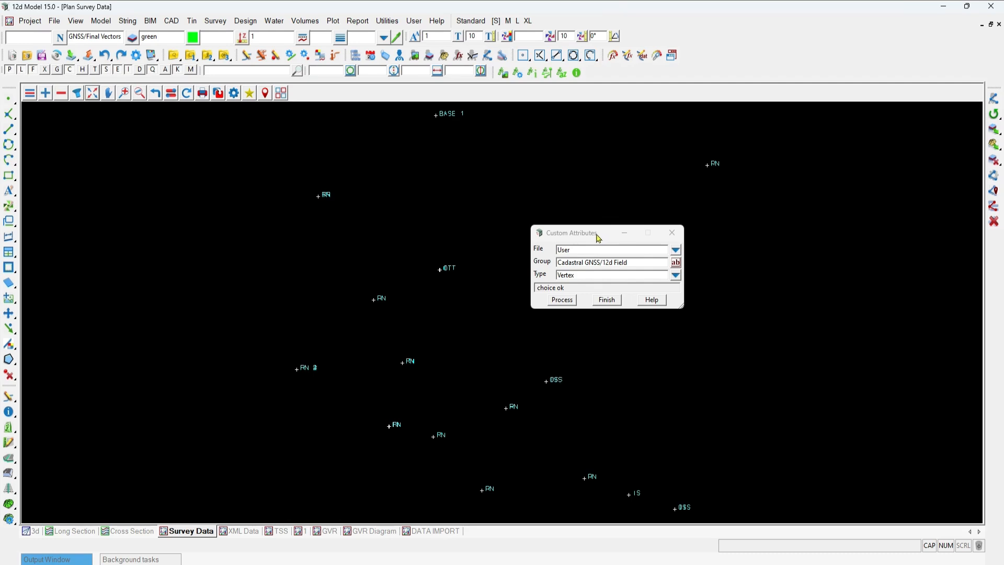
pyautogui.click(676, 262)
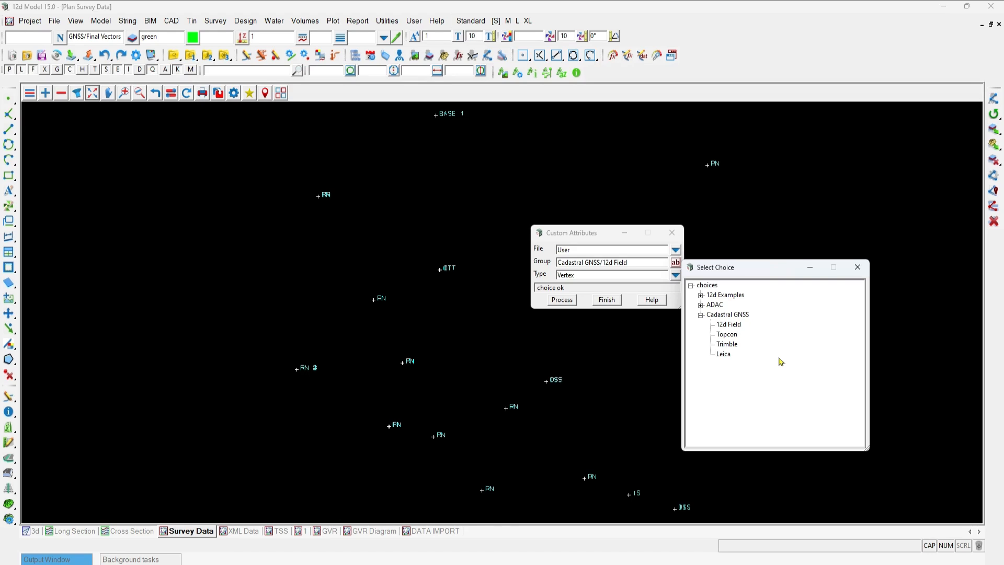
pyautogui.doubleClick(726, 346)
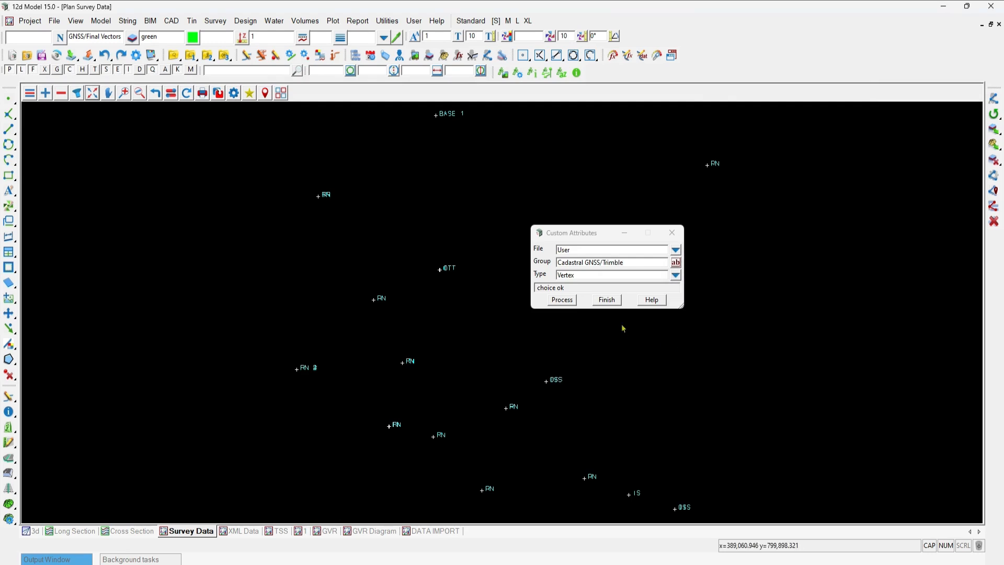
pyautogui.click(570, 302)
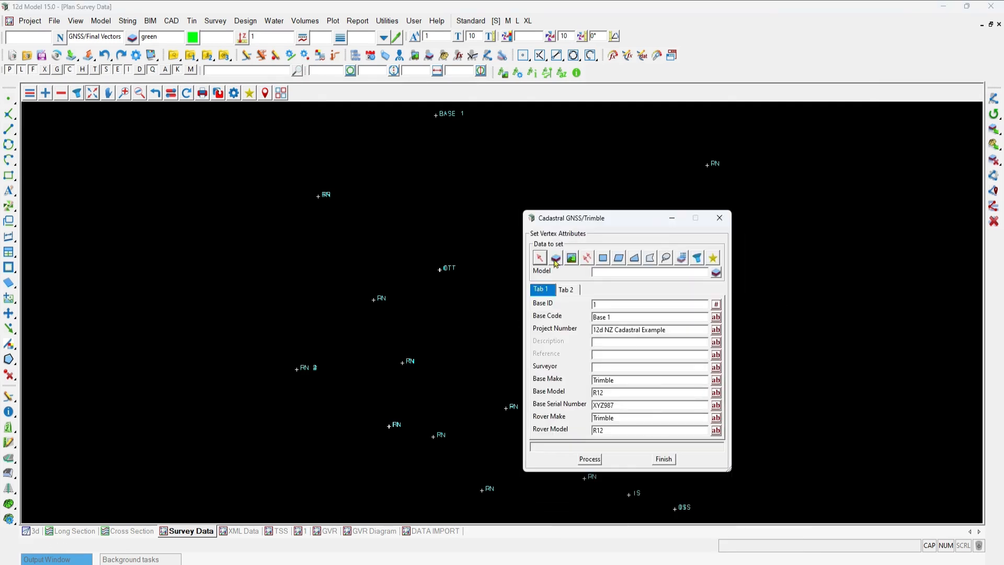
# Select the BASE 1 string from SURVEY/Cadastral/Bases, set its Surveyor attribute to SCS and apply the Trimble vertex attributes
pyautogui.click(542, 259)
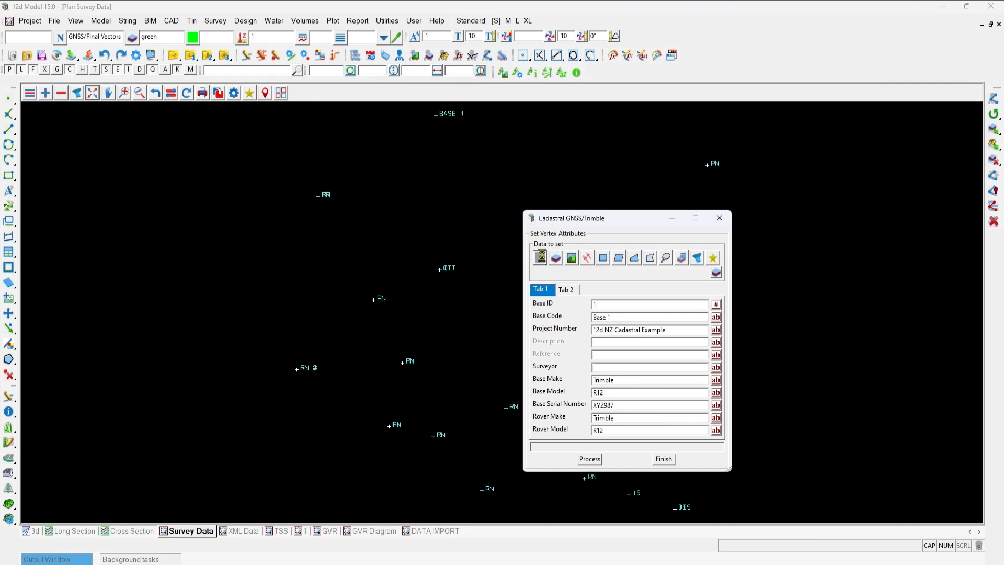
pyautogui.click(435, 115)
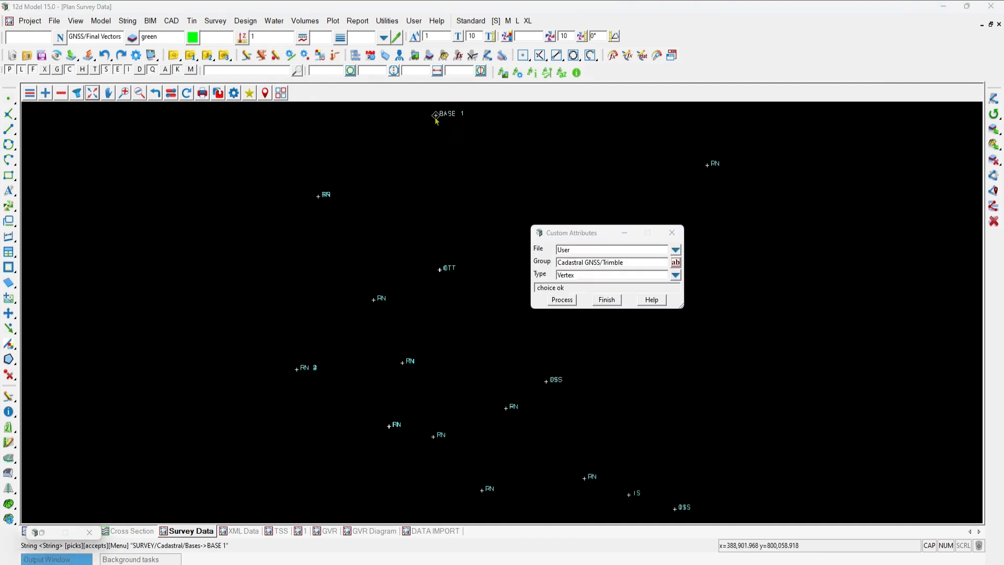
pyautogui.middleClick(436, 120)
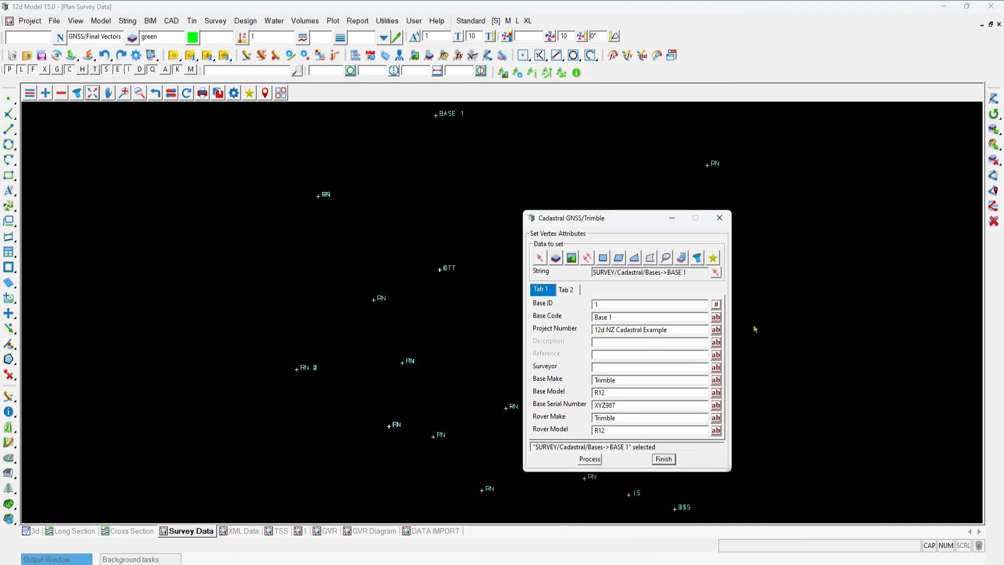
pyautogui.click(630, 304)
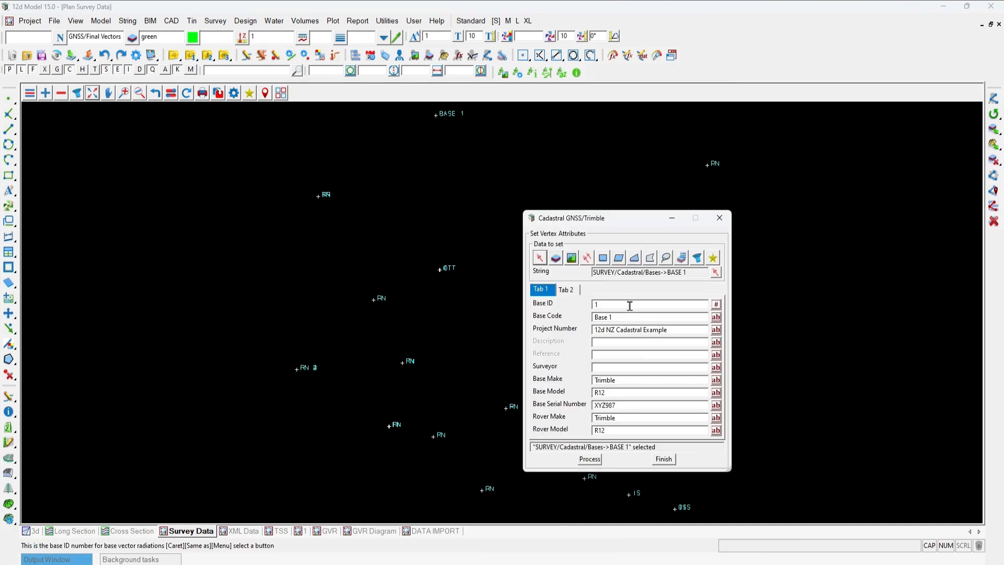
pyautogui.click(629, 315)
pyautogui.click(617, 366)
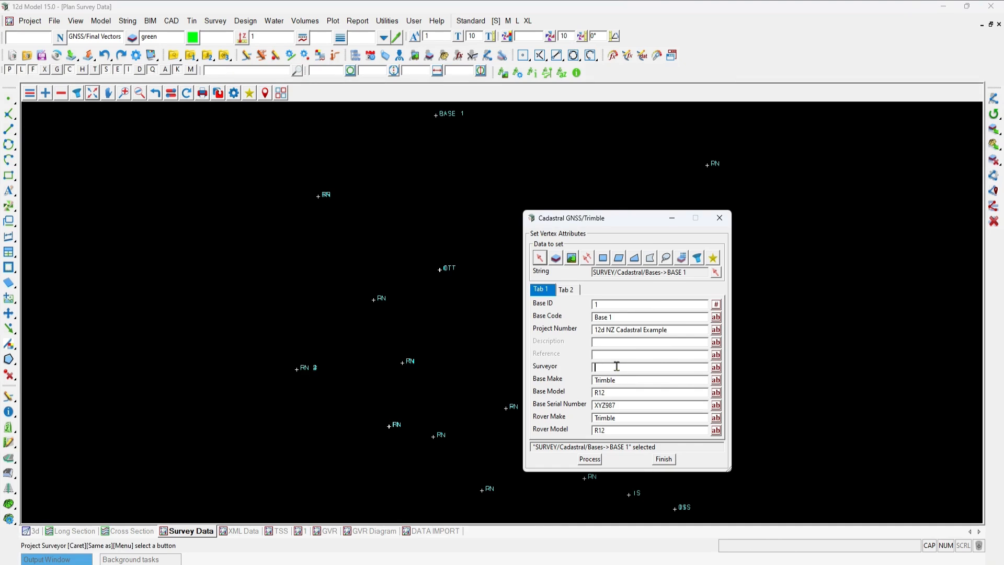
pyautogui.write('SCS')
pyautogui.click(645, 377)
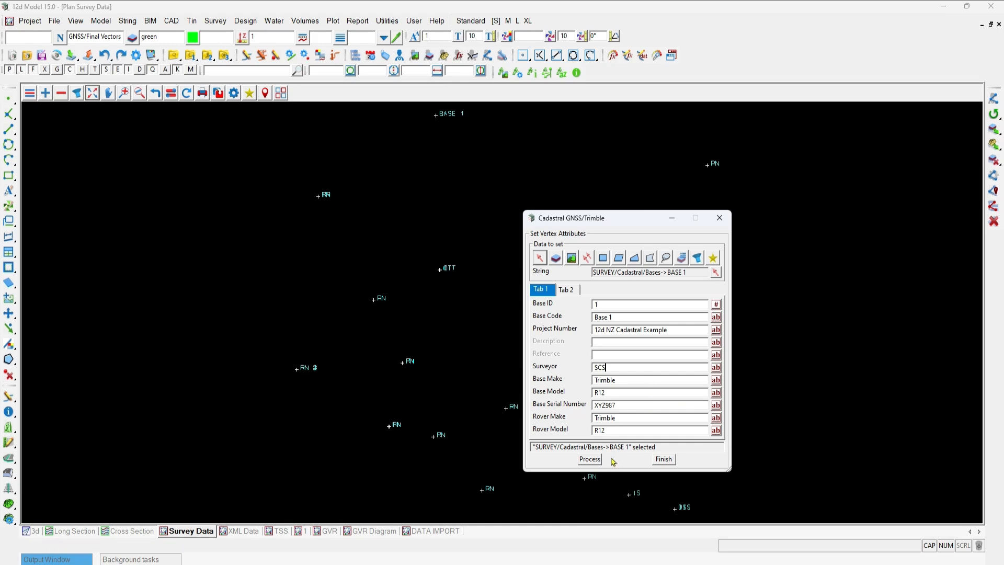
pyautogui.click(589, 460)
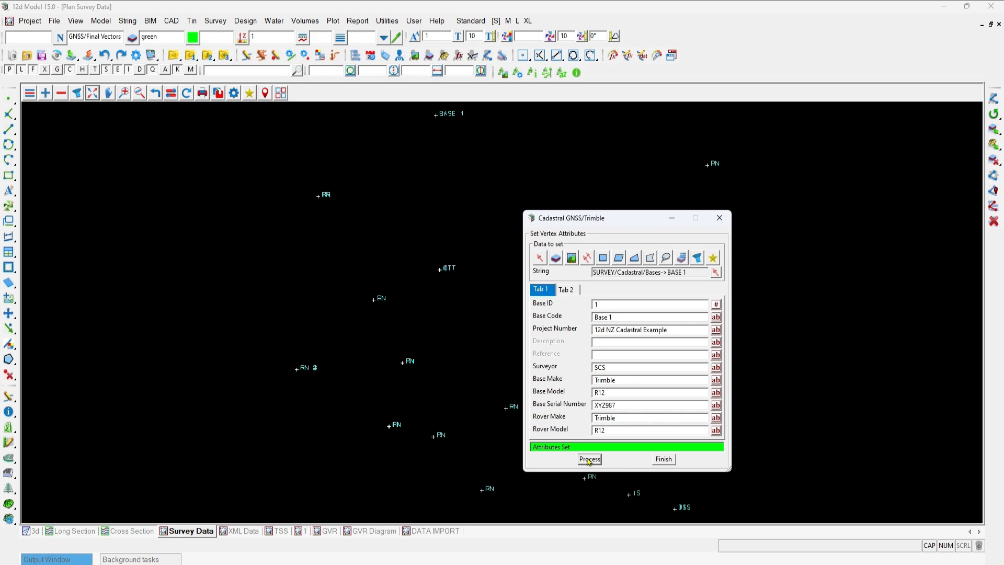
# Apply the Trimble attributes to the northeastern RN mark with Base ID 2 and Base Code Base 2, and close both attribute forms
pyautogui.click(715, 271)
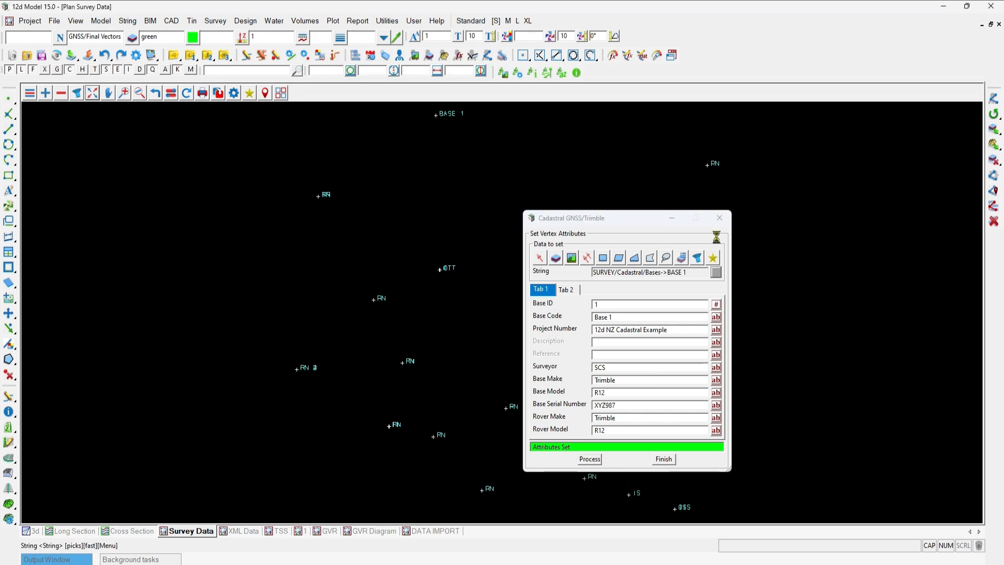
pyautogui.click(710, 165)
pyautogui.write('2')
pyautogui.press('BackSpace')
pyautogui.write('2')
pyautogui.click(591, 459)
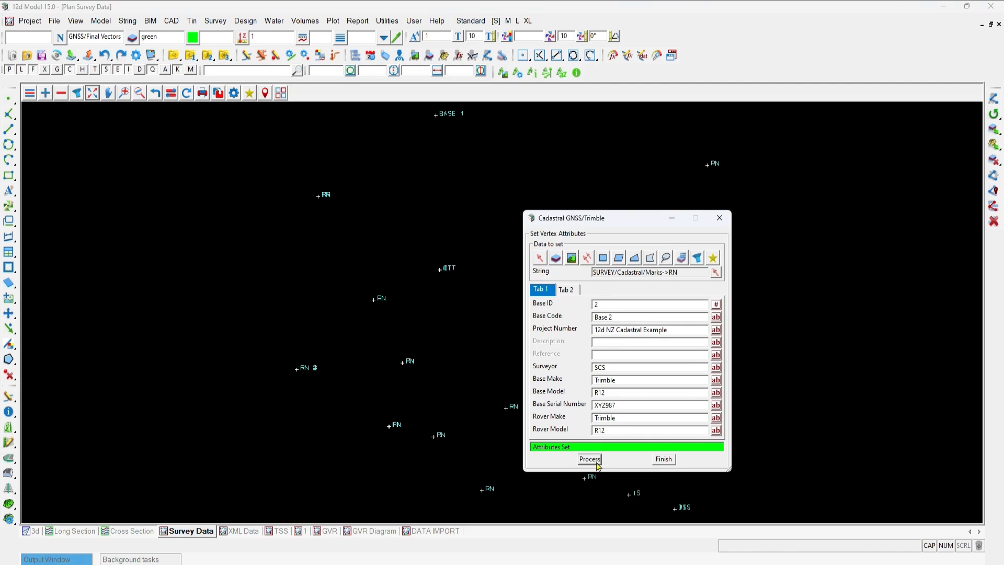
pyautogui.click(662, 460)
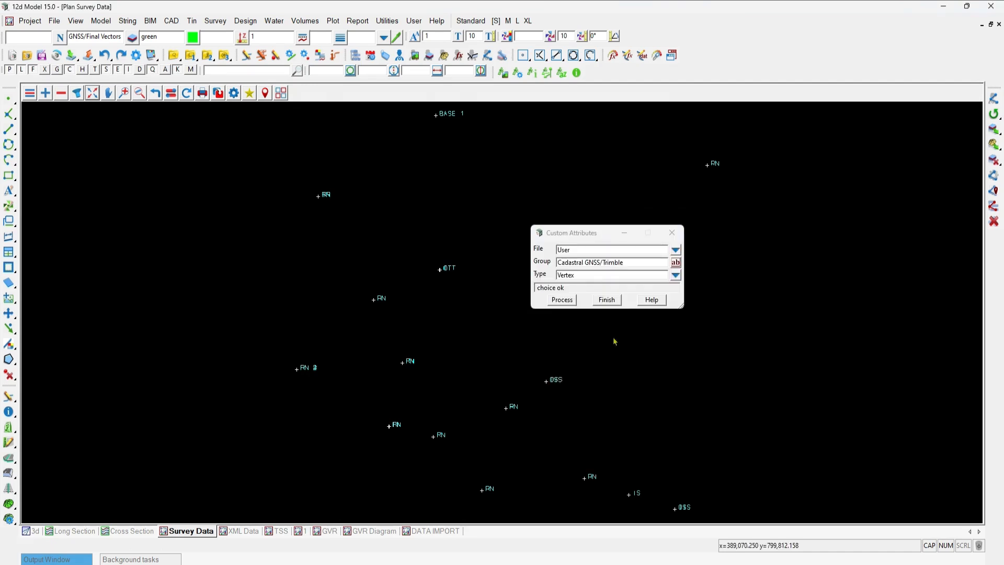
pyautogui.click(607, 298)
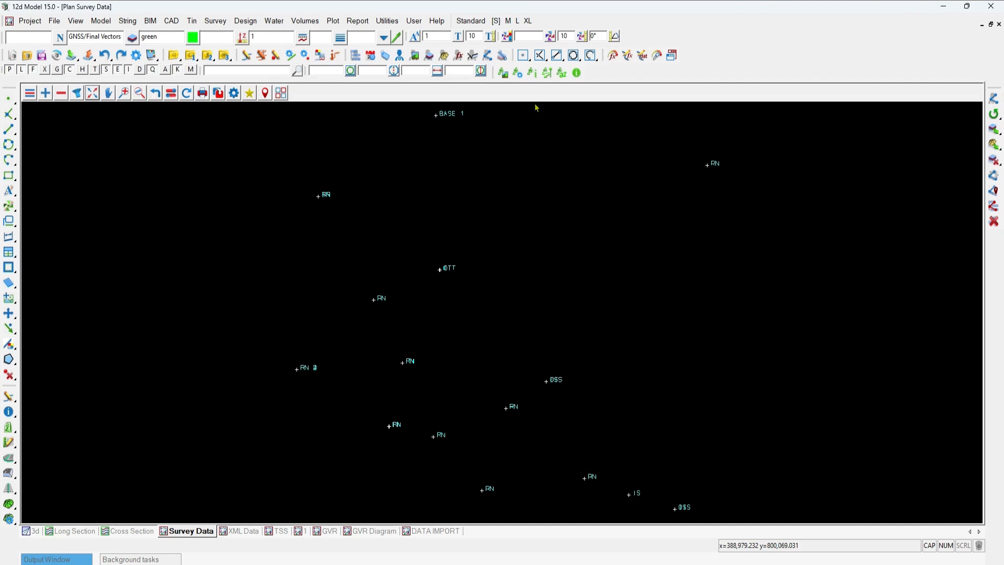
# Open Apply Attribute Manipulator File and choose the Survey Data view as the data to manipulate
pyautogui.press('ctrl')
pyautogui.press('ctrl')
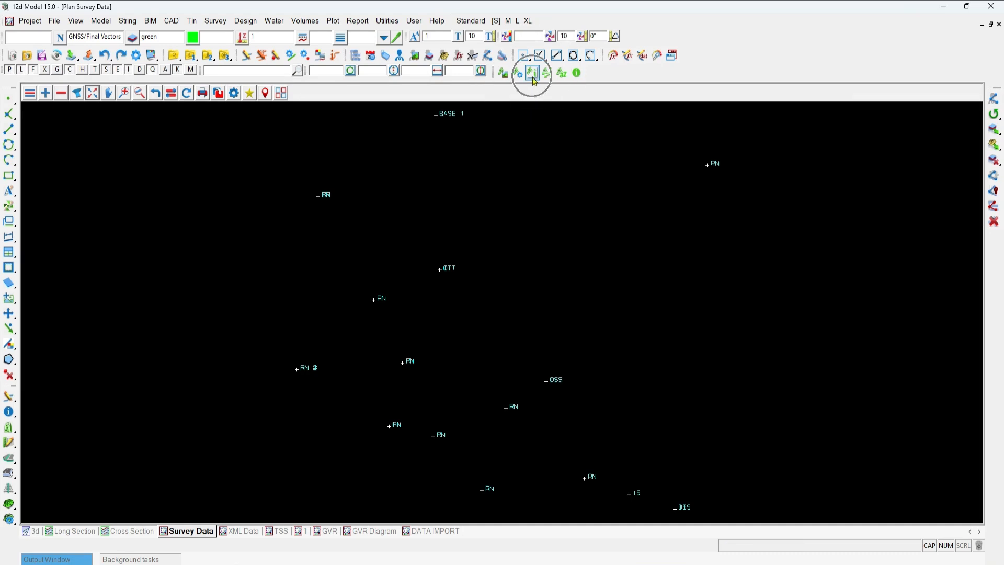
pyautogui.click(533, 75)
pyautogui.moveTo(597, 85); pyautogui.dragTo(609, 162)
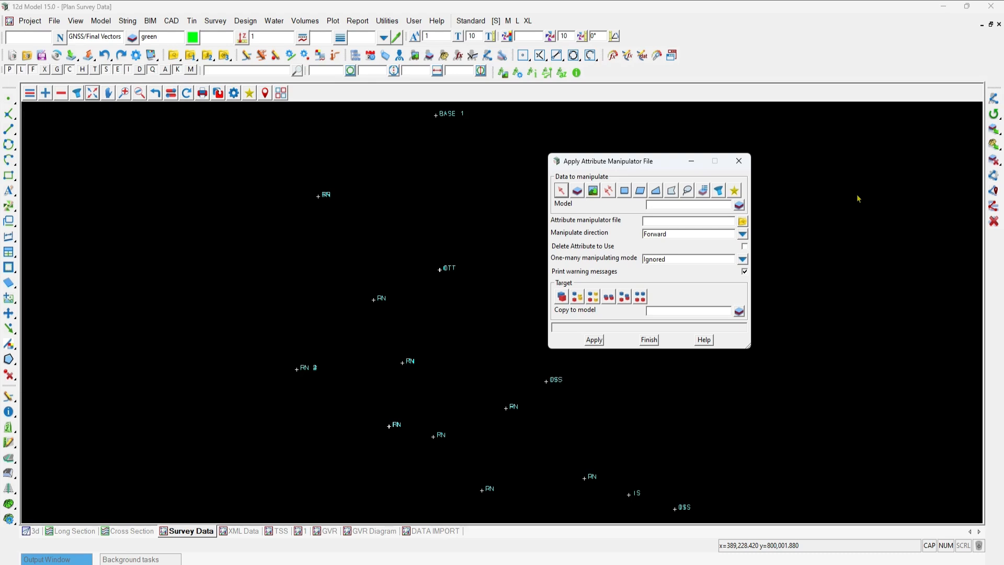
pyautogui.click(594, 191)
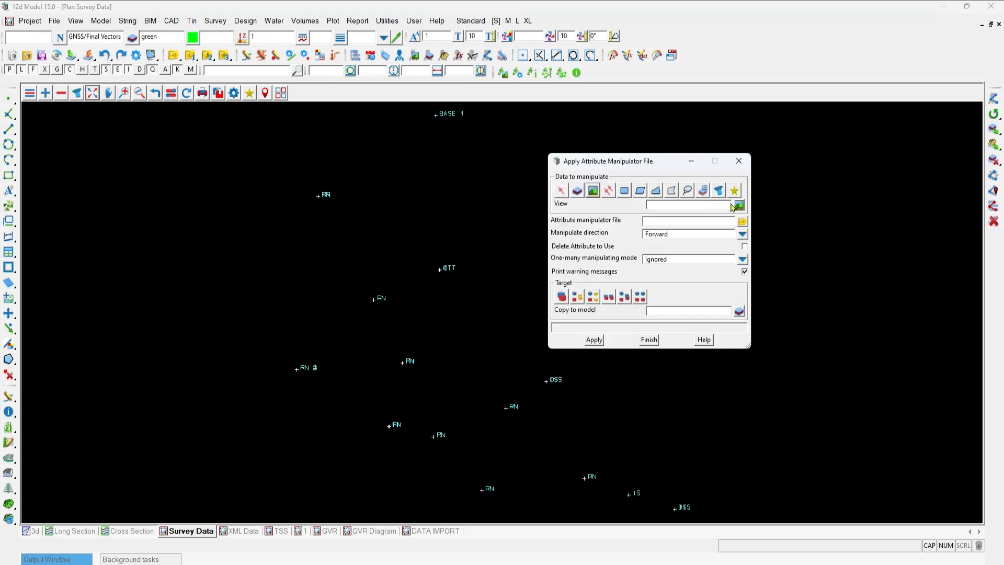
pyautogui.click(739, 206)
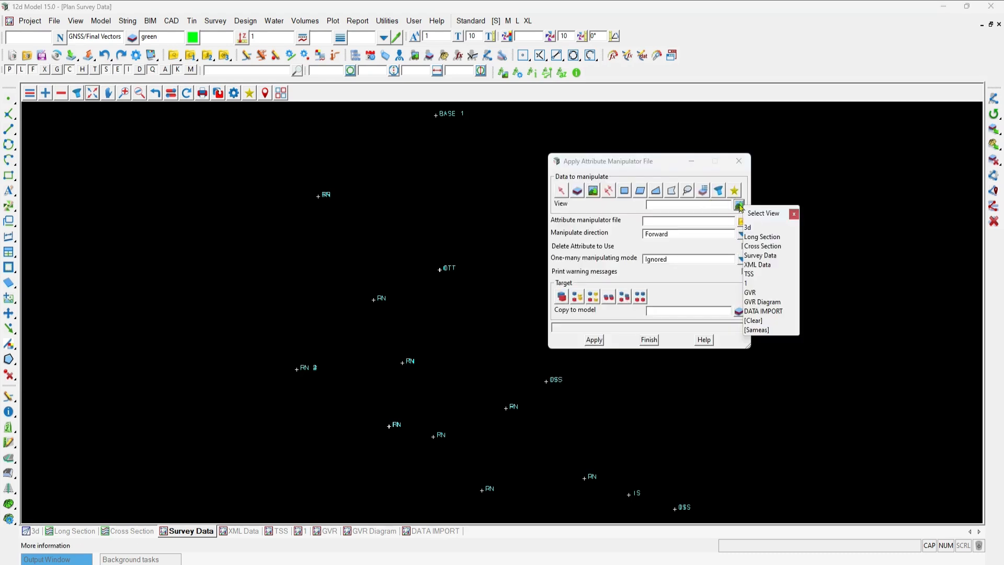
pyautogui.click(769, 257)
# Load GVR_Trimble_Link.12dattmf from the library, target the existing data for replacement, apply the manipulation and close the form
pyautogui.click(742, 222)
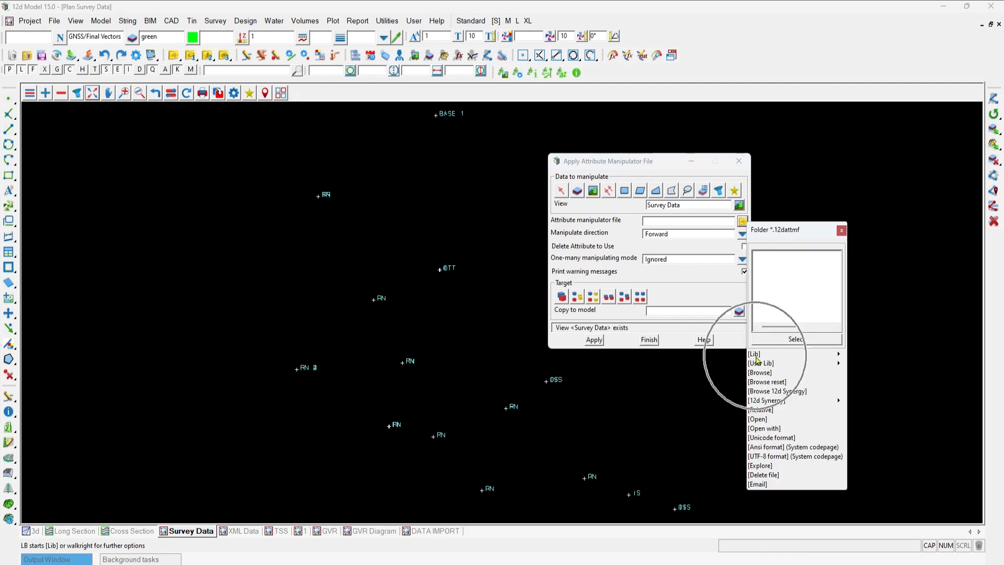
pyautogui.moveTo(847, 357)
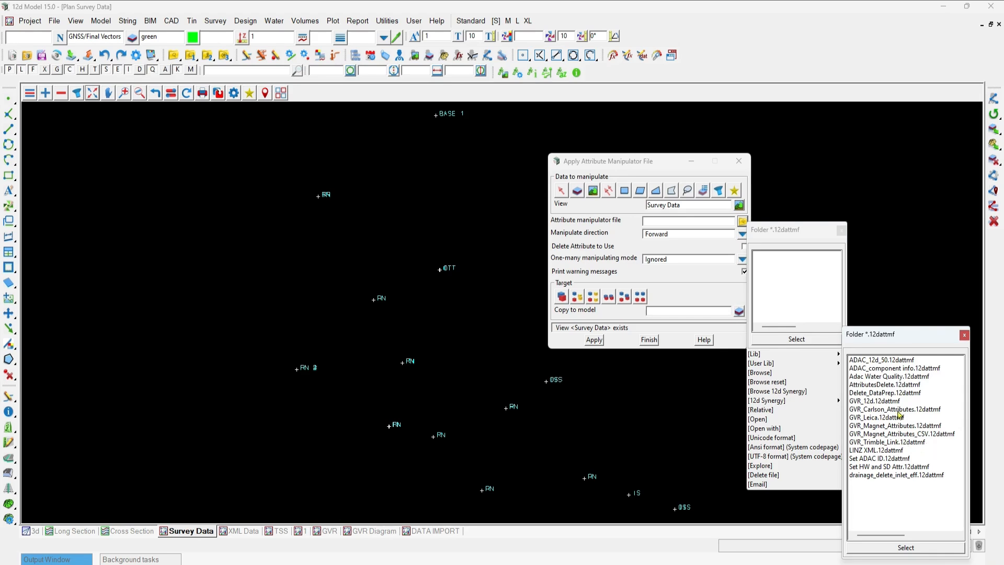
pyautogui.doubleClick(901, 443)
pyautogui.click(563, 297)
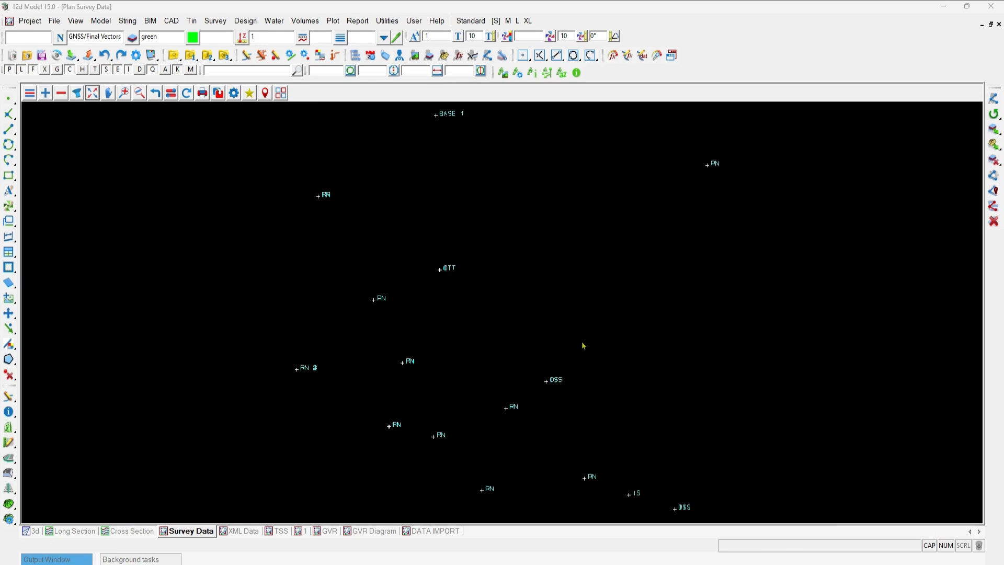
pyautogui.click(595, 340)
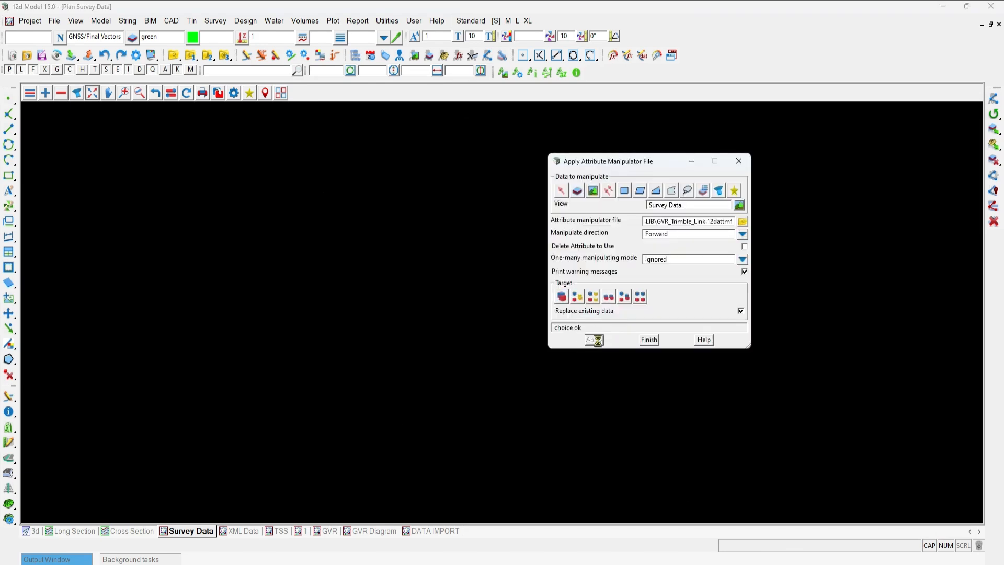
pyautogui.click(650, 340)
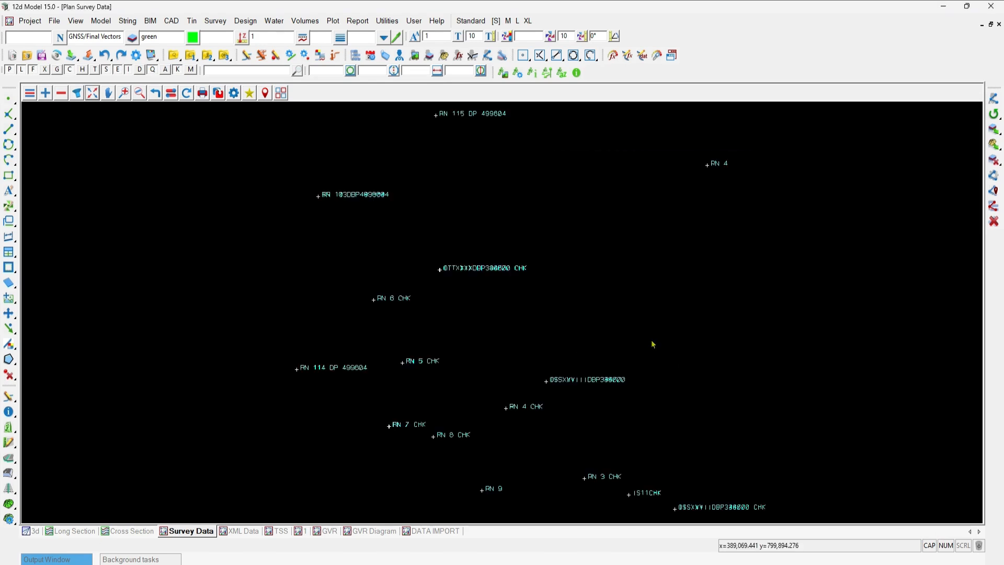
# Open String Attributes for the IT XIX DP 34670 mark and display its Cadastral GNSS_Observation vertex attributes
pyautogui.click(582, 77)
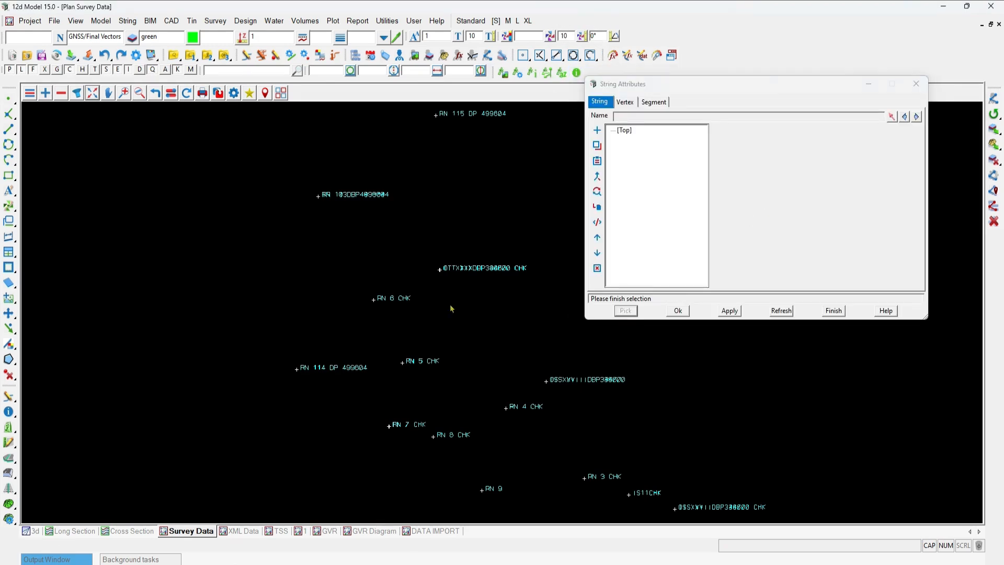
pyautogui.click(439, 269)
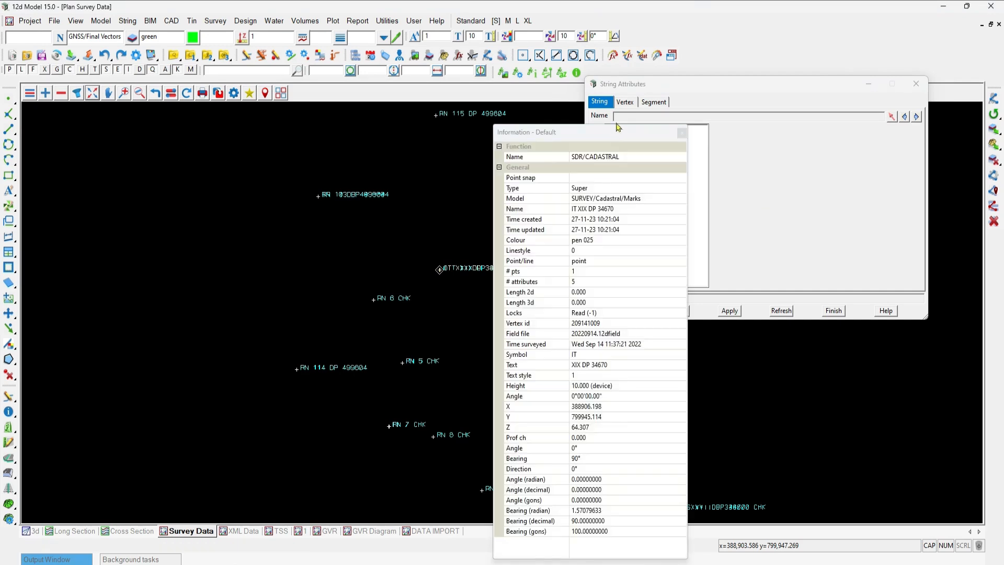
pyautogui.click(626, 104)
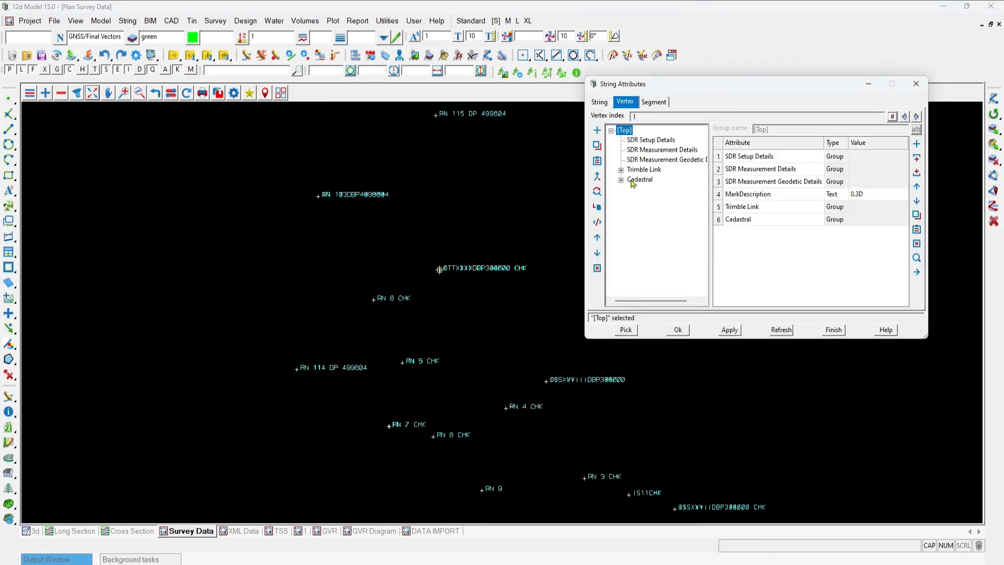
pyautogui.click(621, 181)
pyautogui.click(656, 190)
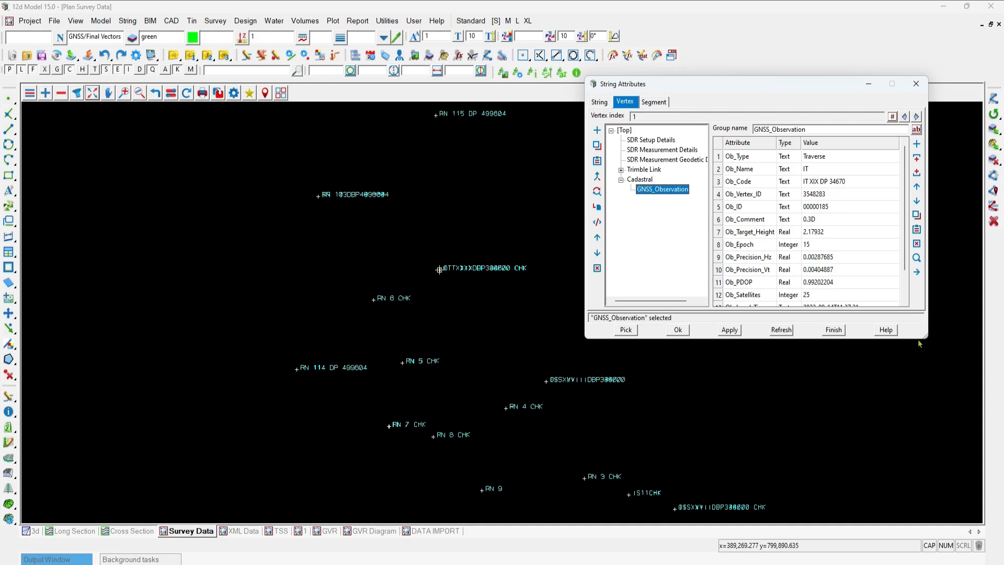
# Enlarge the String Attributes form to review the full list of GNSS_Observation attributes, and close the form
pyautogui.moveTo(919, 339); pyautogui.dragTo(946, 477)
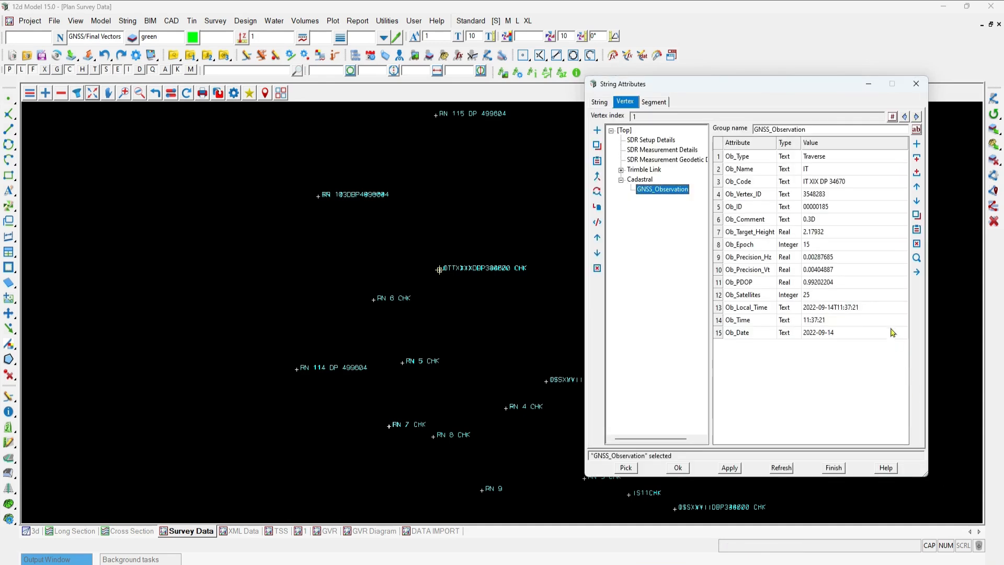
pyautogui.click(869, 324)
pyautogui.press('ctrl')
pyautogui.press('ctrl')
pyautogui.press('ctrl')
pyautogui.click(832, 468)
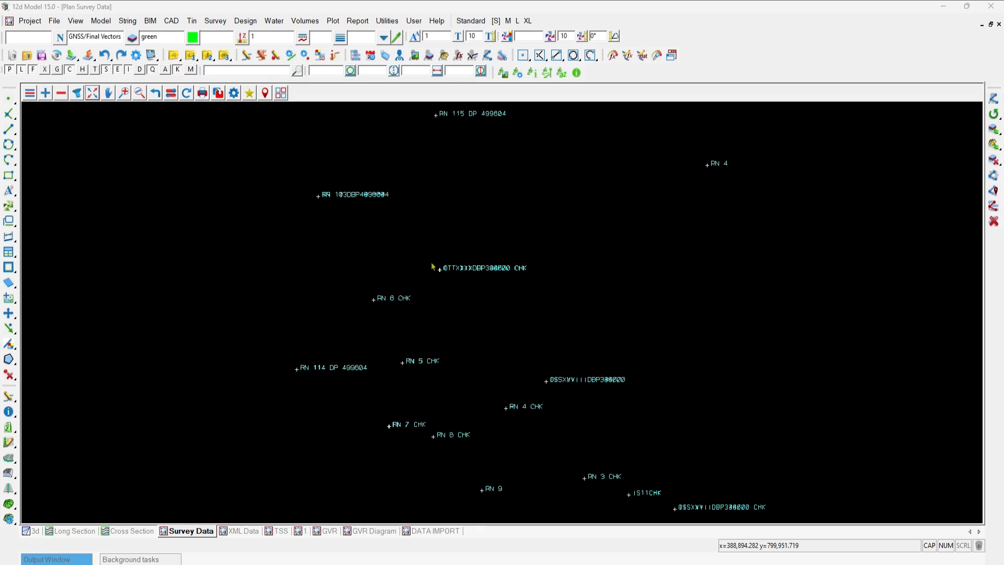
# Open the GNSS Vector Report form and enter GVR/DEMO as the function name
pyautogui.scroll(5, 442, 270)
pyautogui.scroll(5, 442, 283)
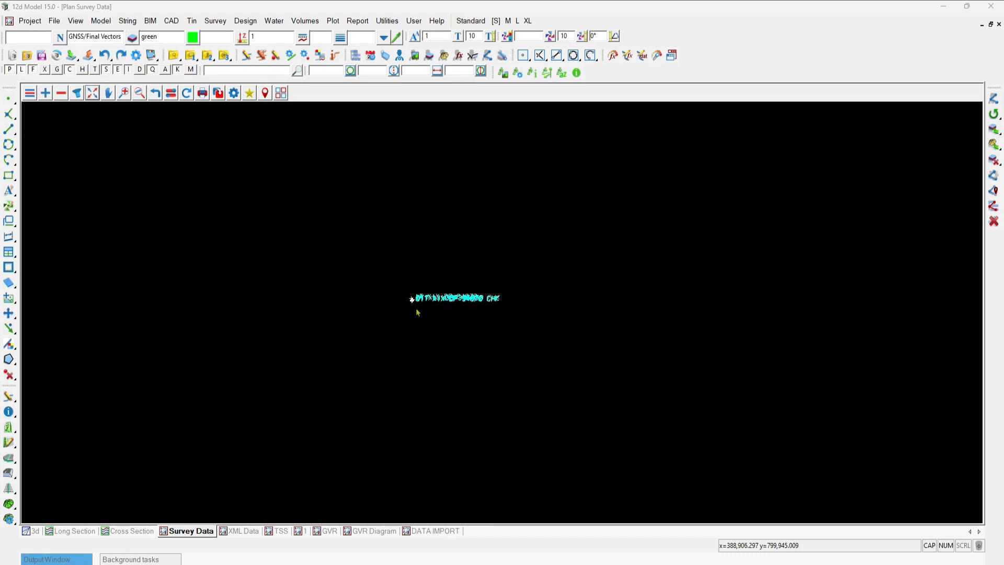
pyautogui.scroll(5, 413, 294)
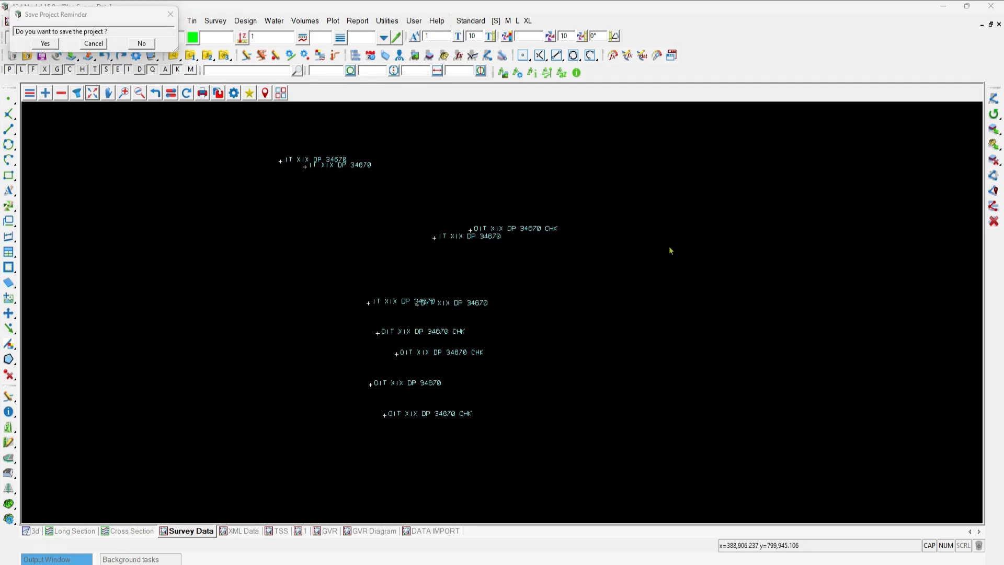
pyautogui.click(548, 75)
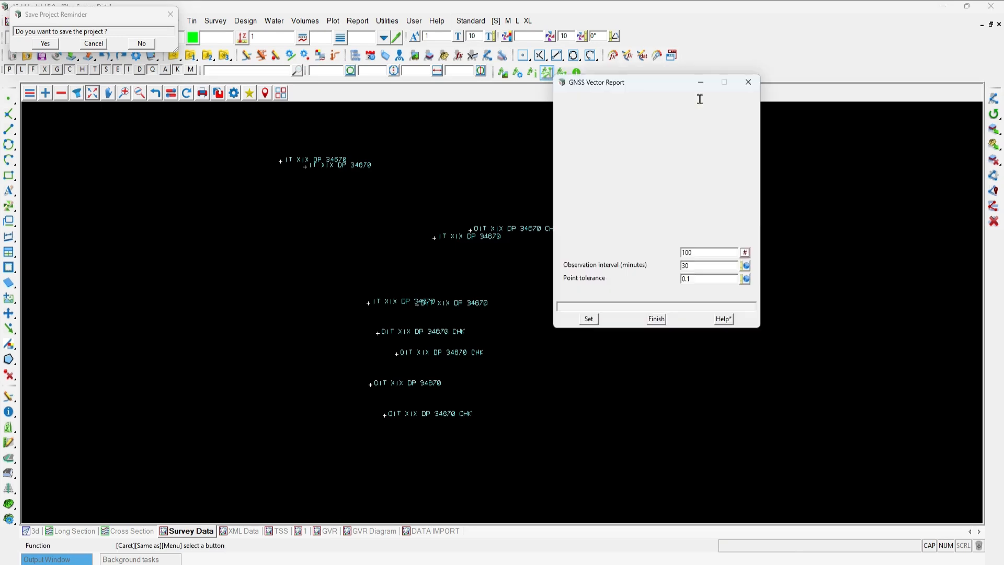
pyautogui.moveTo(646, 80); pyautogui.dragTo(682, 144)
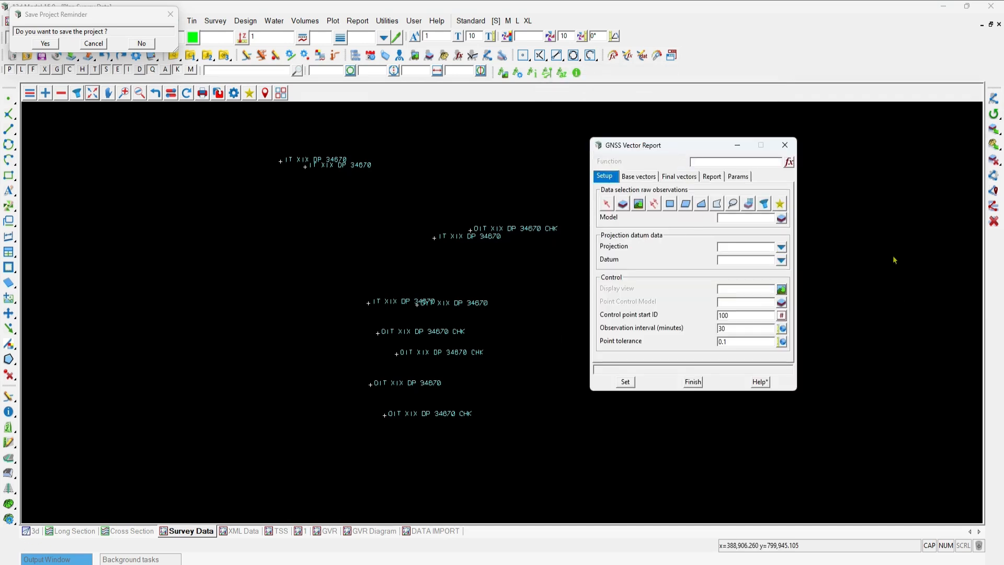
pyautogui.click(738, 163)
pyautogui.write('GVR/DEMO')
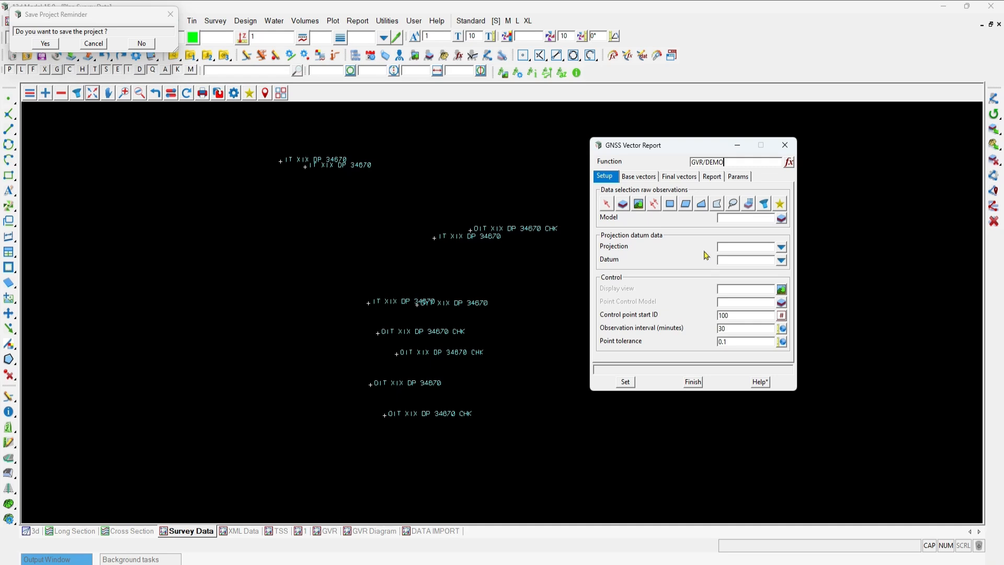
# Select the raw observations from the Survey Data view and set the projection to Mount Pleasant Circuit 2000 and the datum to NZVD 2016
pyautogui.click(638, 204)
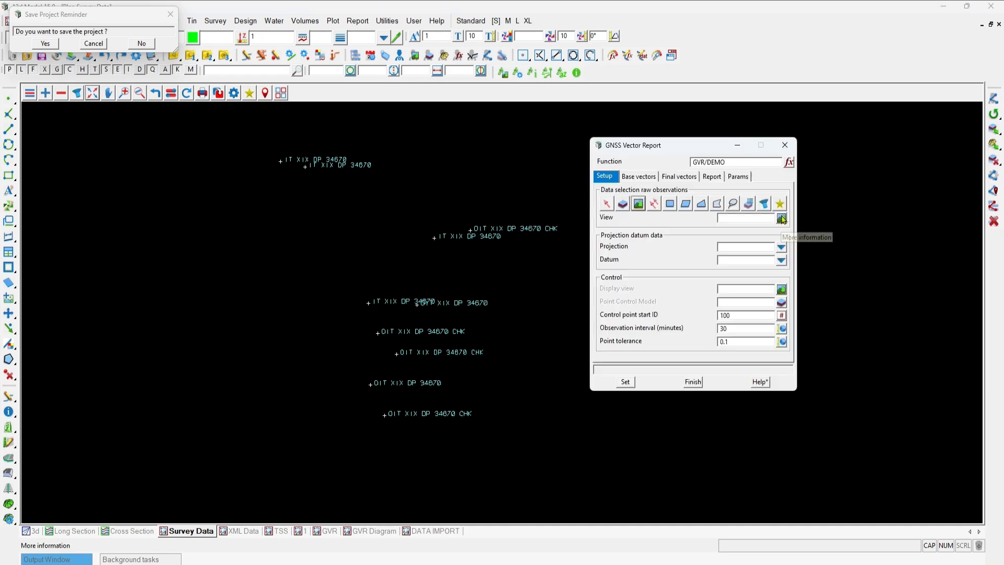
pyautogui.click(780, 219)
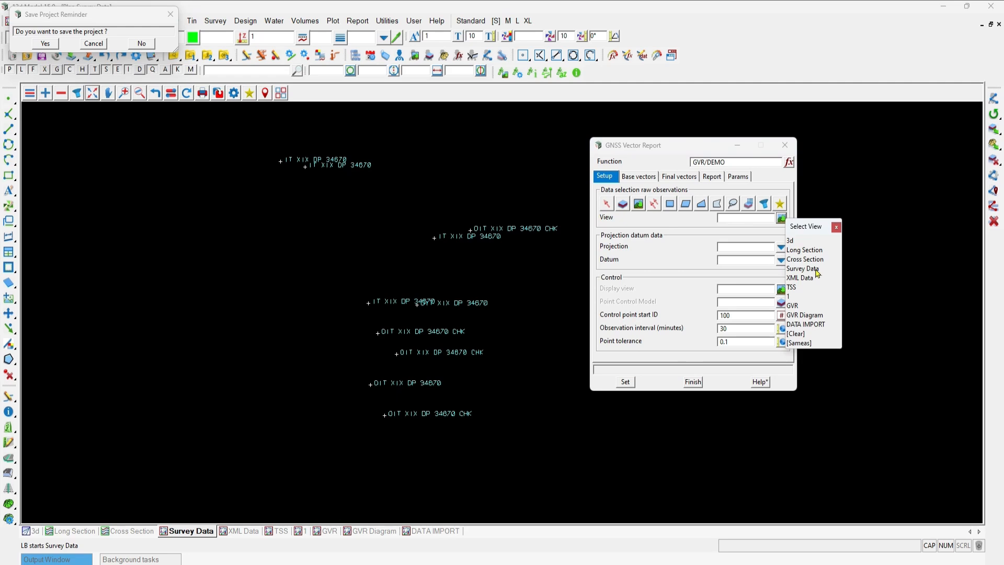
pyautogui.click(780, 247)
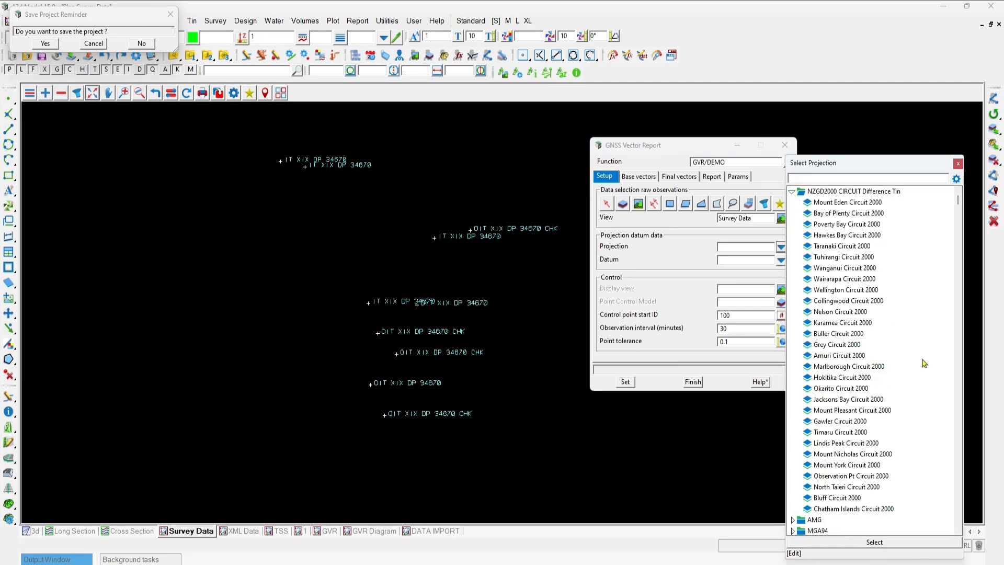
pyautogui.doubleClick(847, 410)
pyautogui.click(782, 262)
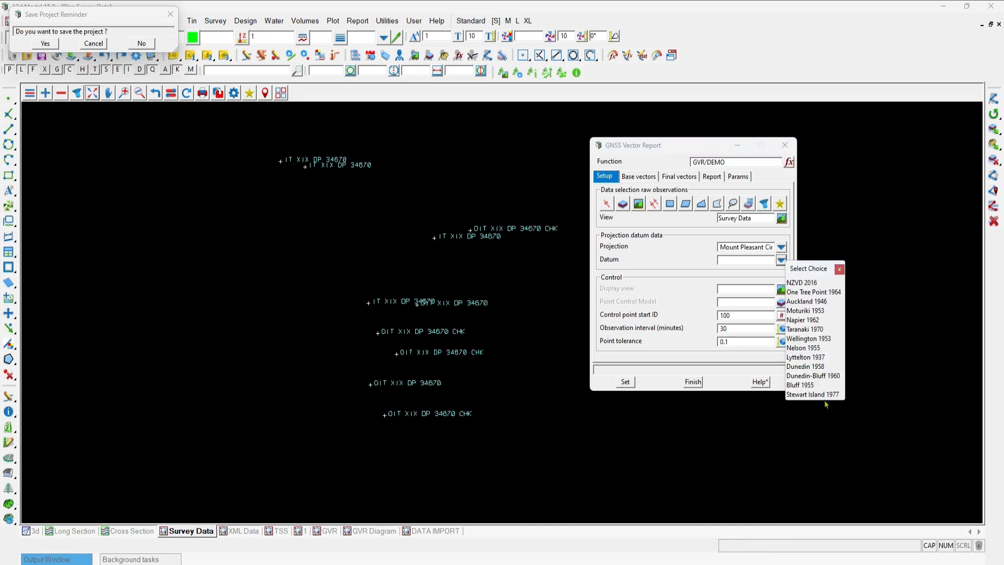
pyautogui.click(808, 283)
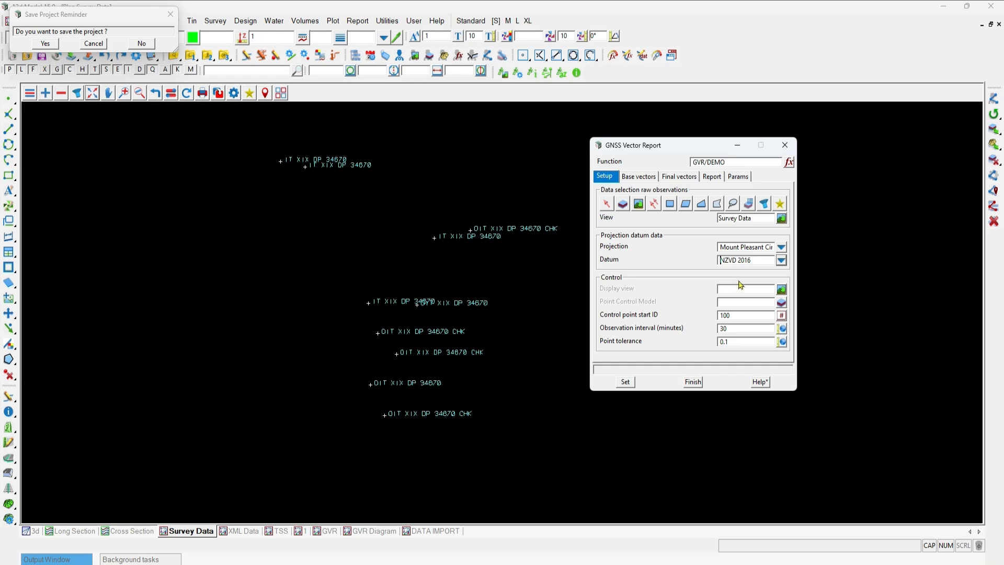
# Set the control display view to GVR and the point control model to TSS/Cadastral/POINTS
pyautogui.click(780, 289)
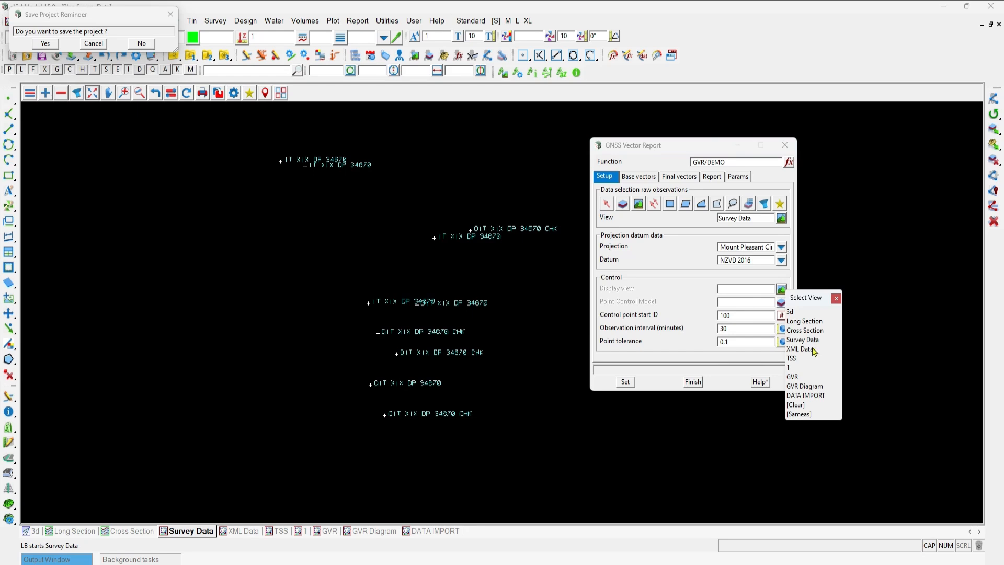
pyautogui.click(802, 378)
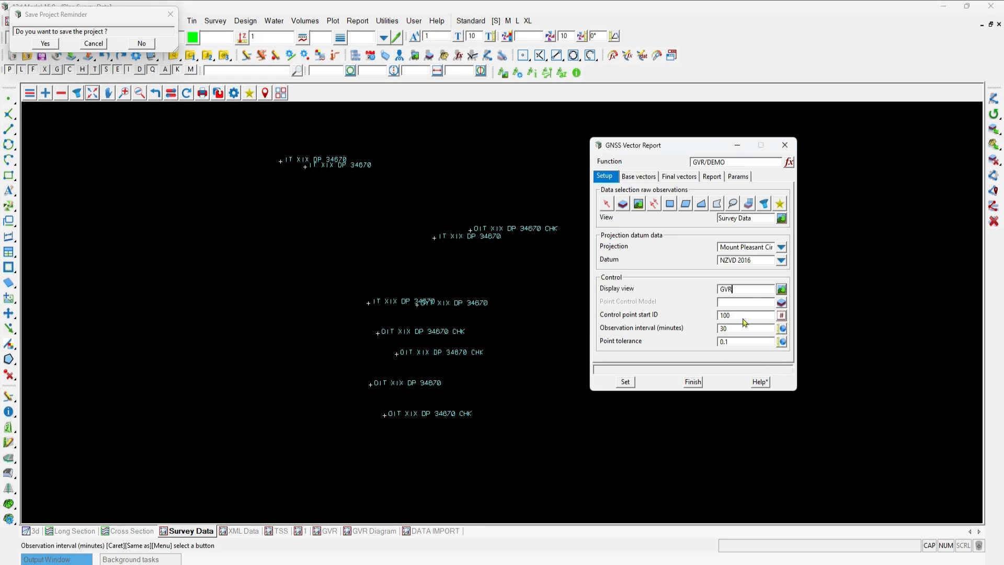
pyautogui.click(742, 305)
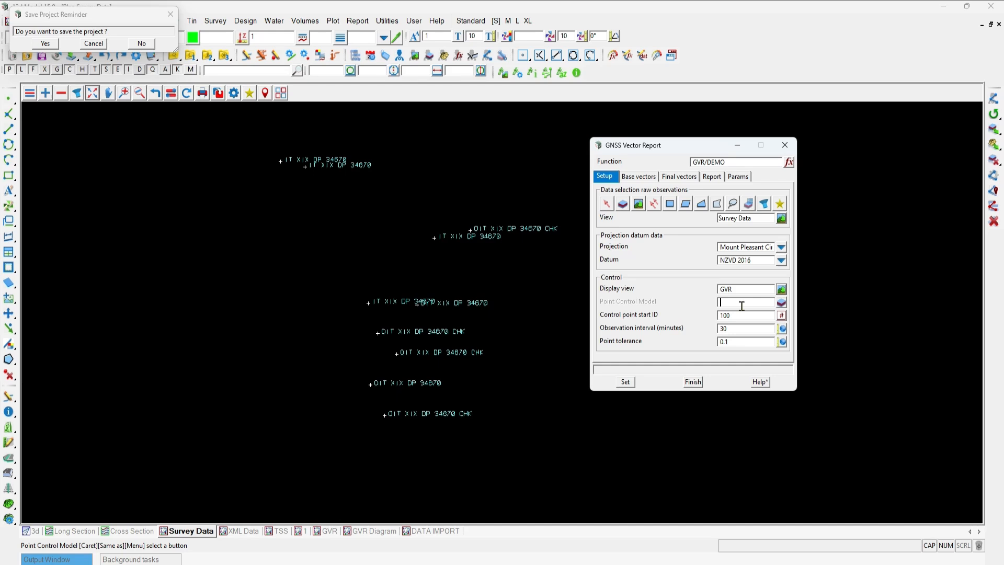
pyautogui.click(780, 302)
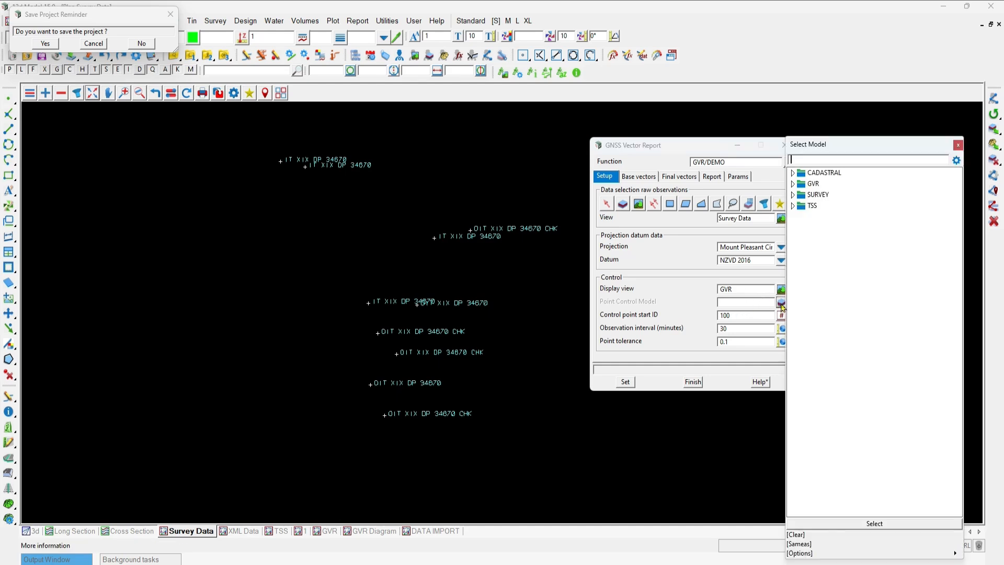
pyautogui.click(792, 205)
pyautogui.click(798, 217)
pyautogui.press('ctrl')
pyautogui.press('ctrl')
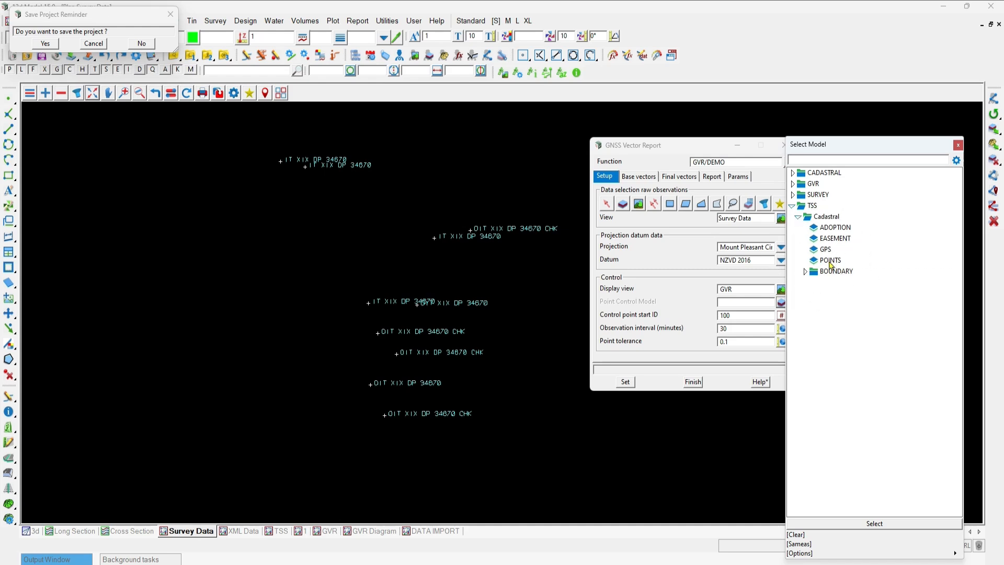
pyautogui.doubleClick(830, 260)
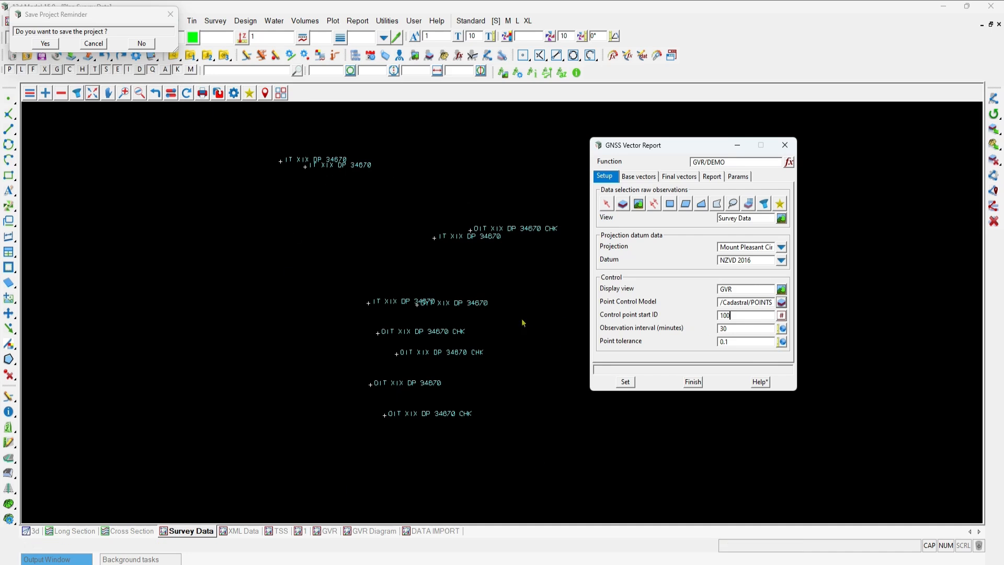
pyautogui.click(406, 350)
pyautogui.click(434, 238)
pyautogui.press('ctrl')
pyautogui.press('ctrl')
pyautogui.press('ctrl')
pyautogui.press('ctrl')
pyautogui.press('ctrl')
pyautogui.press('ctrl')
pyautogui.press('ctrl')
# Process the GNSS Vector Report setup with a 30-minute observation interval and a point tolerance of 0.1
pyautogui.click(732, 331)
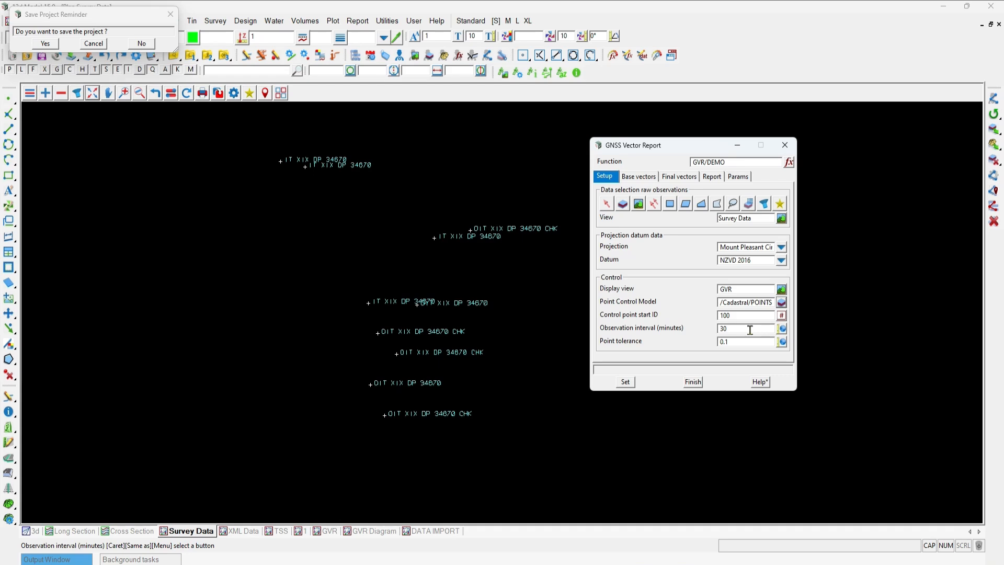
pyautogui.click(737, 342)
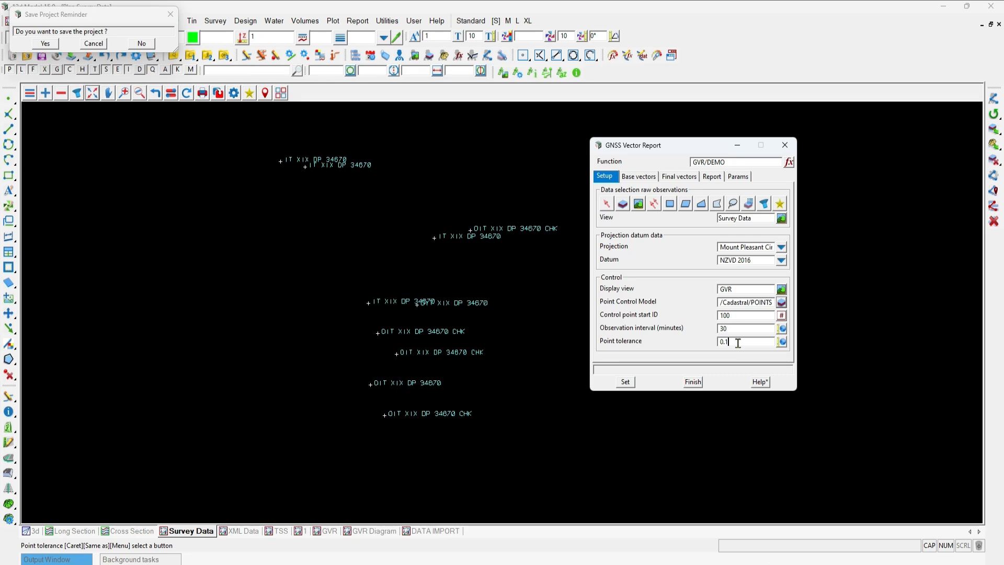
pyautogui.click(629, 386)
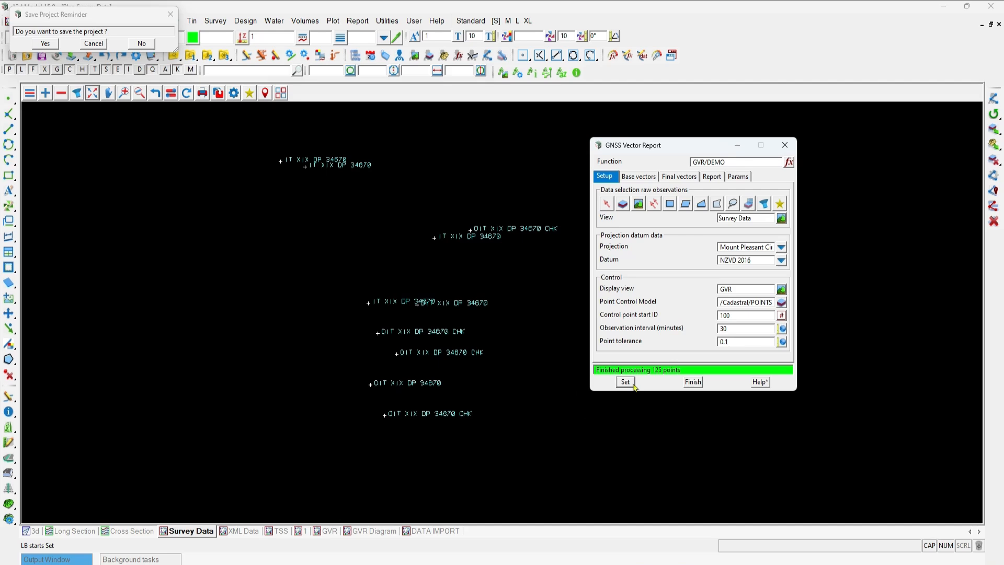
pyautogui.moveTo(681, 369); pyautogui.dragTo(602, 380)
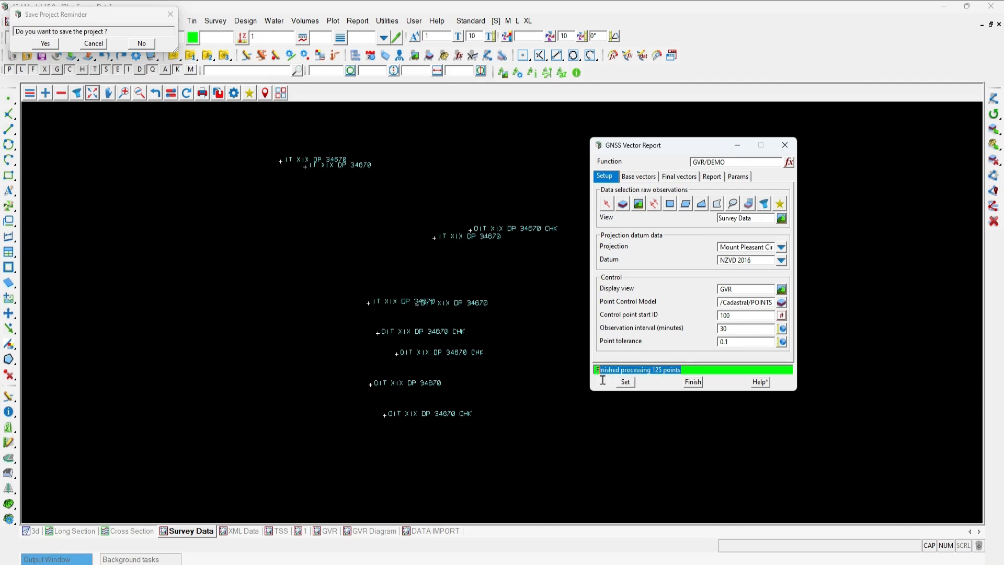
pyautogui.click(697, 369)
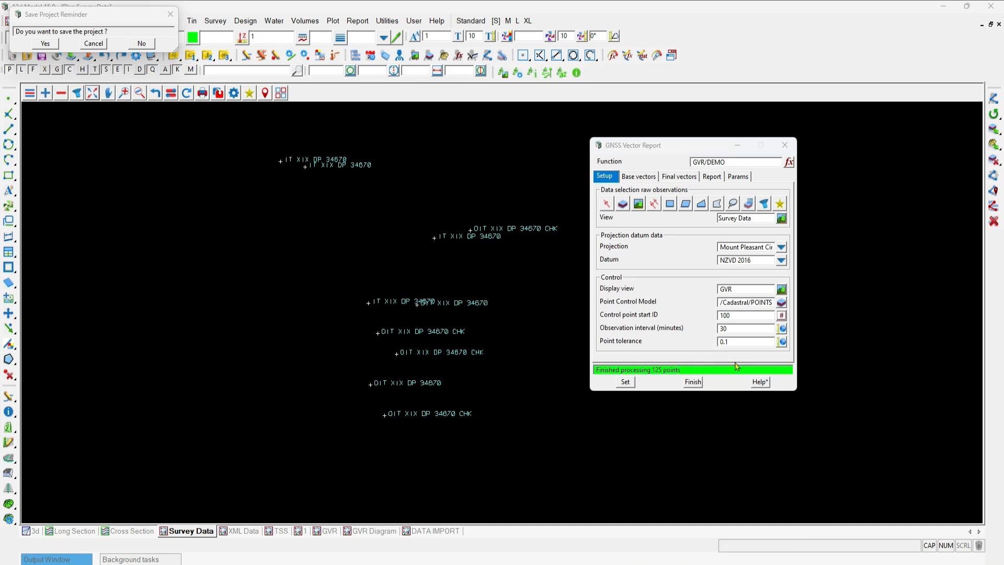
# Display the base vector settings and show the full extent of the survey points in the Survey Data view
pyautogui.press('ctrl')
pyautogui.click(642, 178)
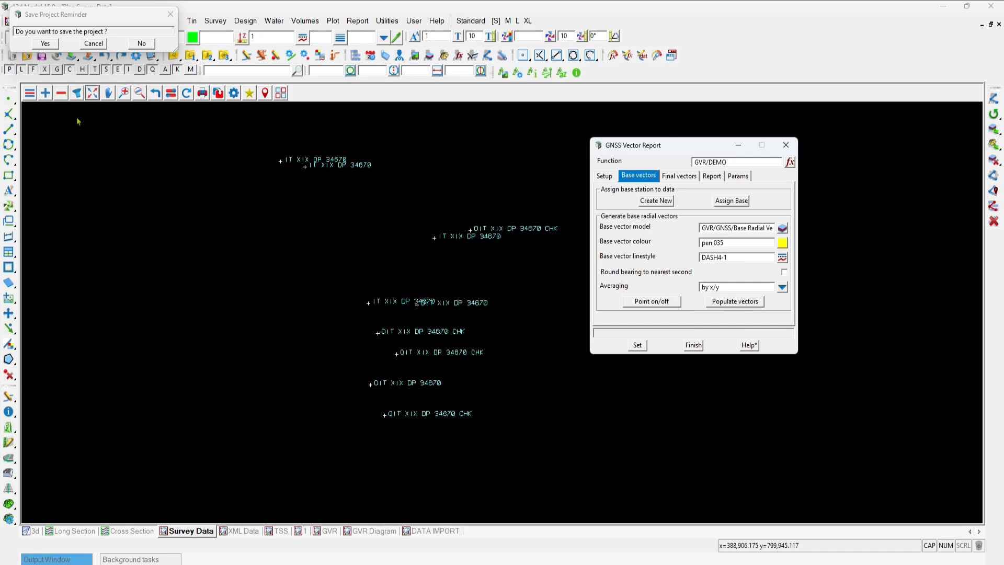
pyautogui.click(92, 92)
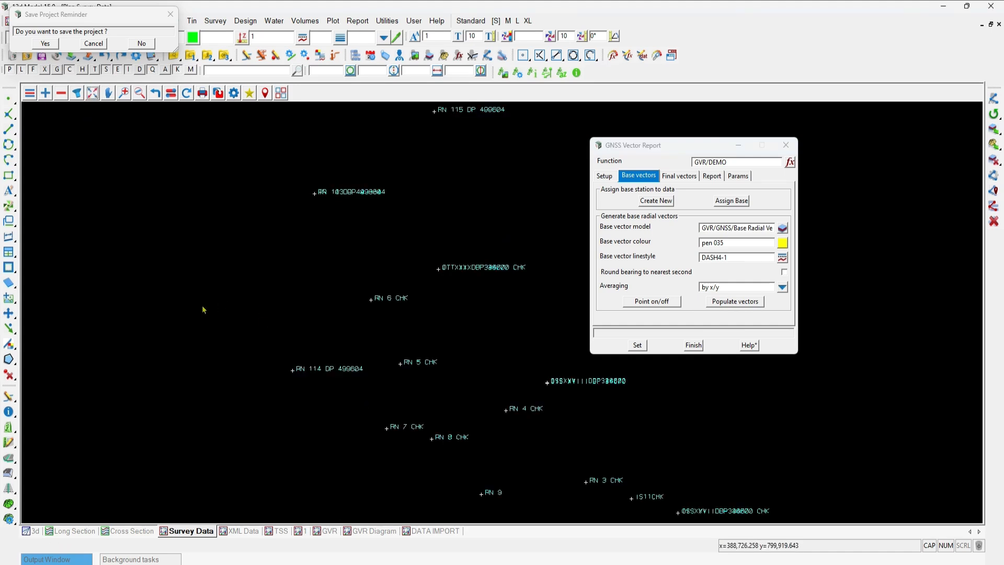
pyautogui.scroll(-1, 202, 306)
pyautogui.scroll(-2, 287, 227)
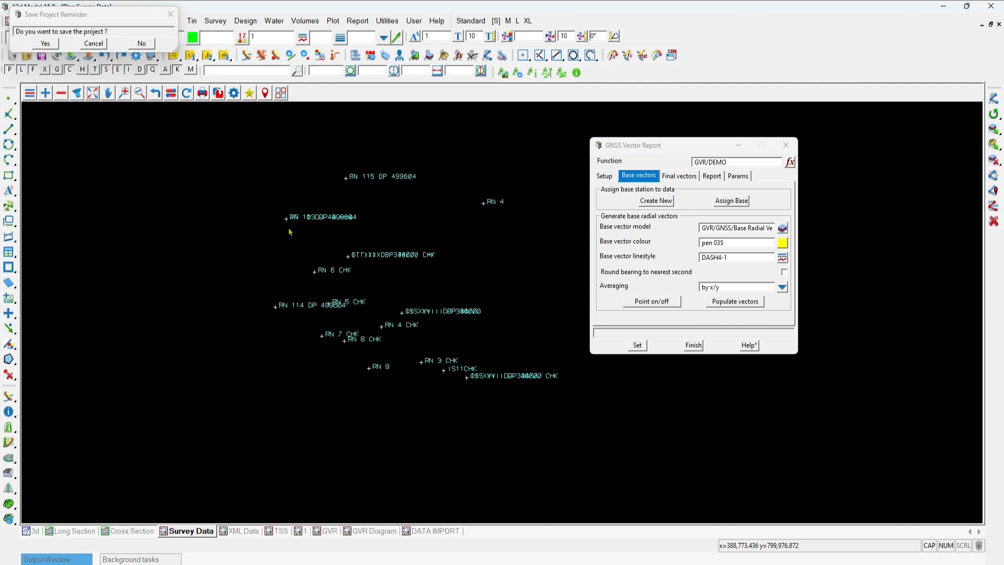
pyautogui.press('ctrl')
pyautogui.press('ctrl')
# Open the Create New Base Station form, examine its base creation and optional attribute fields, and close it without creating a base
pyautogui.click(671, 200)
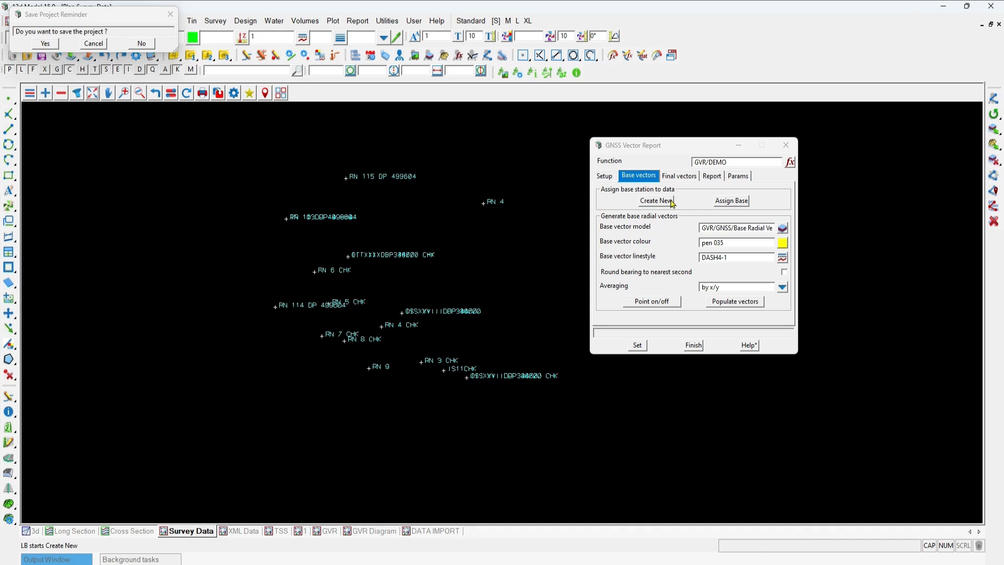
pyautogui.click(665, 202)
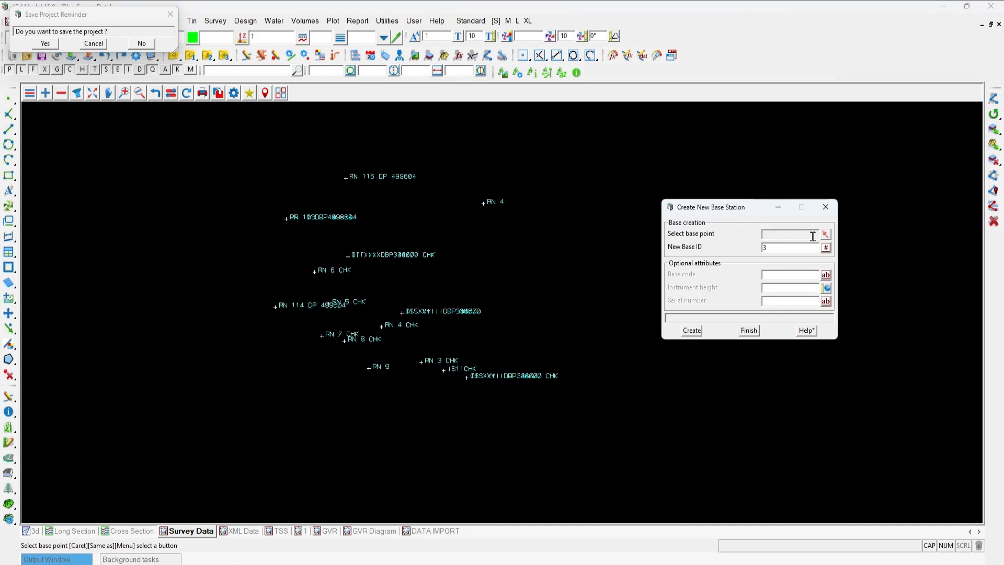
pyautogui.click(781, 276)
pyautogui.click(781, 276)
pyautogui.click(785, 302)
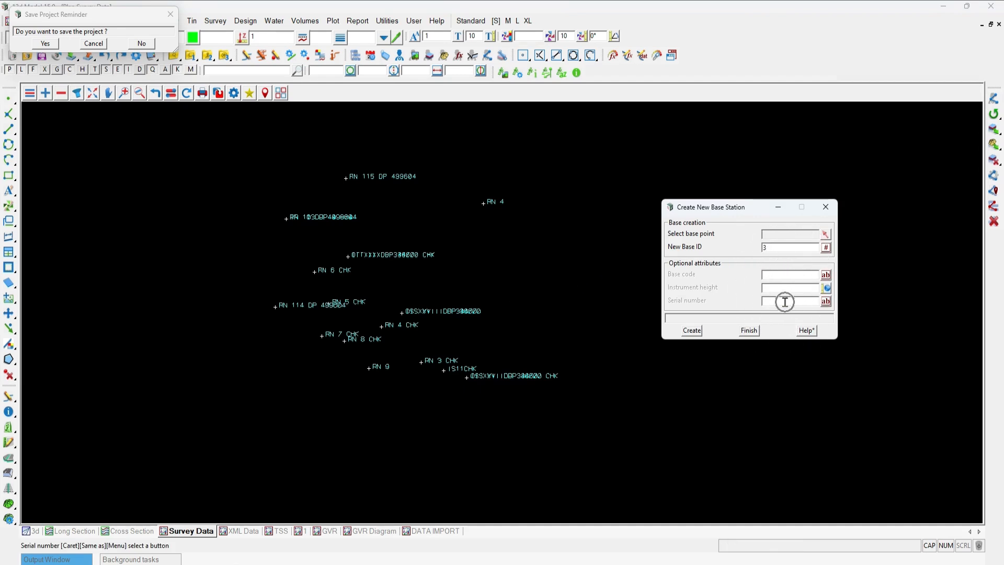
pyautogui.click(749, 329)
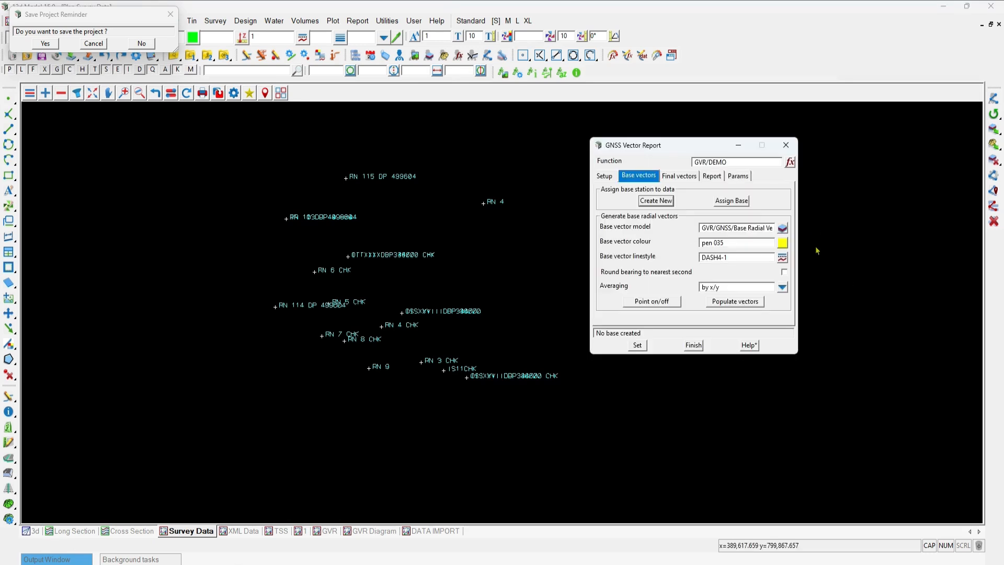
# Open the Assign Base to Observations form, examine the available base IDs and observation selection tools, and close it without assigning
pyautogui.click(738, 203)
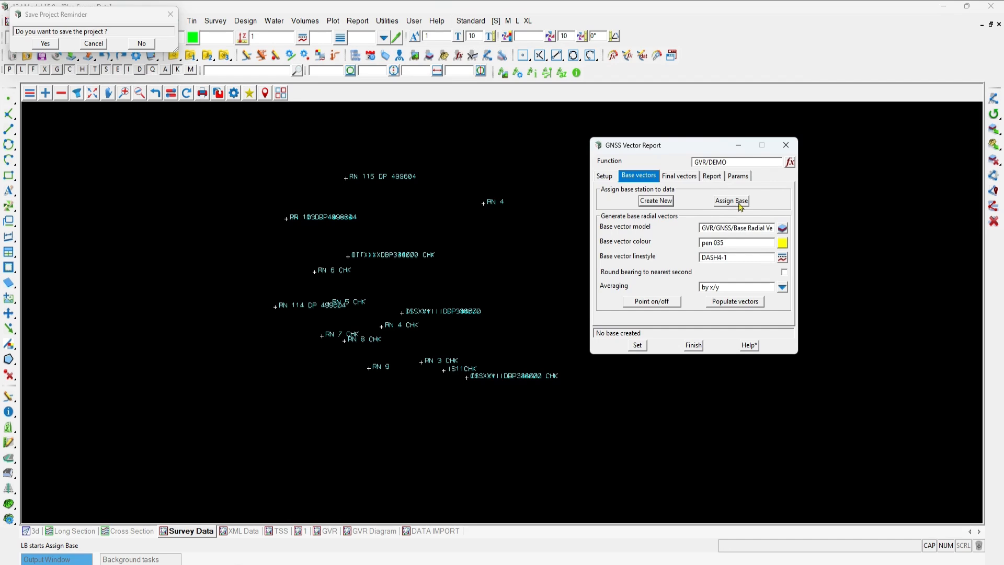
pyautogui.click(738, 203)
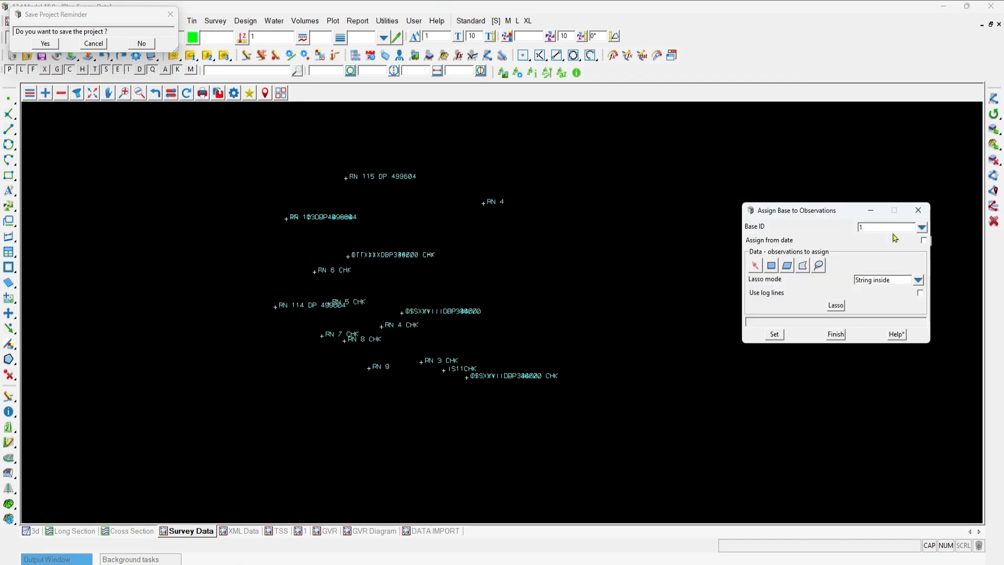
pyautogui.click(921, 227)
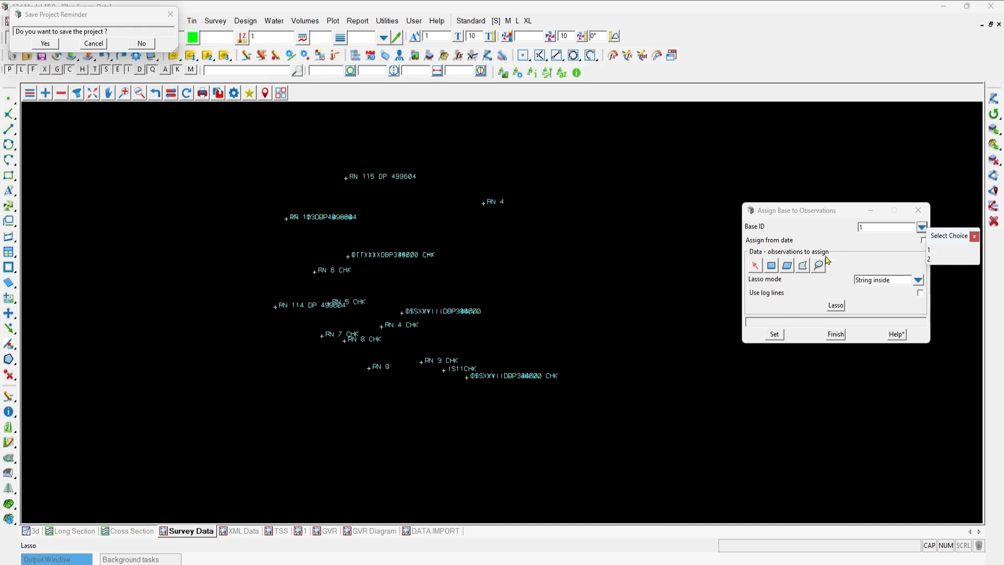
pyautogui.click(975, 237)
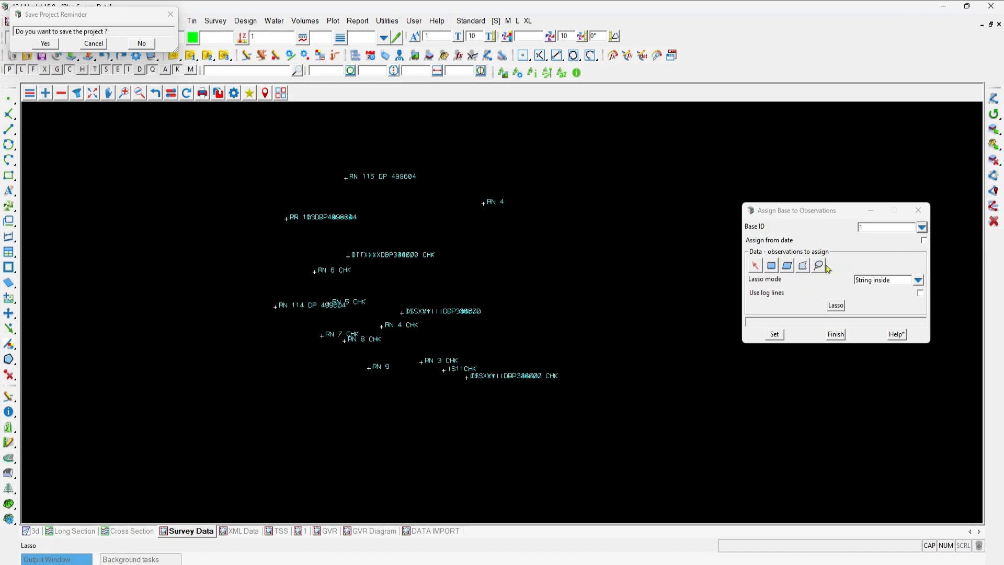
pyautogui.click(835, 337)
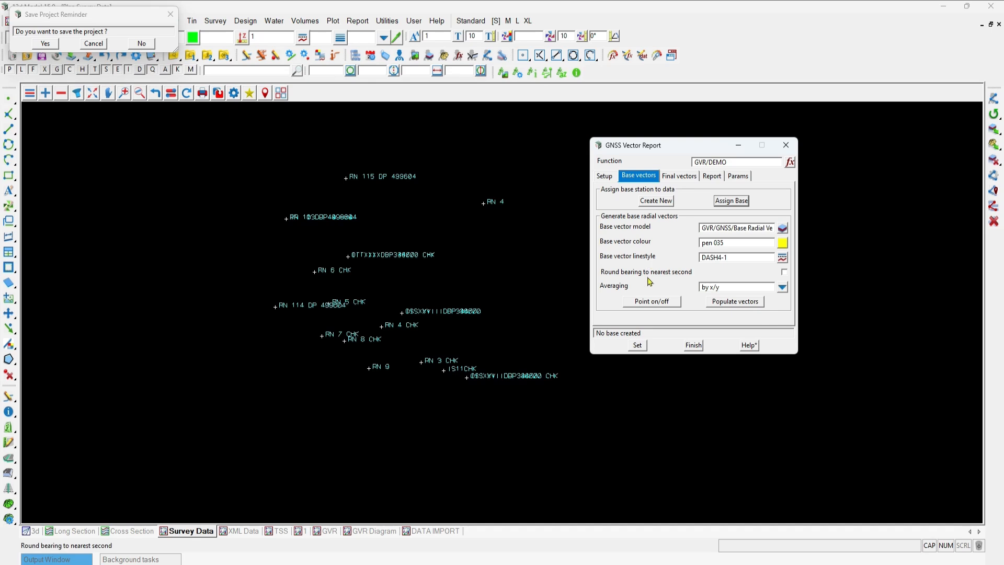
# Review the base radial vector model, colour, linestyle and bearing rounding settings, and check the averaging choices without changing them
pyautogui.press('ctrl')
pyautogui.press('ctrl')
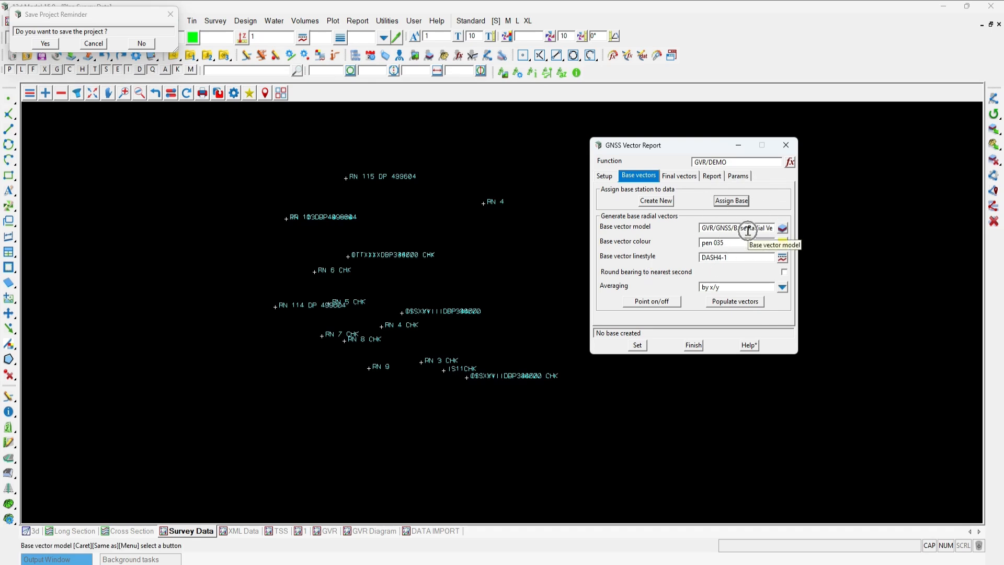
pyautogui.press('ctrl')
pyautogui.press('ctrl')
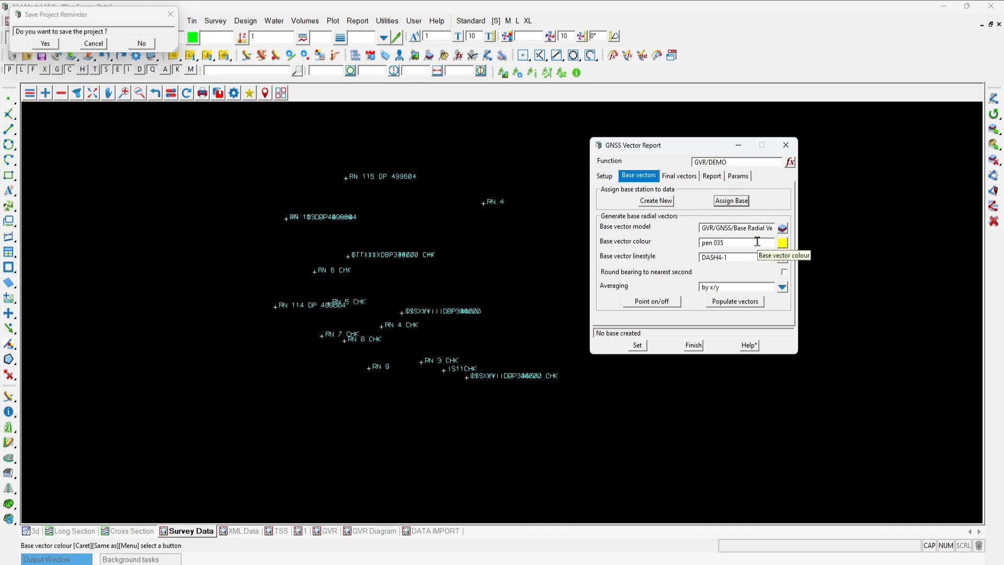
pyautogui.press('ctrl')
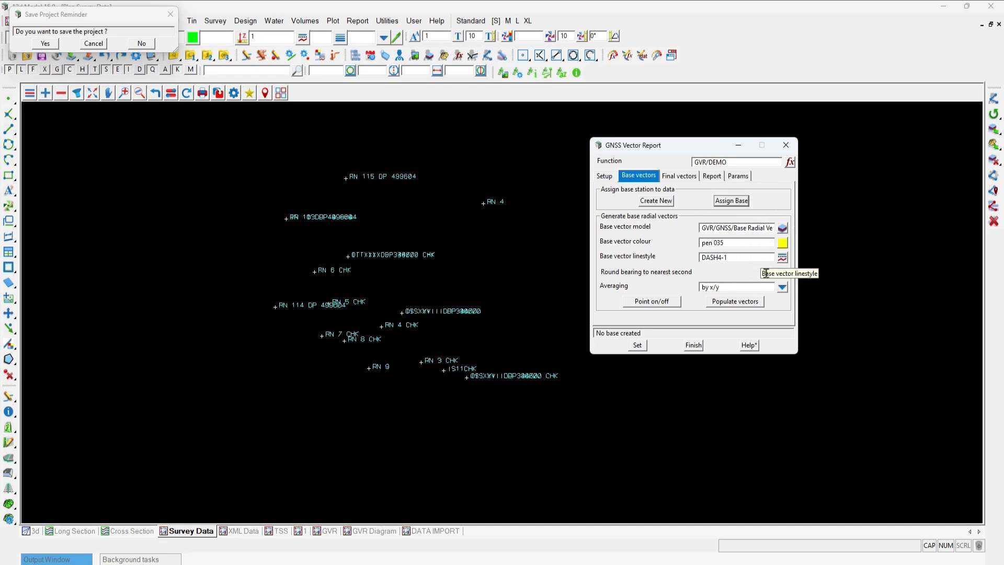
pyautogui.press('ctrl')
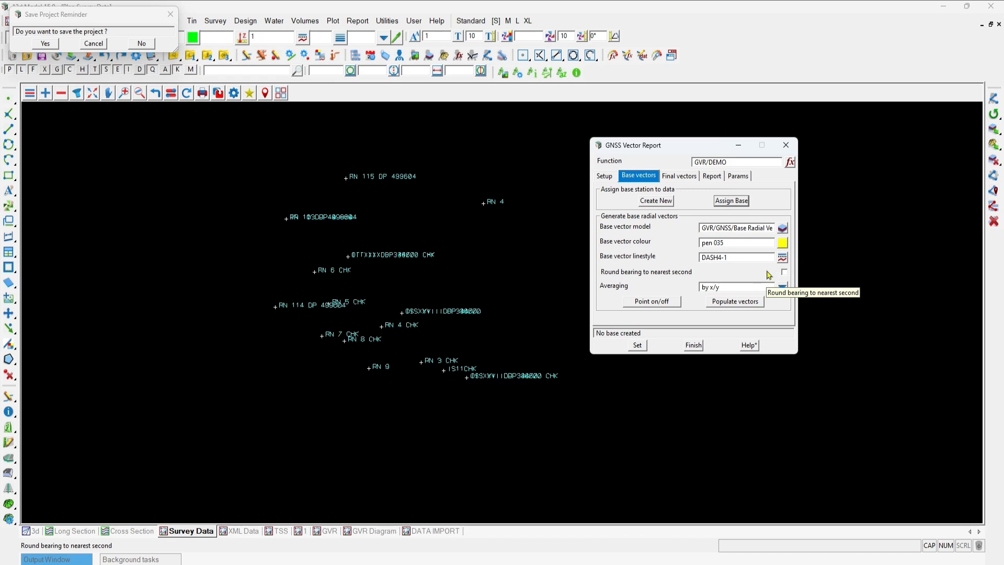
pyautogui.press('ctrl')
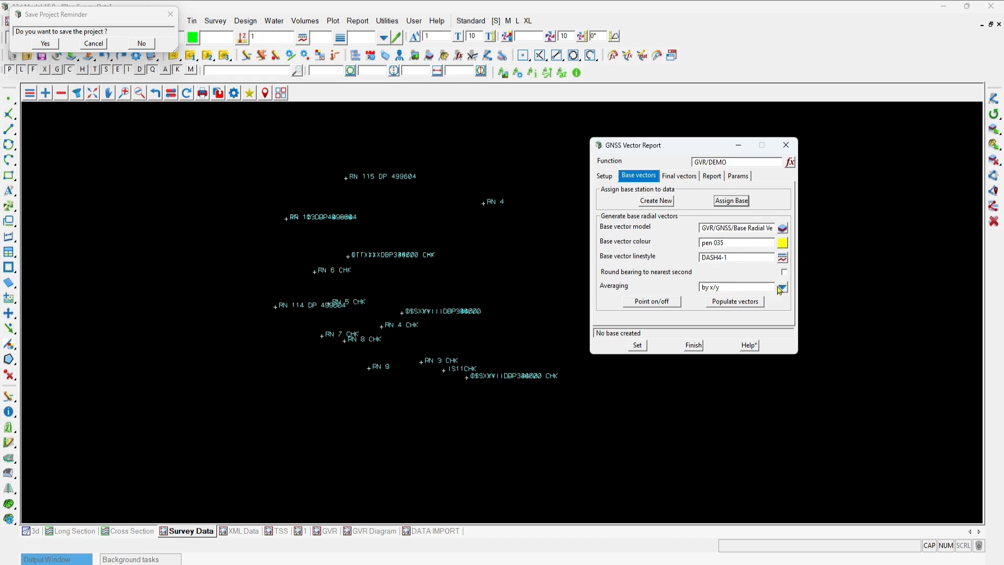
pyautogui.click(782, 287)
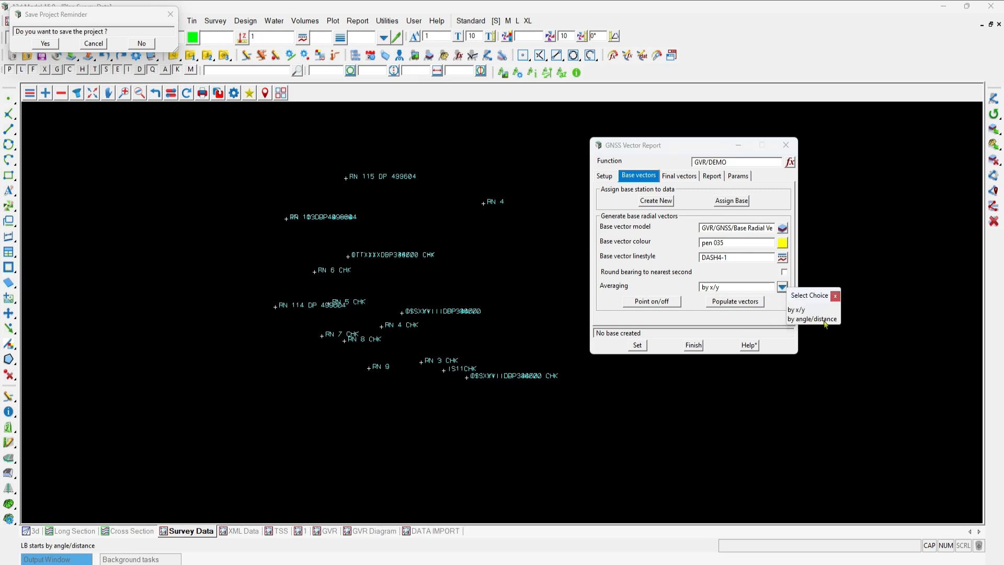
pyautogui.click(835, 296)
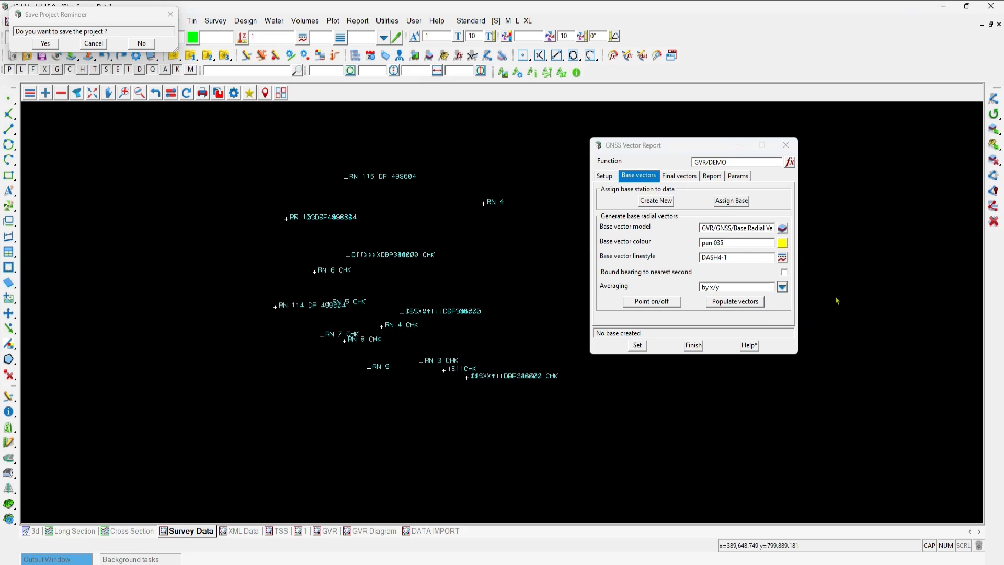
# Populate the base radial vectors averaged by x/y and show their full extent in the GVR view
pyautogui.press('ctrl')
pyautogui.press('ctrl')
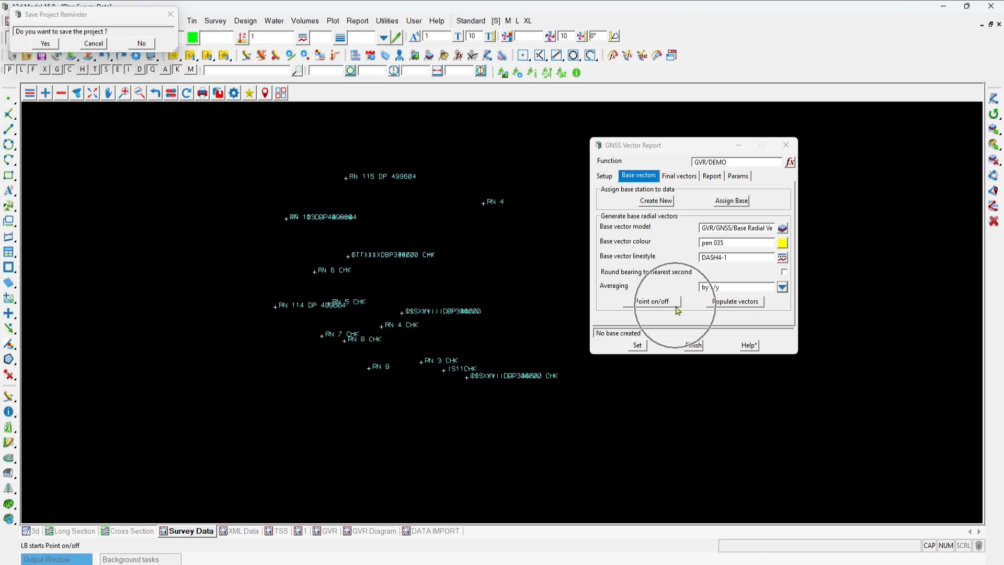
pyautogui.press('ctrl')
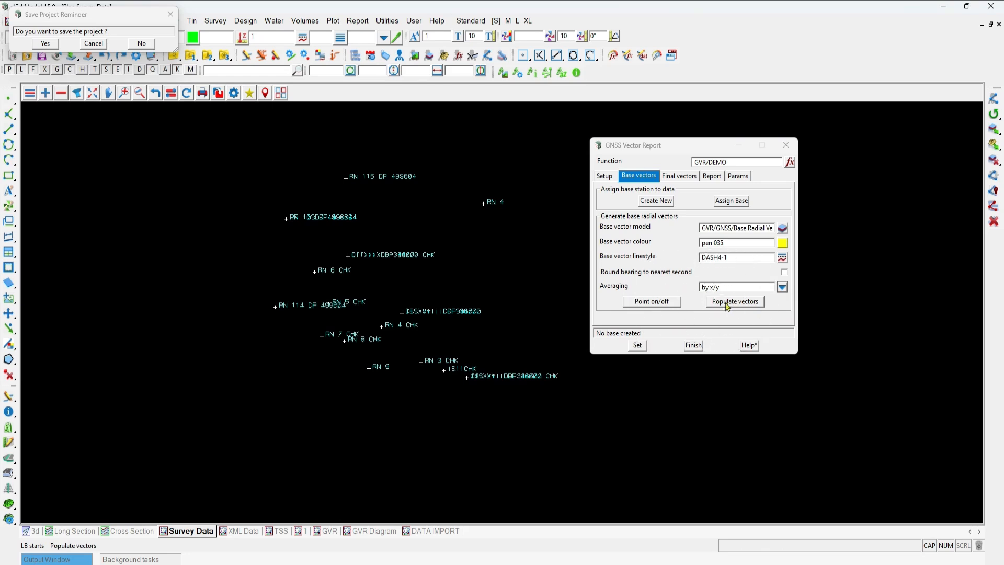
pyautogui.click(726, 305)
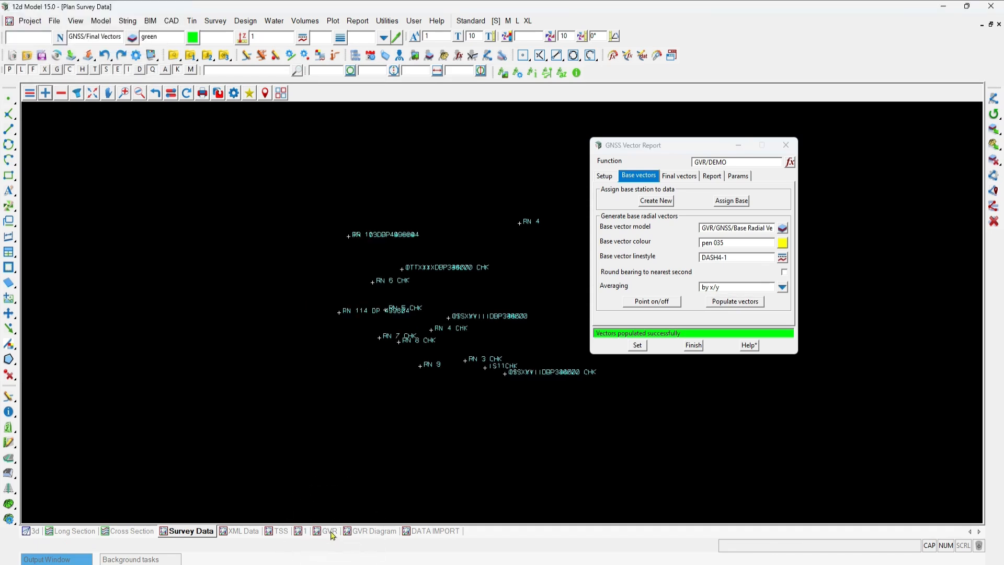
pyautogui.click(330, 531)
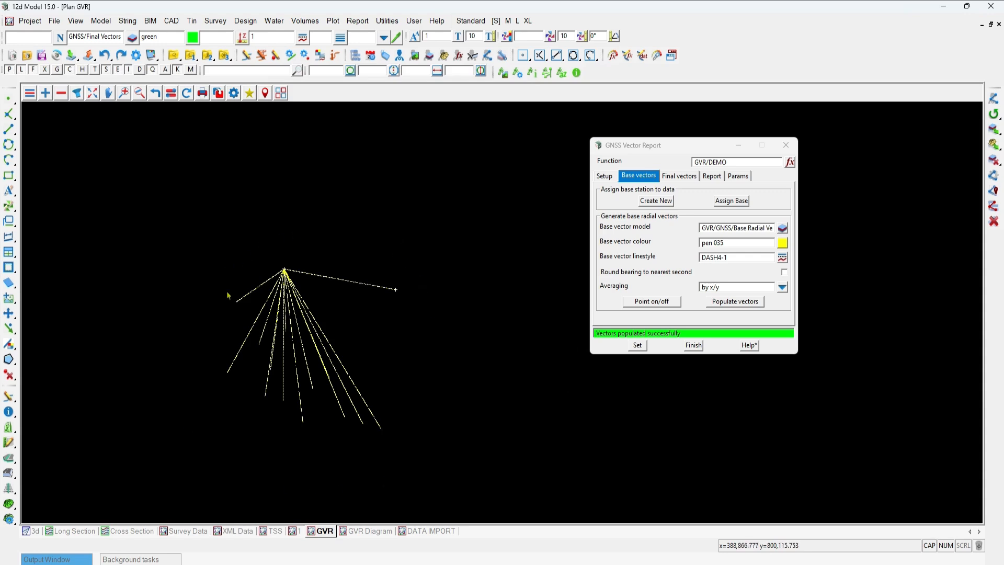
pyautogui.click(93, 93)
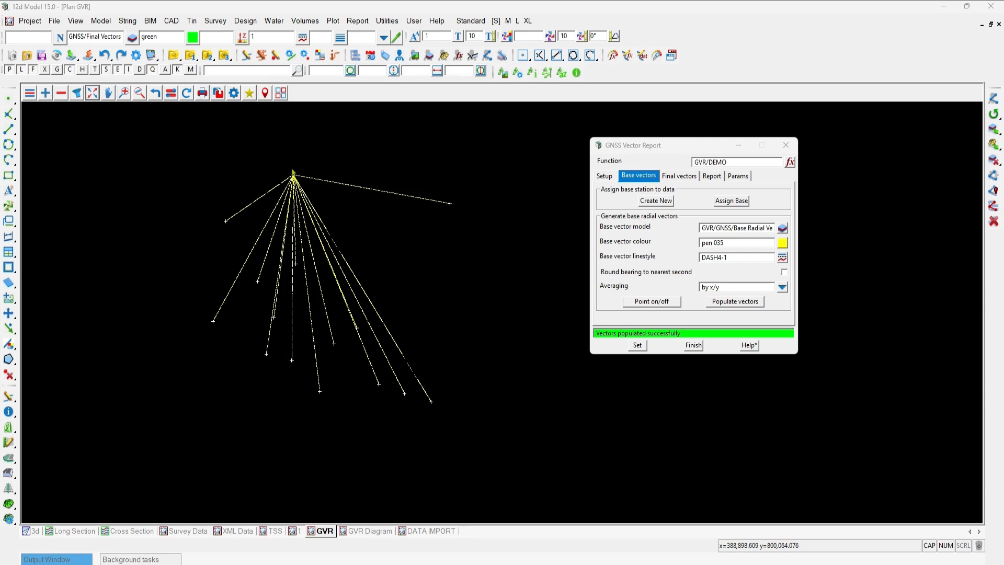
# Open the string attributes of the base radial vector to RN 9 and examine its full GNSS_Base attribute list
pyautogui.click(292, 175)
pyautogui.scroll(5, 323, 404)
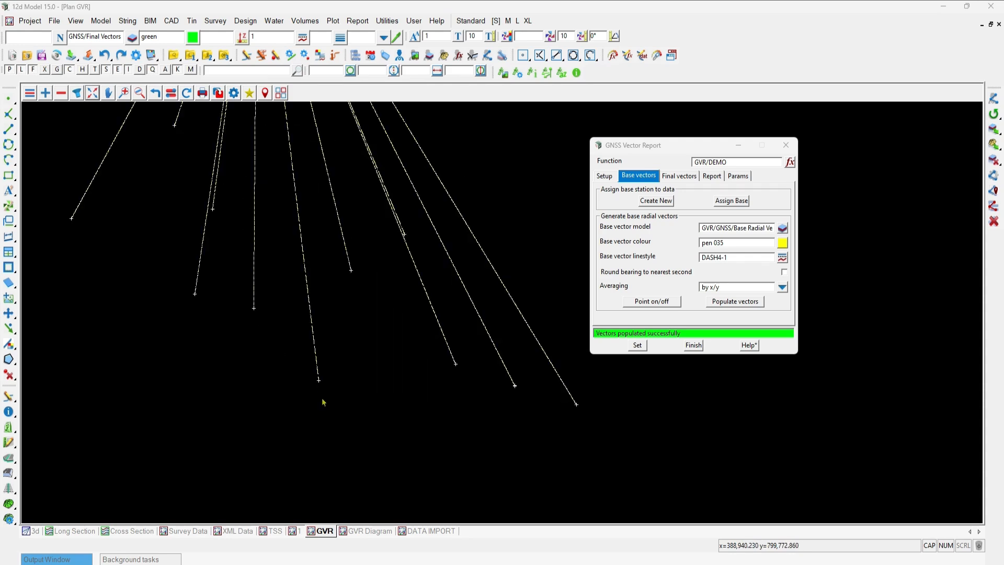
pyautogui.scroll(3, 309, 384)
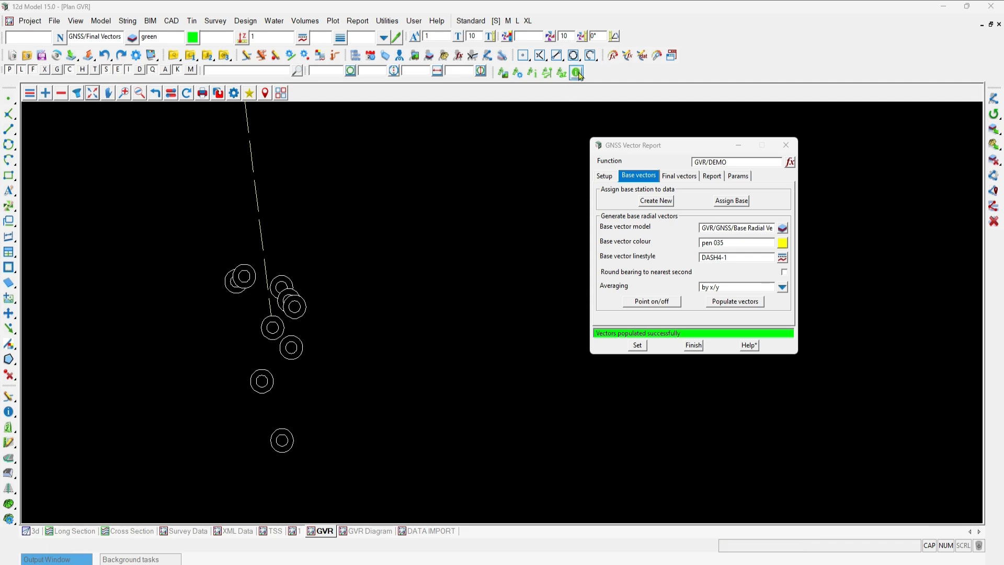
pyautogui.click(611, 404)
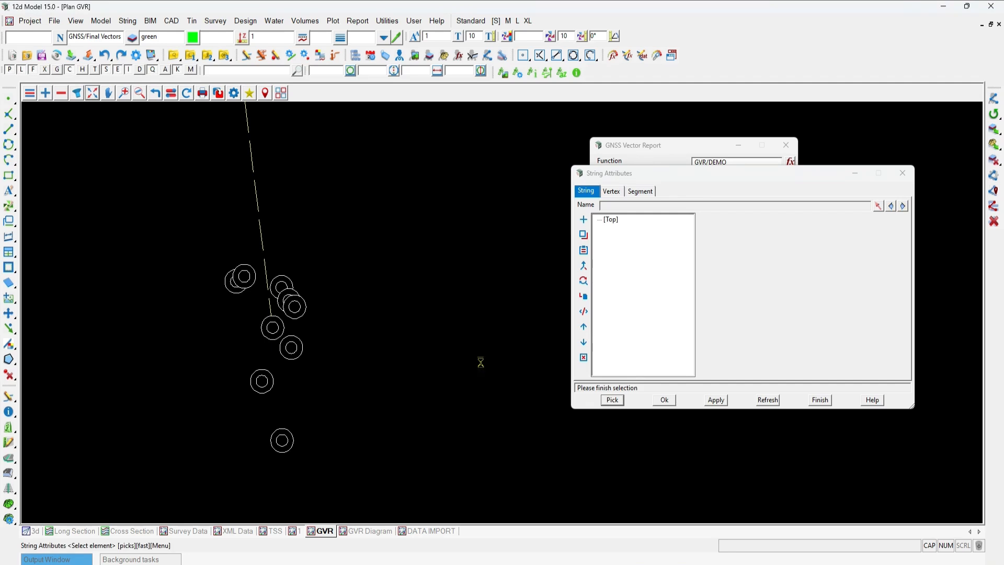
pyautogui.click(260, 221)
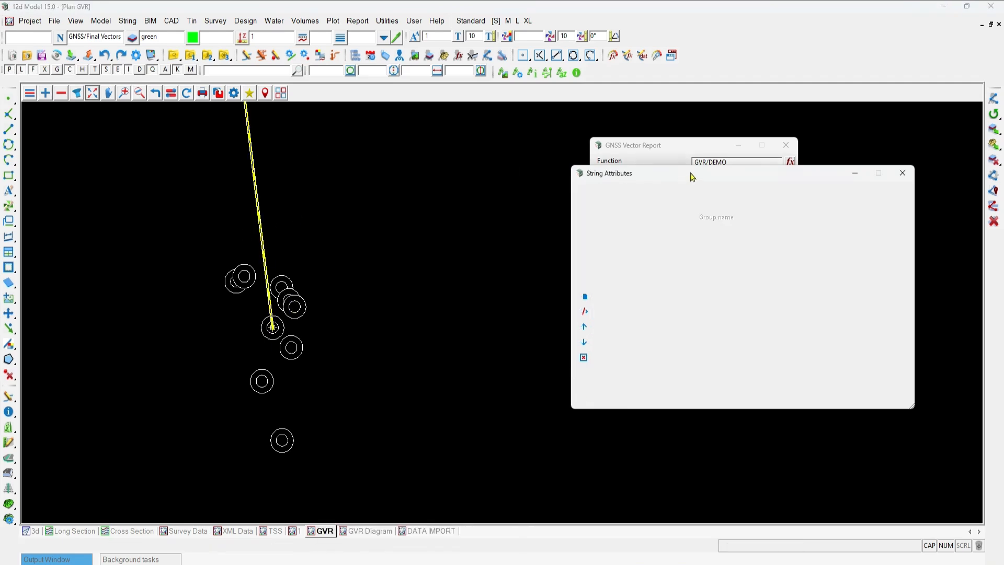
pyautogui.moveTo(693, 178); pyautogui.dragTo(603, 141)
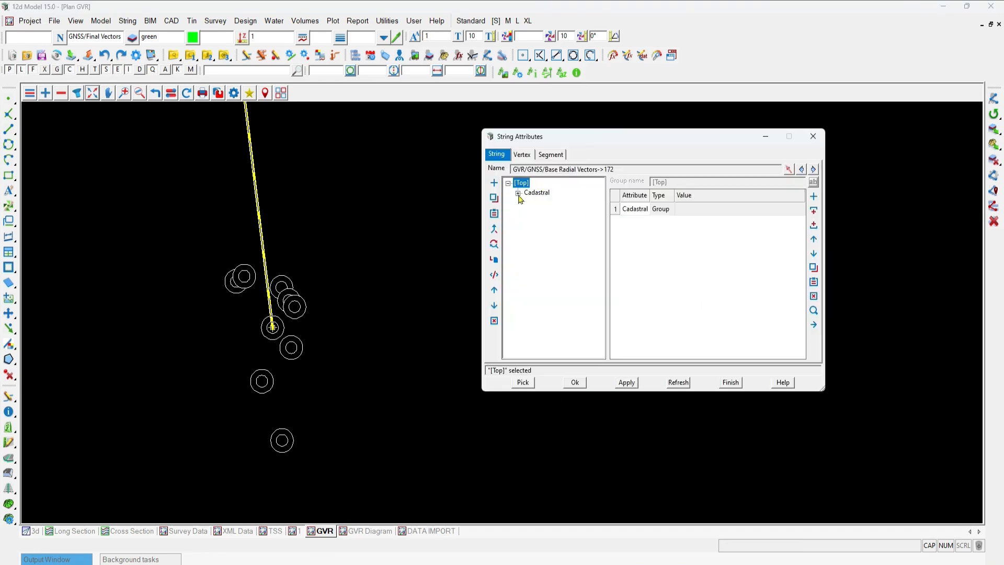
pyautogui.click(518, 193)
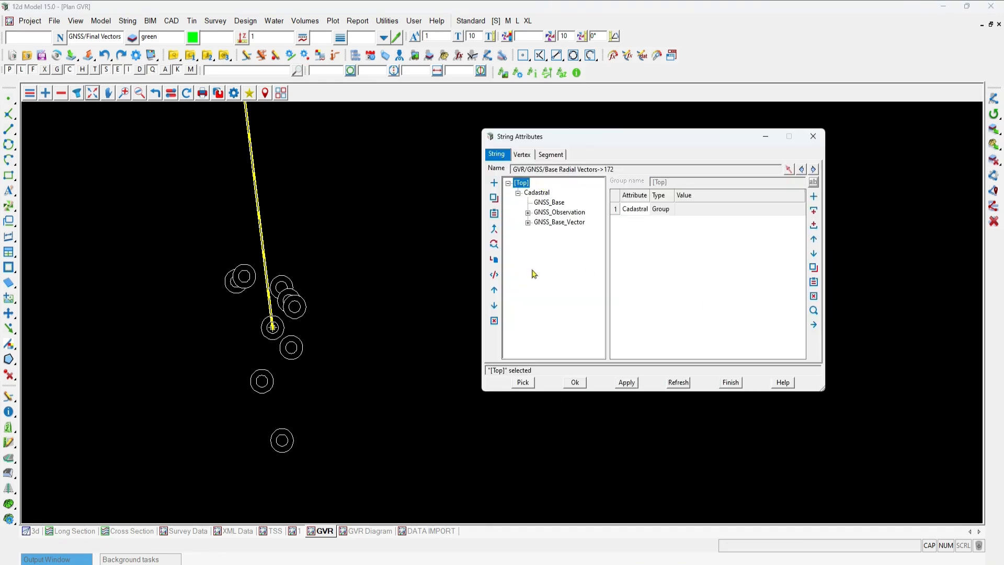
pyautogui.click(528, 213)
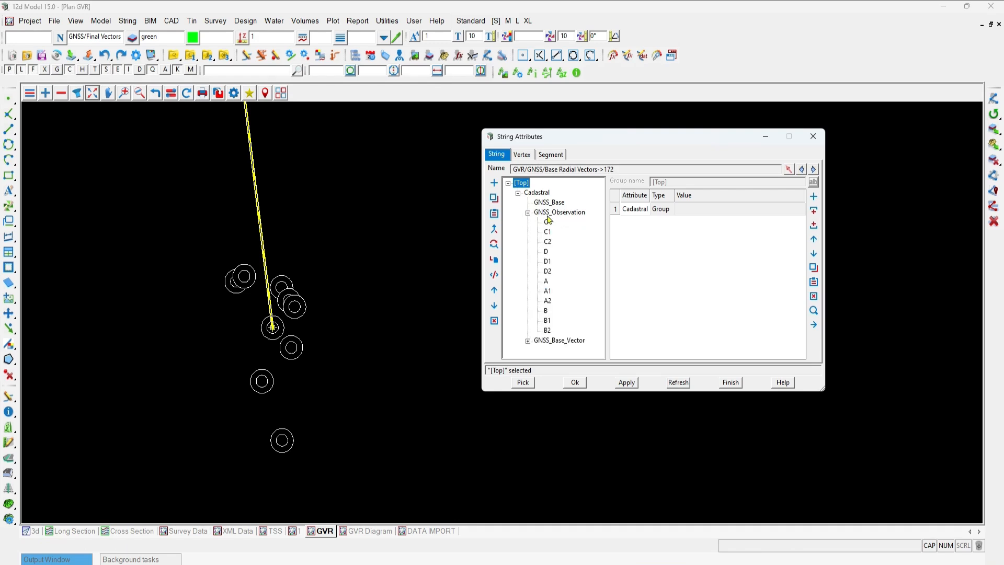
pyautogui.click(549, 203)
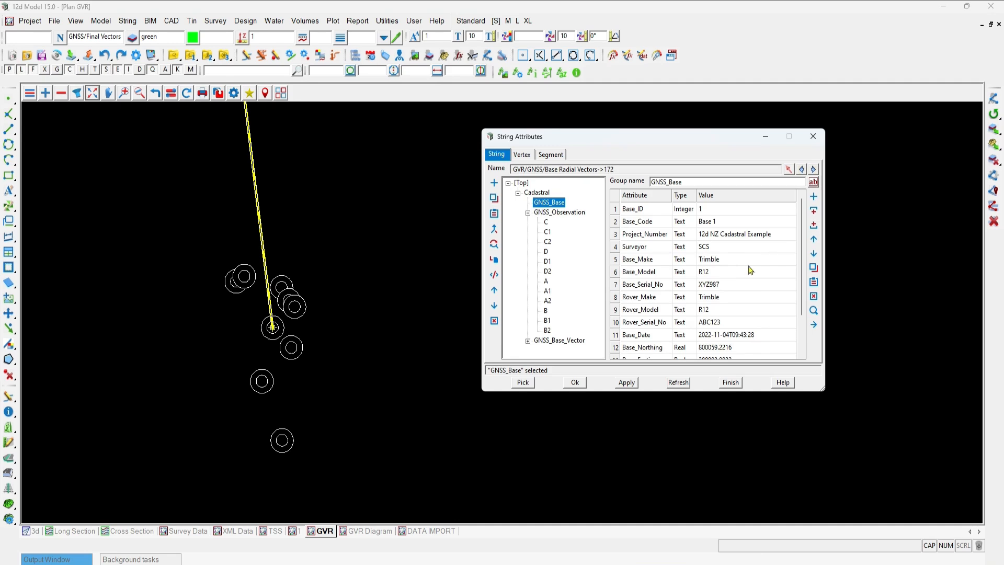
pyautogui.scroll(-1, 752, 288)
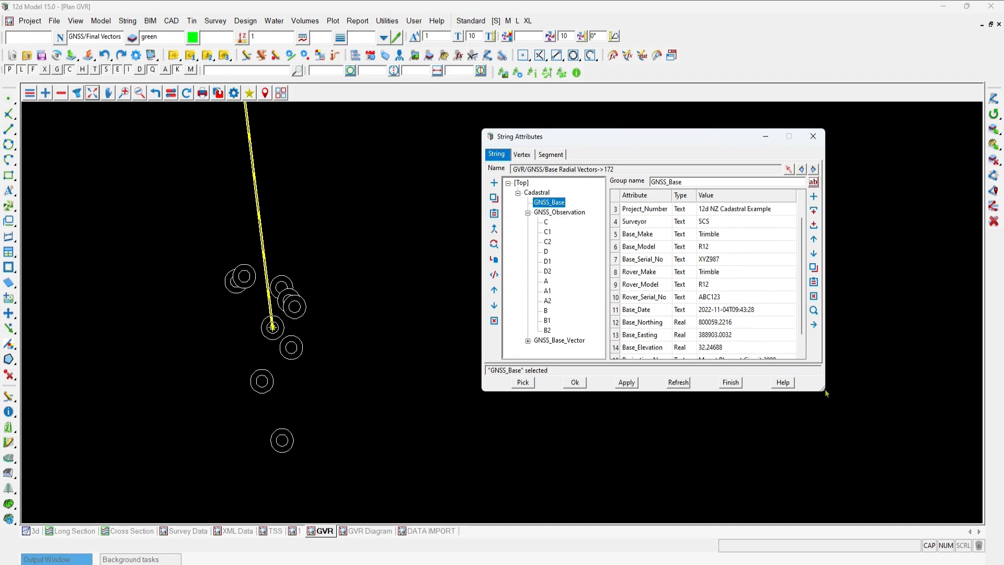
pyautogui.moveTo(825, 392); pyautogui.dragTo(871, 519)
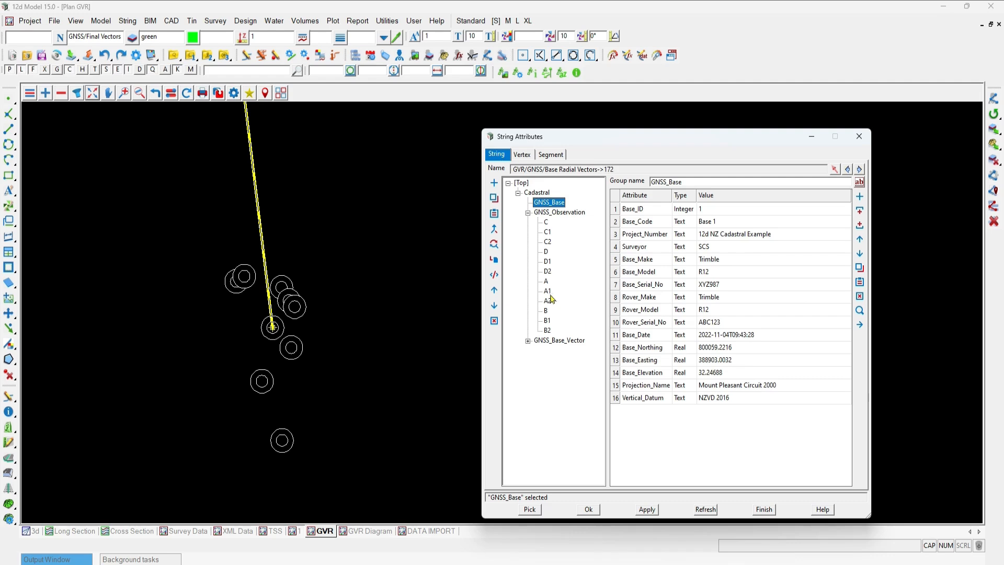
# Compare the GNSS_Observation attributes of the A and B groups on this vector, including individual observations and averaged coordinates
pyautogui.click(548, 291)
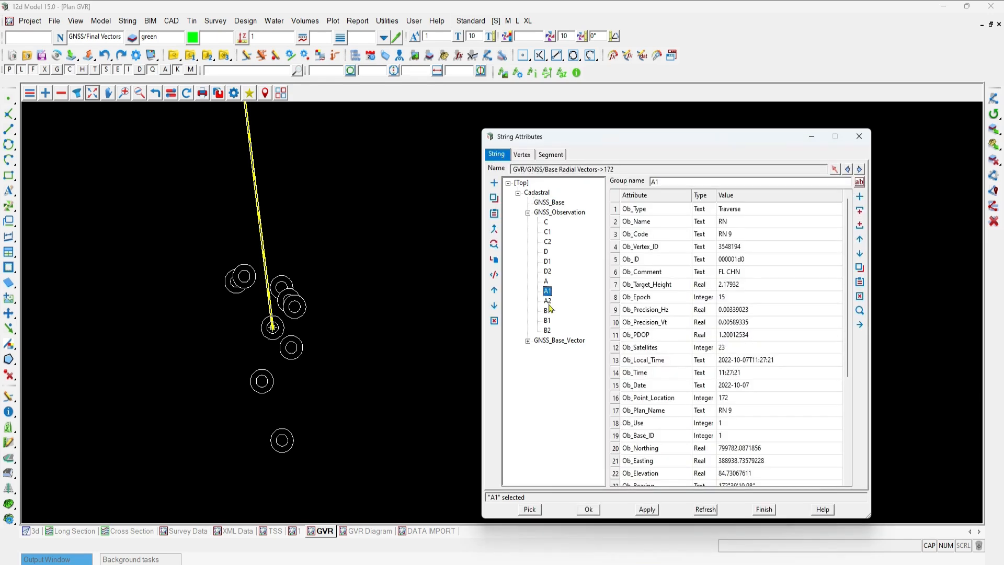
pyautogui.click(547, 302)
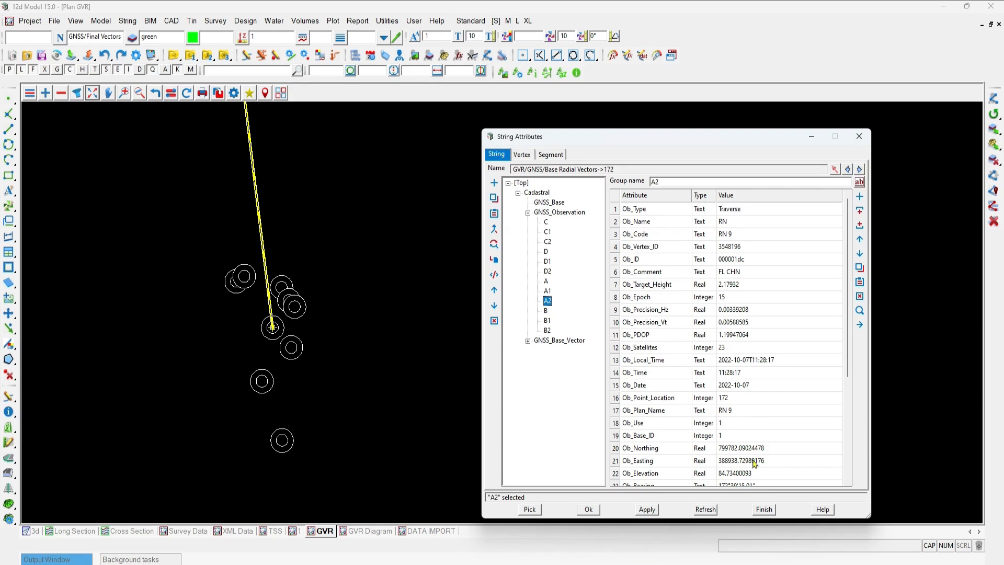
pyautogui.click(546, 282)
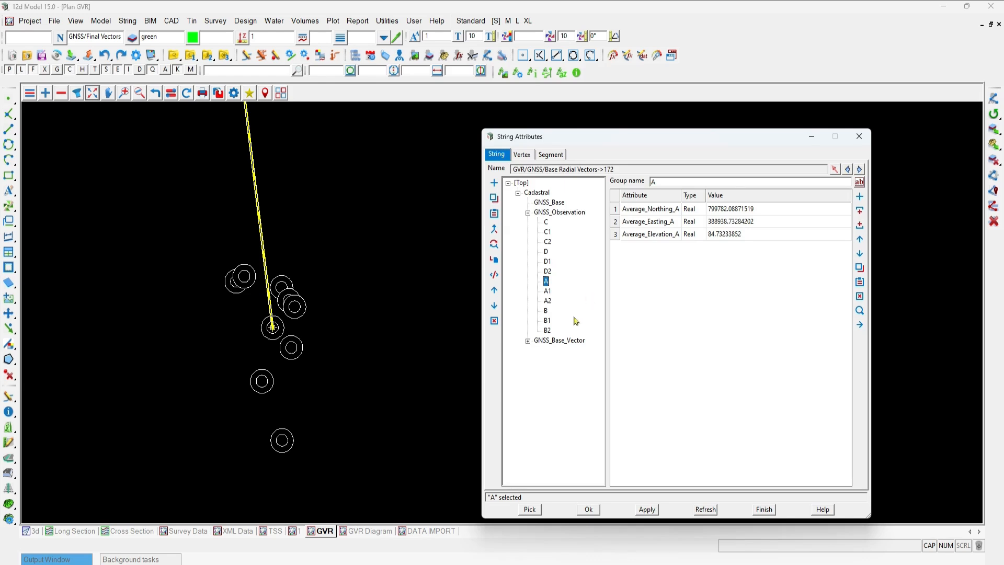
pyautogui.click(548, 330)
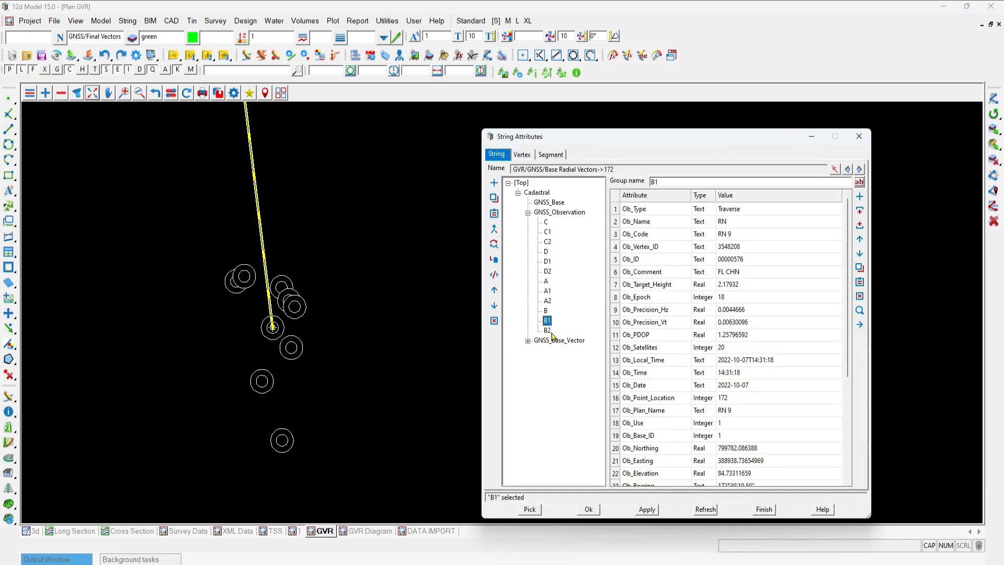
pyautogui.click(546, 311)
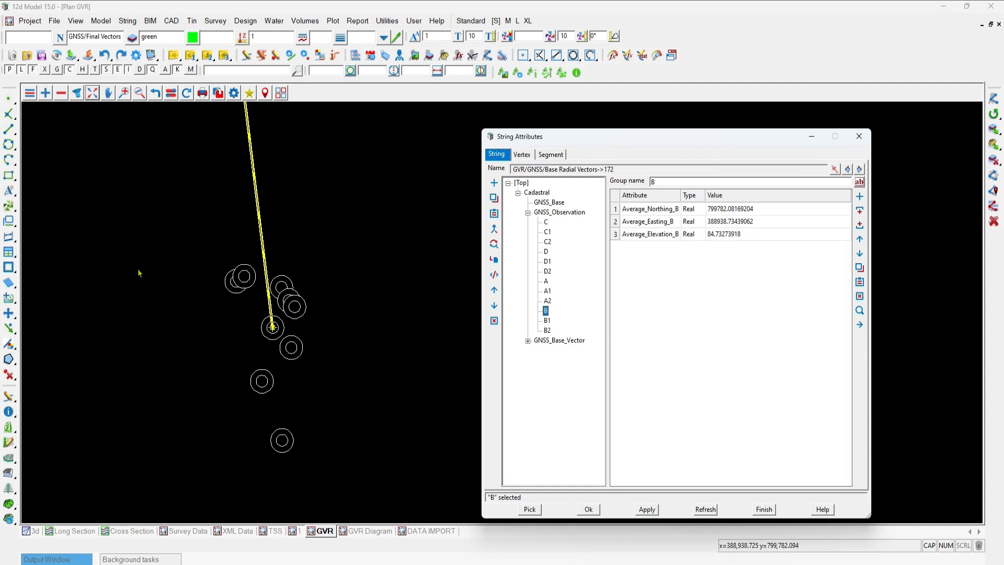
# Add the GVR/CAD symbol models to the GVR view and remove the GVR/GNSS Observation Points model from it
pyautogui.press('ctrl')
pyautogui.click(45, 93)
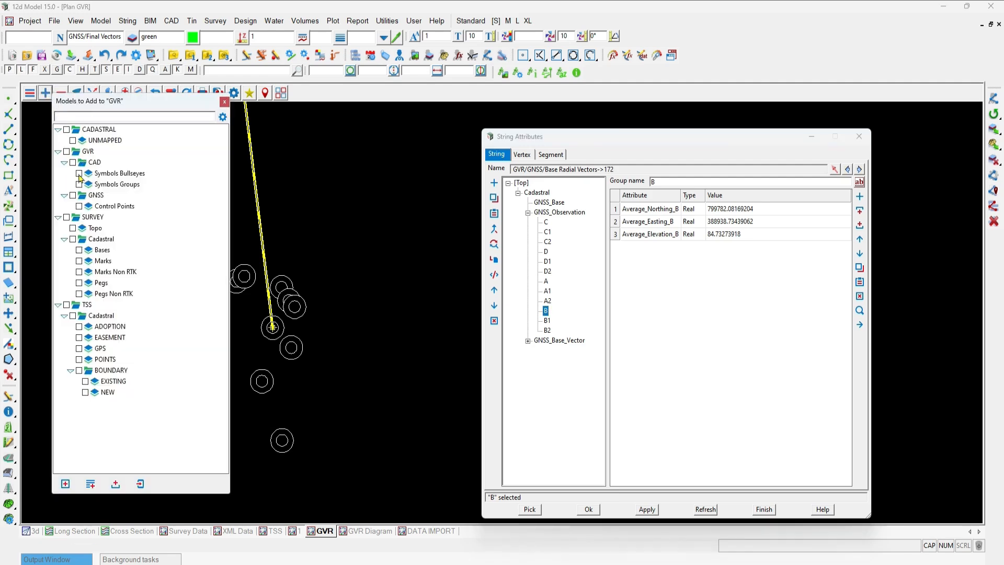
pyautogui.doubleClick(84, 163)
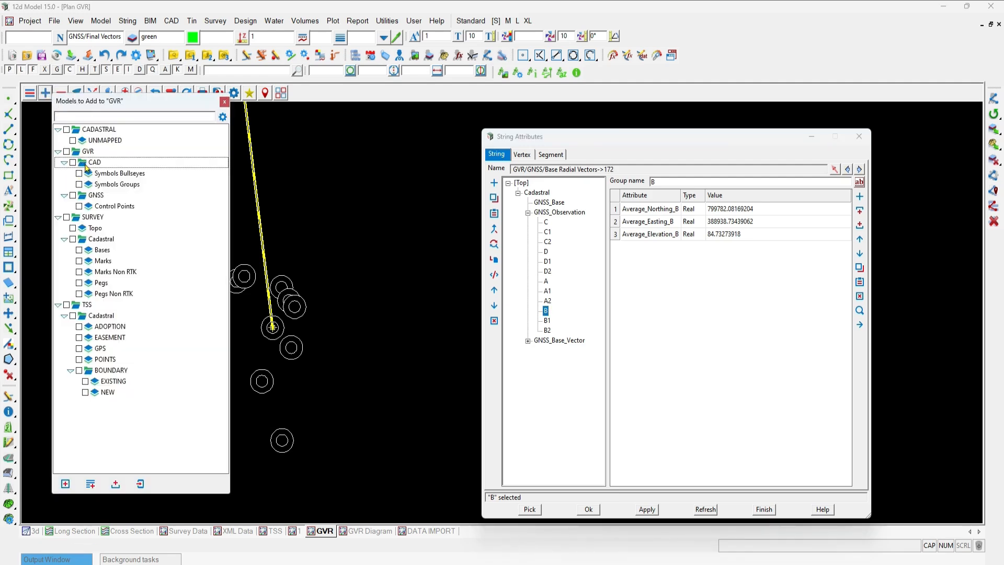
pyautogui.click(60, 95)
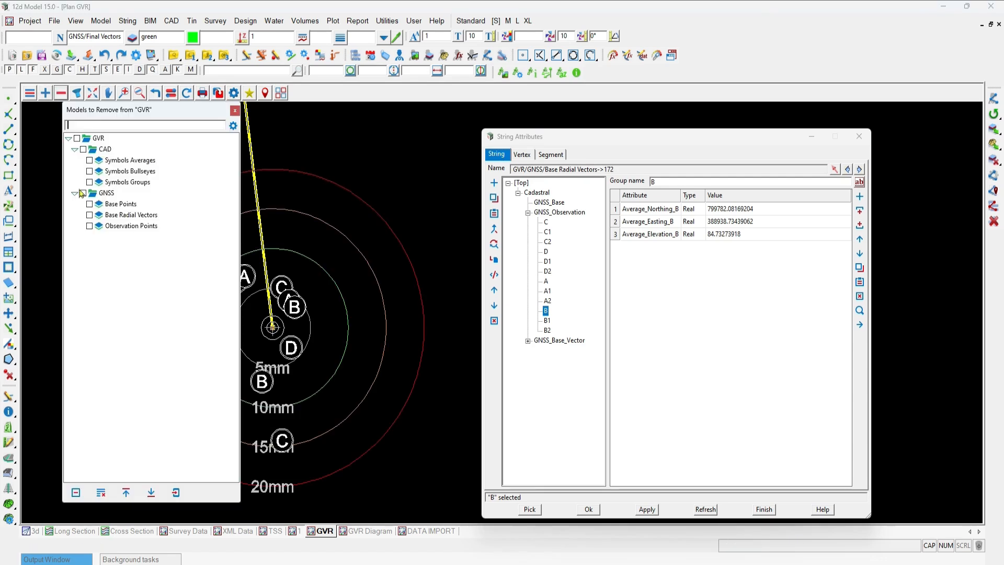
pyautogui.click(90, 226)
pyautogui.click(75, 493)
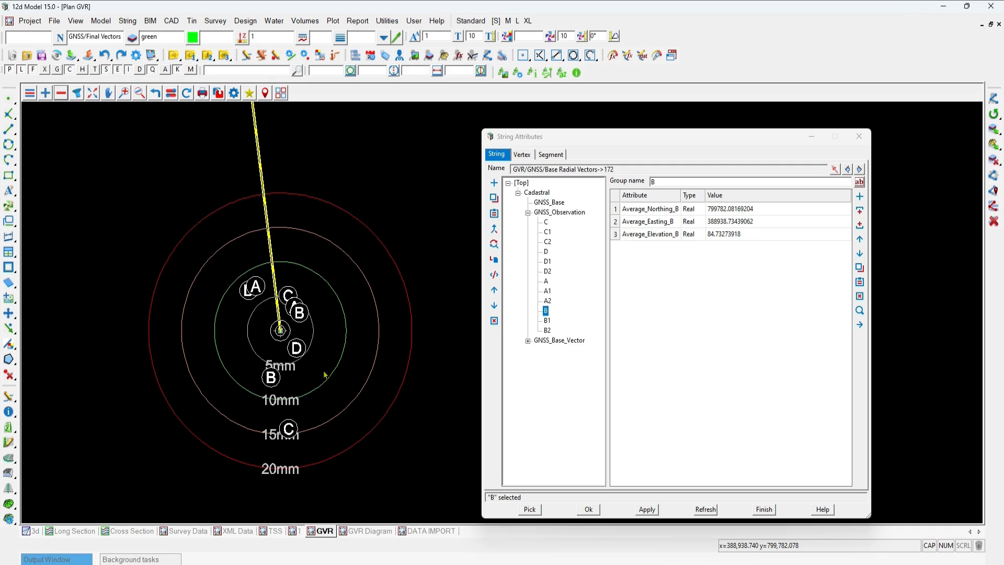
# Examine the GNSS_Base_Vector attributes of the RN 9 vector, including the final GVR_Vector group, and close the attributes form
pyautogui.click(528, 340)
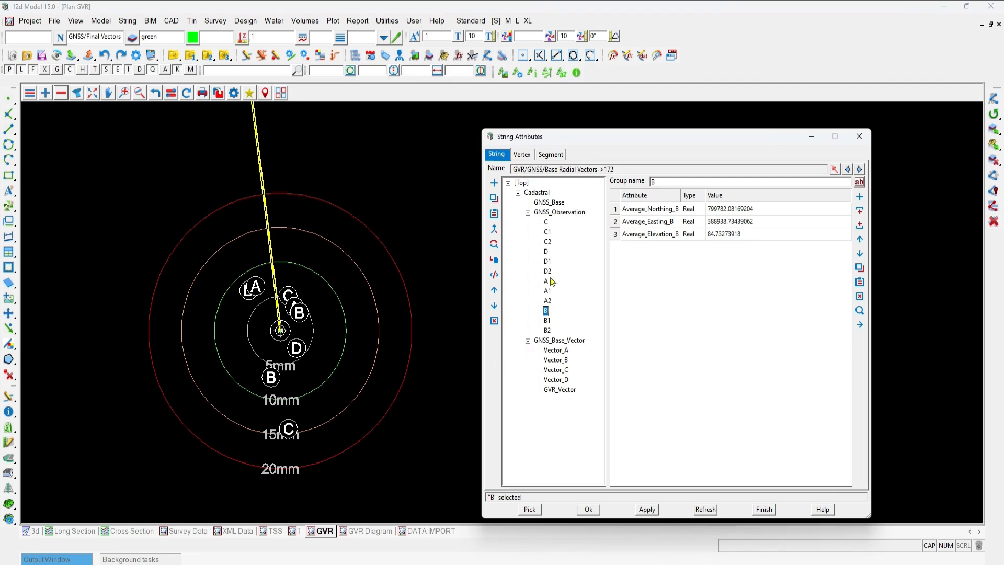
pyautogui.click(547, 314)
pyautogui.click(568, 356)
pyautogui.click(564, 393)
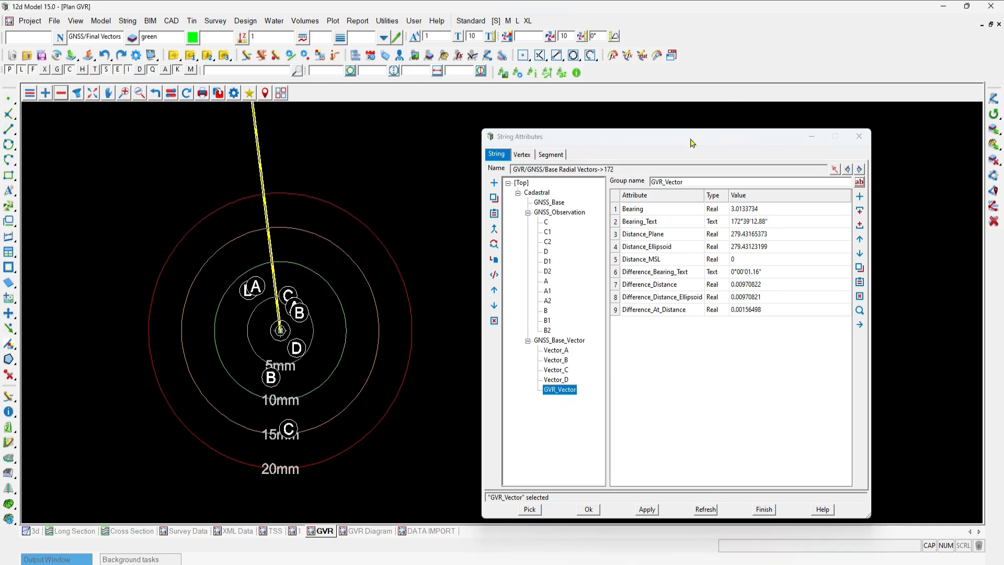
pyautogui.click(763, 510)
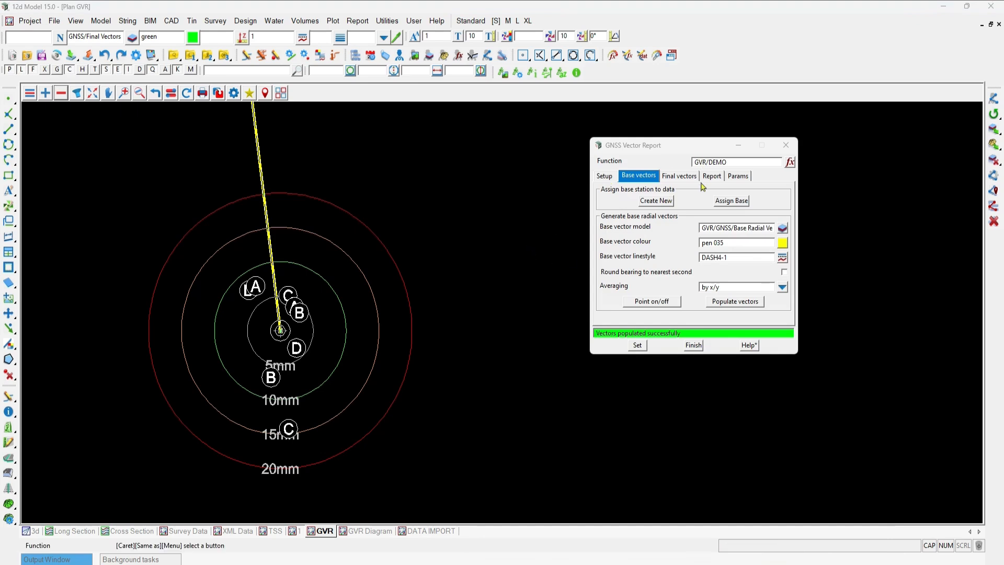
# Switch off the outlying C observation near the 15 mm ring and the B observation near the 10 mm ring at RN 9
pyautogui.click(651, 301)
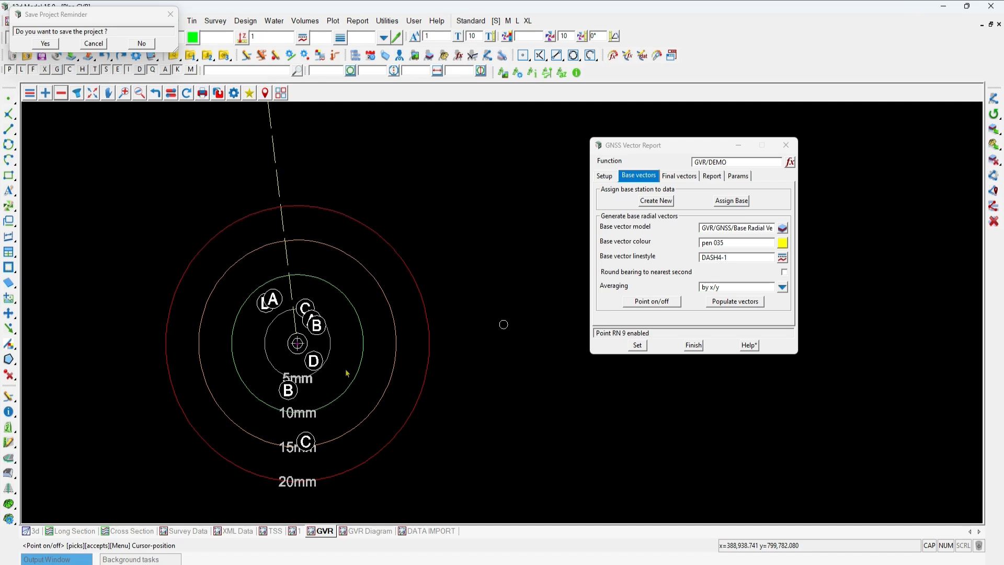
pyautogui.click(649, 302)
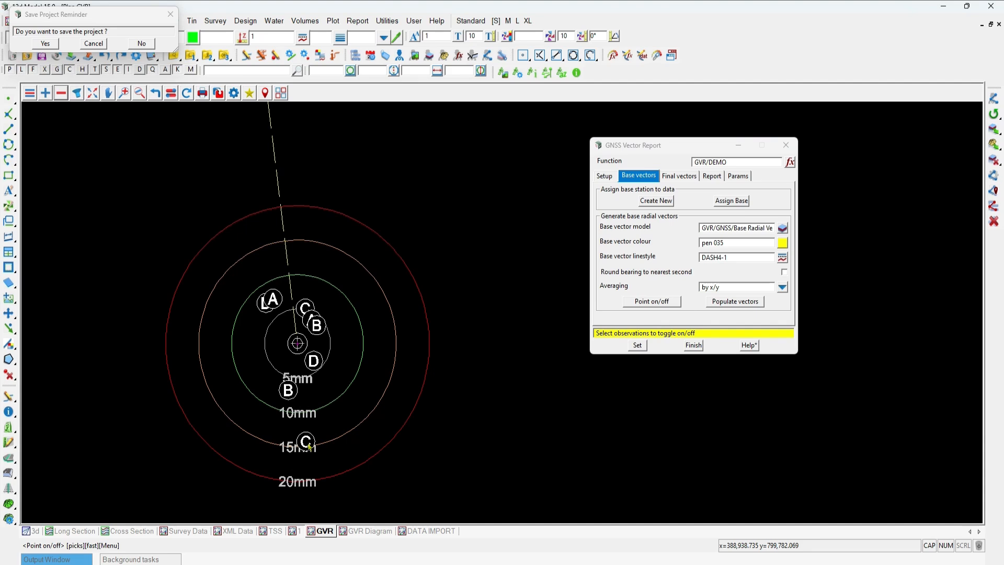
pyautogui.press('ctrl')
pyautogui.click(307, 444)
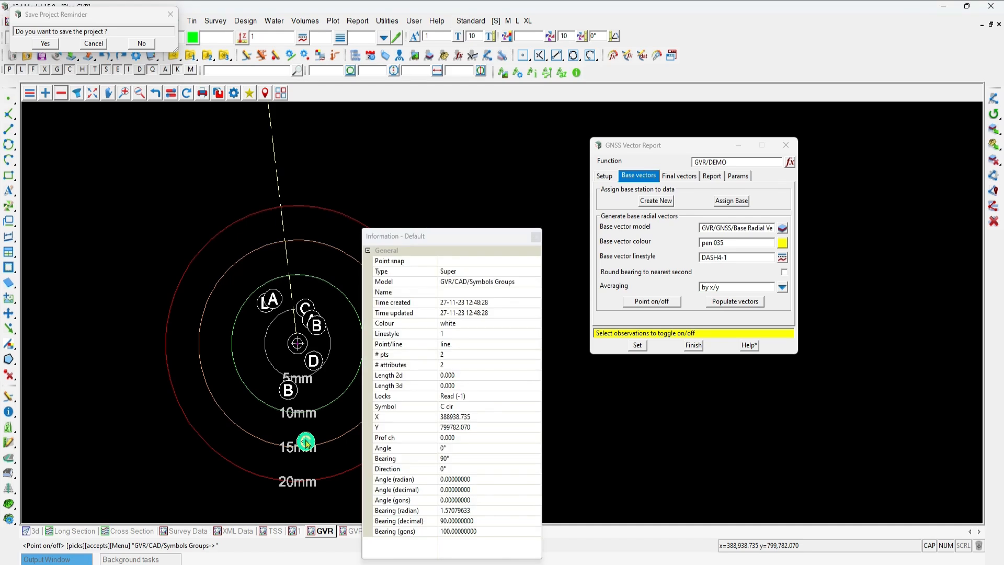
pyautogui.middleClick(307, 444)
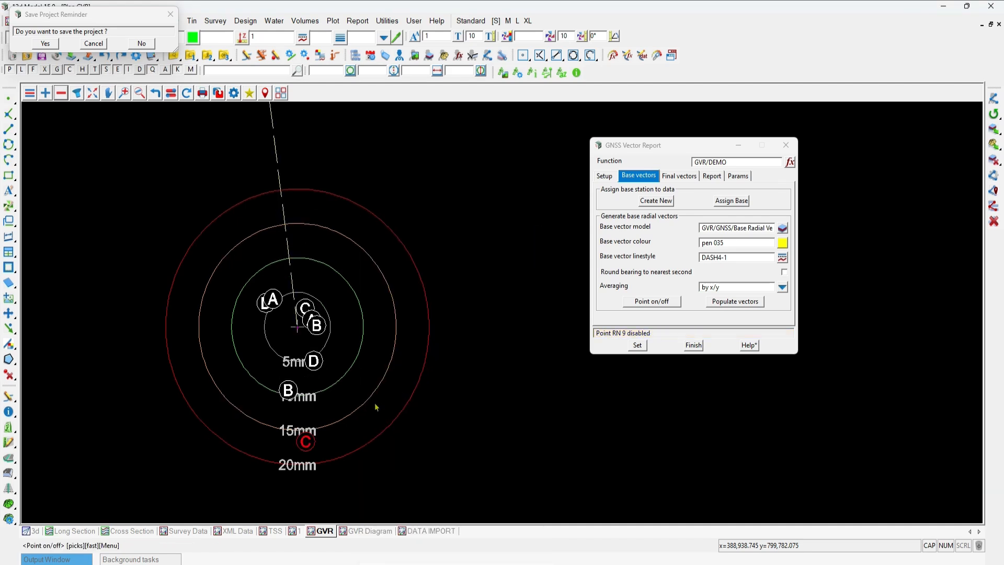
pyautogui.click(292, 390)
pyautogui.middleClick(292, 390)
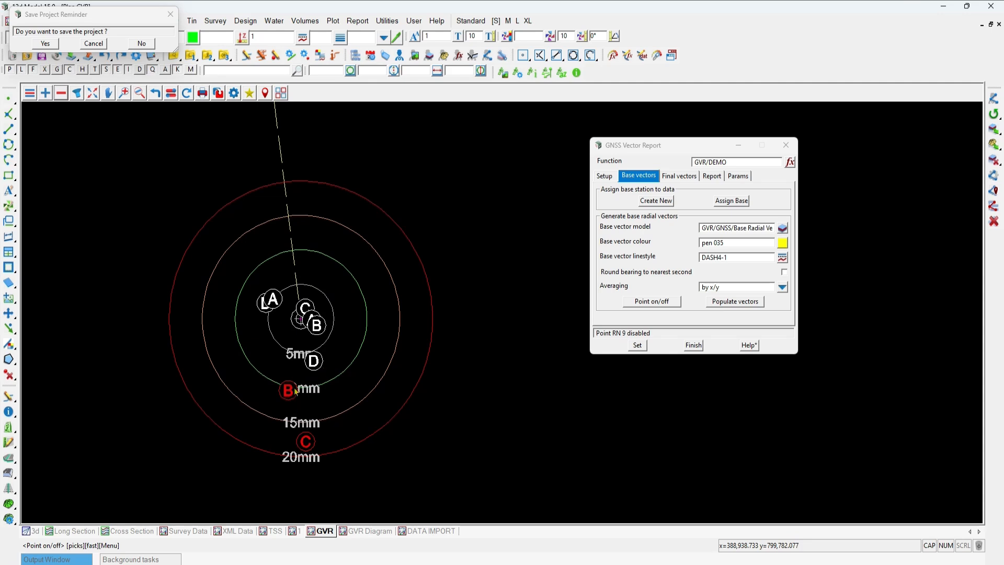
# Switch the disabled B and C observations at RN 9 back on
pyautogui.press('ctrl')
pyautogui.click(639, 306)
pyautogui.click(283, 393)
pyautogui.middleClick(283, 393)
pyautogui.click(306, 442)
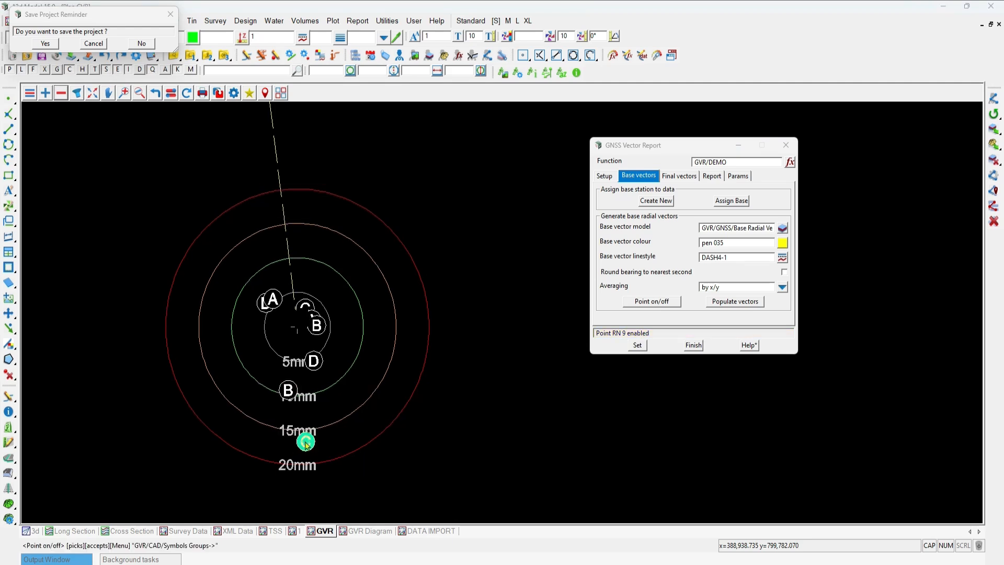
pyautogui.middleClick(306, 442)
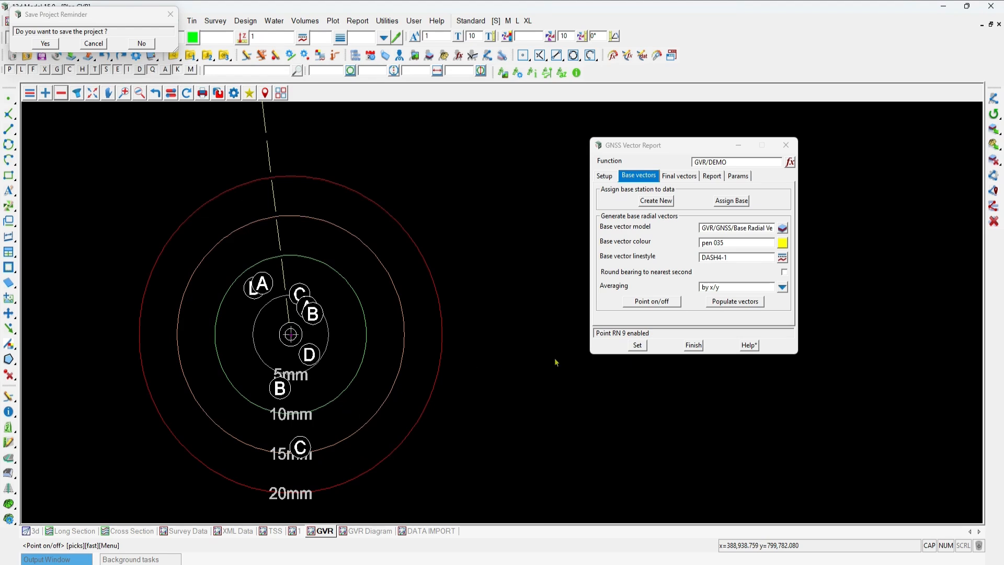
# Switch off the outlying B observation near the 10 mm ring and C observation near the 15 mm ring at RN 9, and save the project
pyautogui.click(651, 301)
pyautogui.click(282, 388)
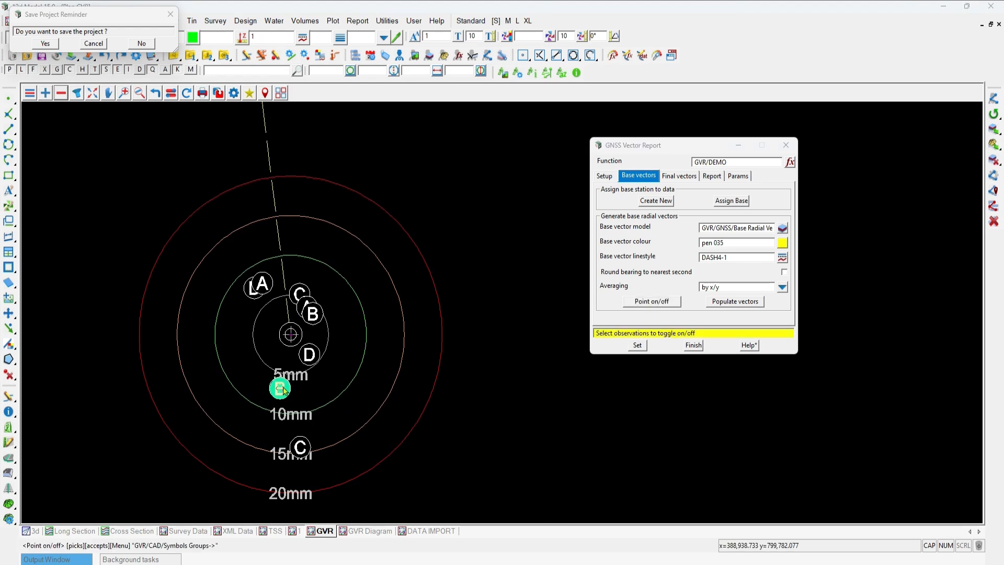
pyautogui.middleClick(301, 446)
pyautogui.click(301, 447)
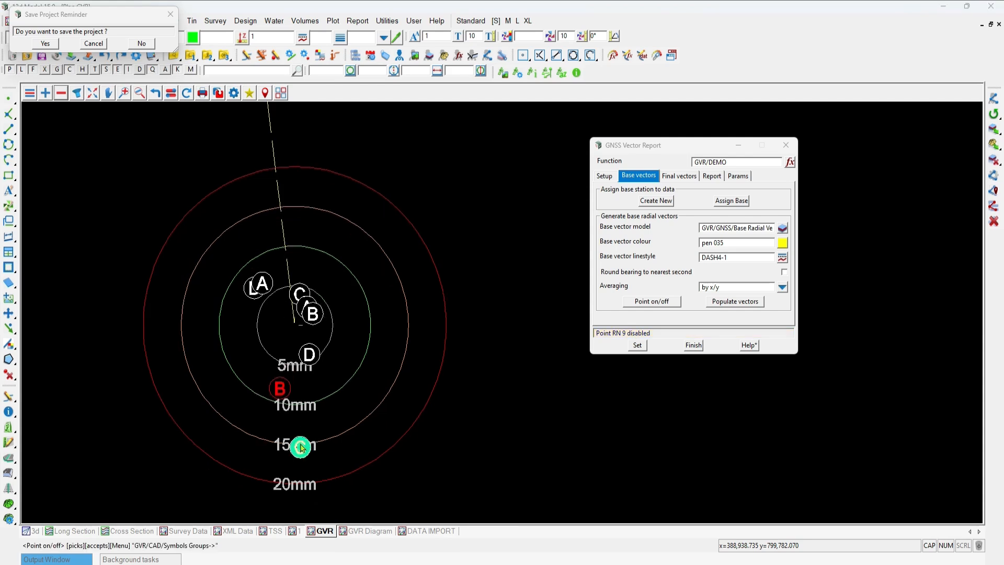
pyautogui.middleClick(301, 447)
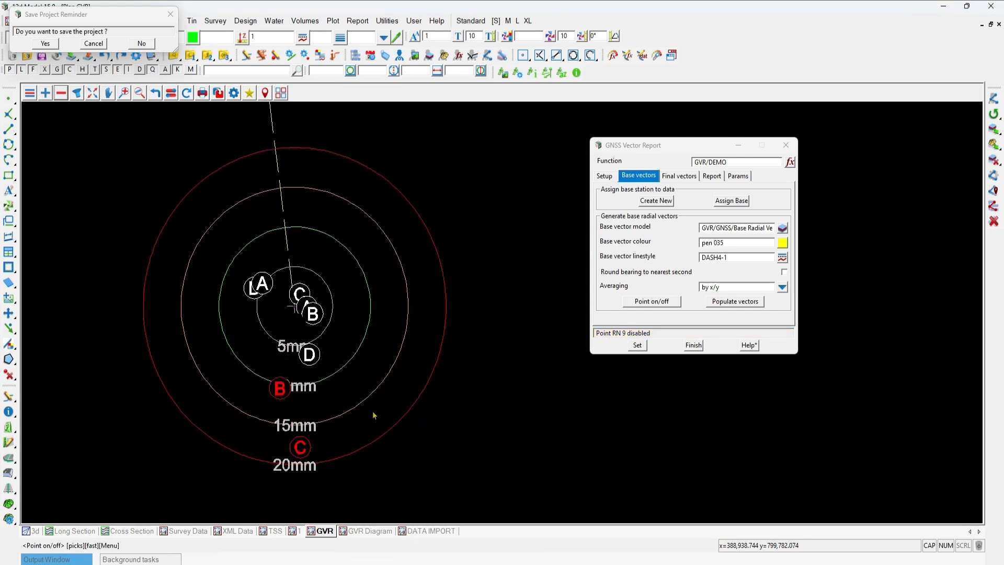
pyautogui.click(46, 44)
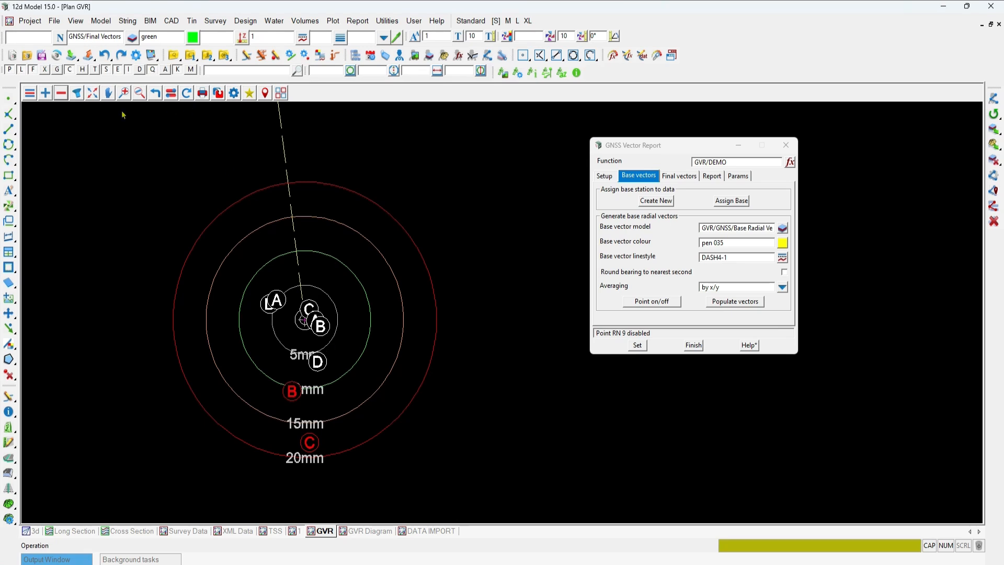
# Load and review the base stations attribute table with the full Date values readable, and close the table
pyautogui.click(92, 96)
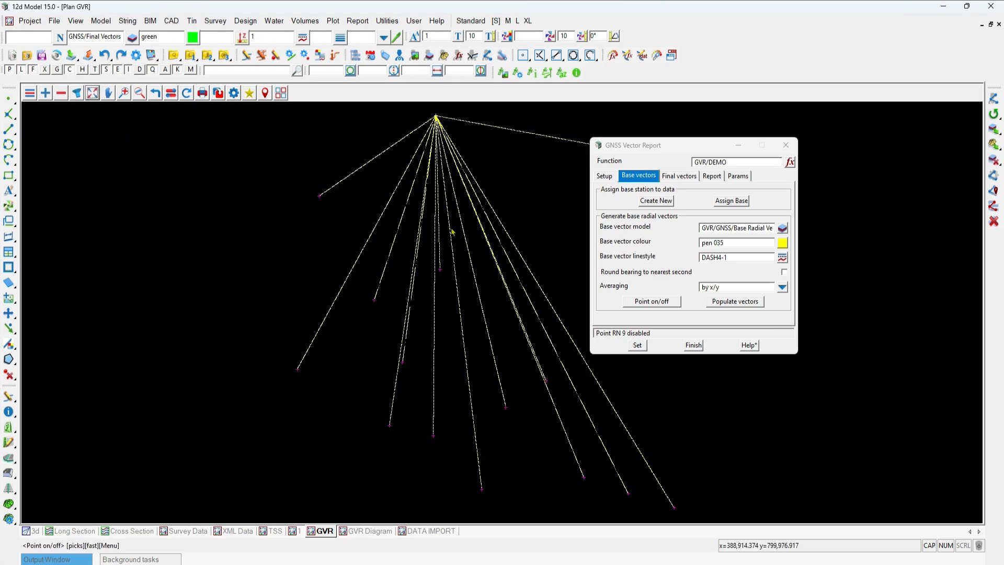
pyautogui.click(711, 177)
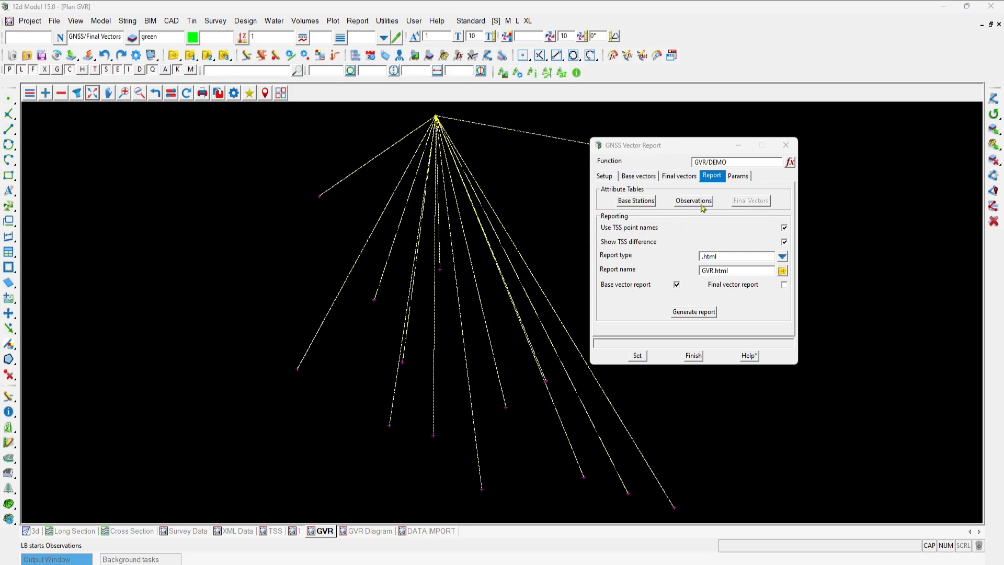
pyautogui.click(653, 202)
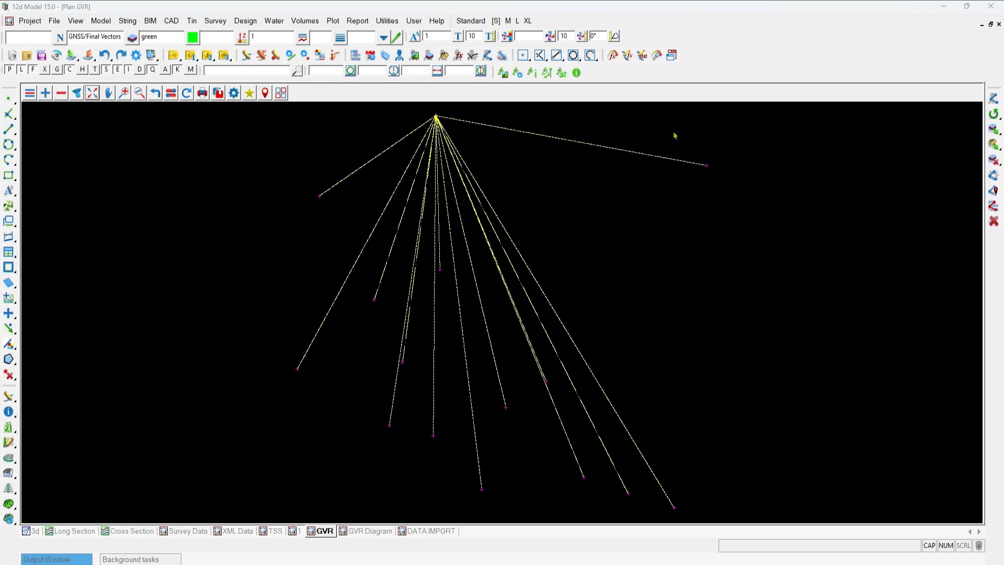
pyautogui.click(117, 398)
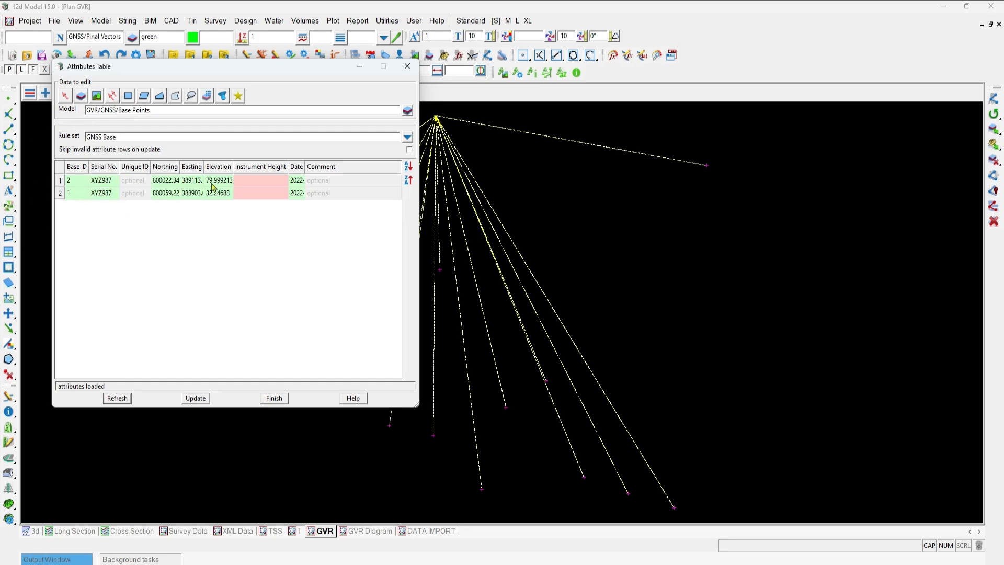
pyautogui.moveTo(304, 165); pyautogui.dragTo(353, 166)
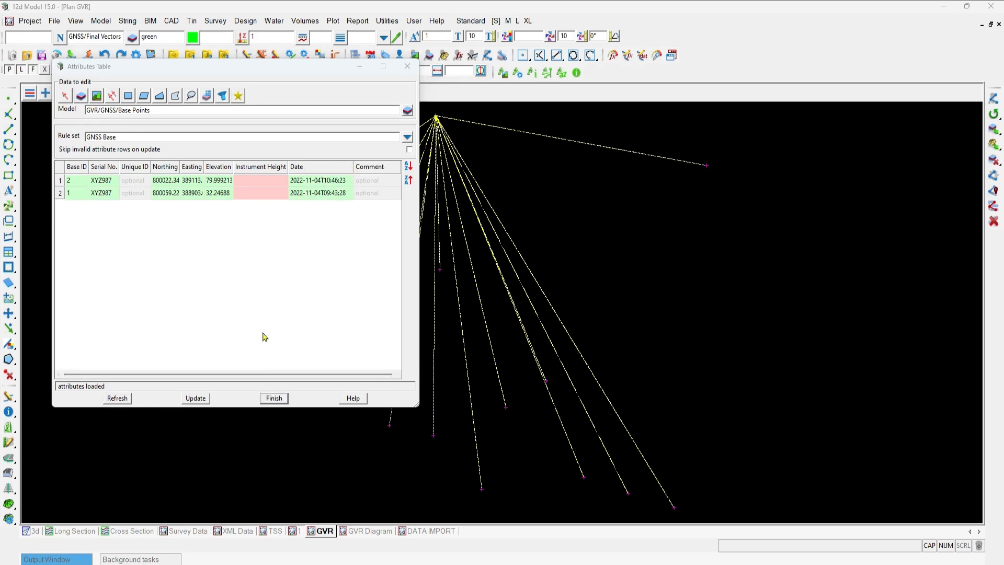
pyautogui.click(273, 398)
# Load the observations attribute table for the GVR/GNSS/Observation Points model and enlarge its window to show all columns
pyautogui.click(690, 201)
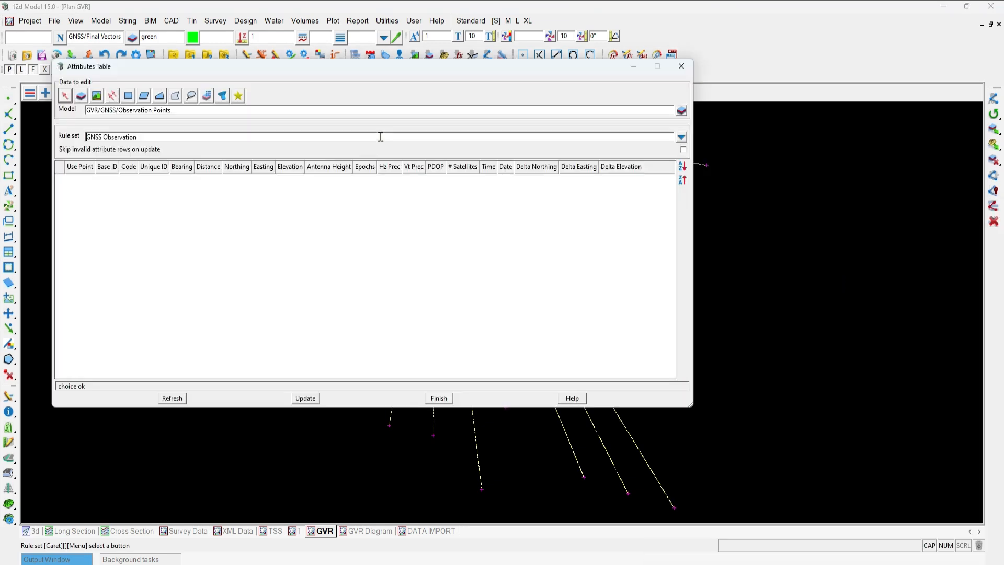
pyautogui.click(169, 399)
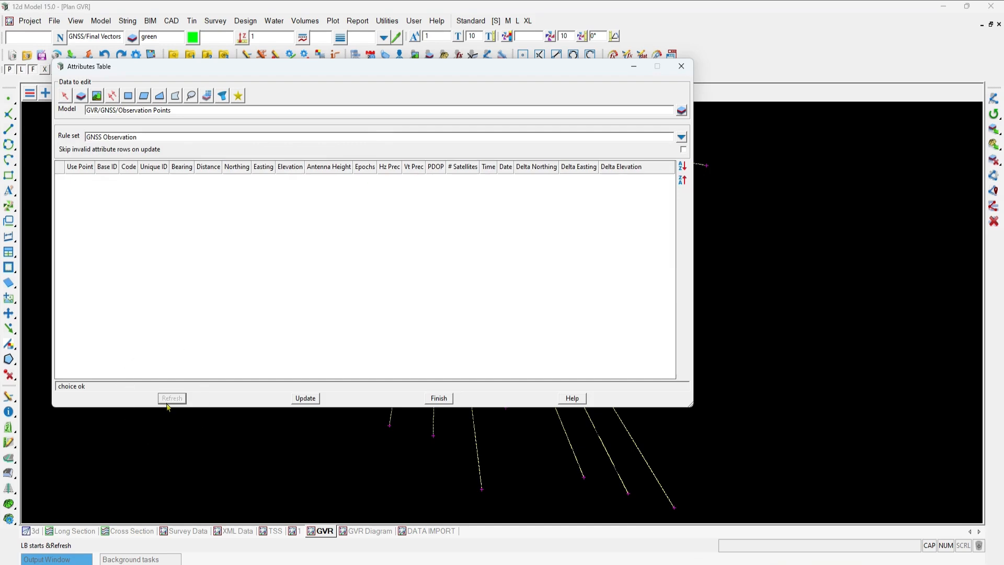
pyautogui.moveTo(692, 405); pyautogui.dragTo(932, 524)
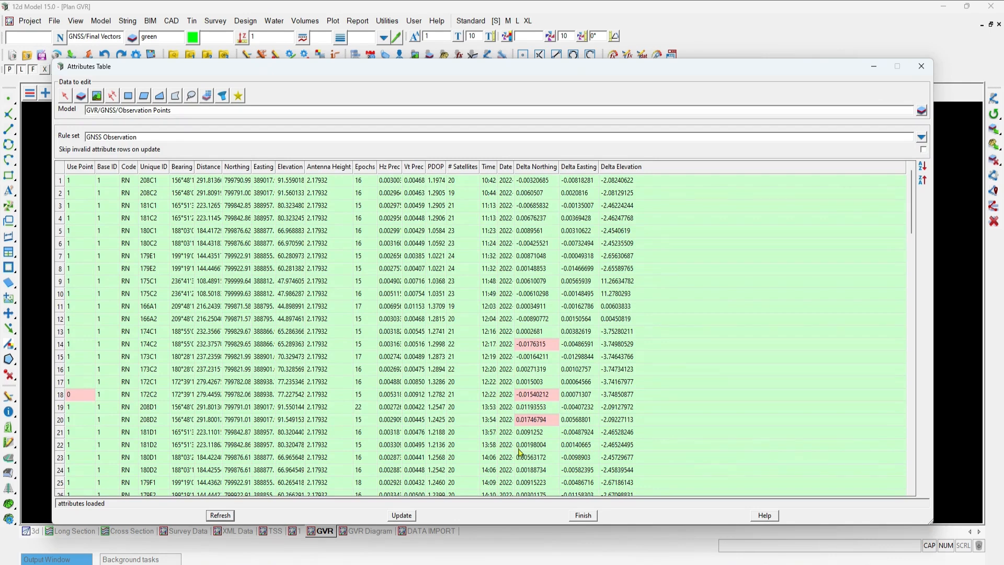
pyautogui.scroll(-1, 95, 195)
pyautogui.scroll(1, 109, 178)
pyautogui.press('ctrl')
pyautogui.press('ctrl')
pyautogui.press('ctrl')
# Examine the Use Point, precision, satellite and delta values across the observations table, and close the table
pyautogui.click(79, 308)
pyautogui.rightClick(89, 307)
pyautogui.click(138, 312)
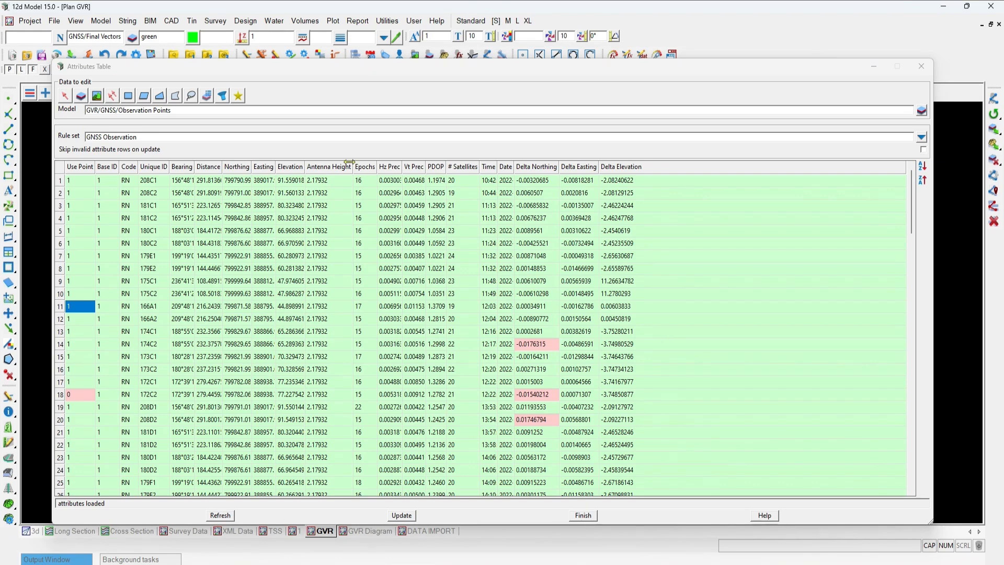
pyautogui.click(367, 174)
pyautogui.scroll(-3, 417, 416)
pyautogui.scroll(-4, 416, 416)
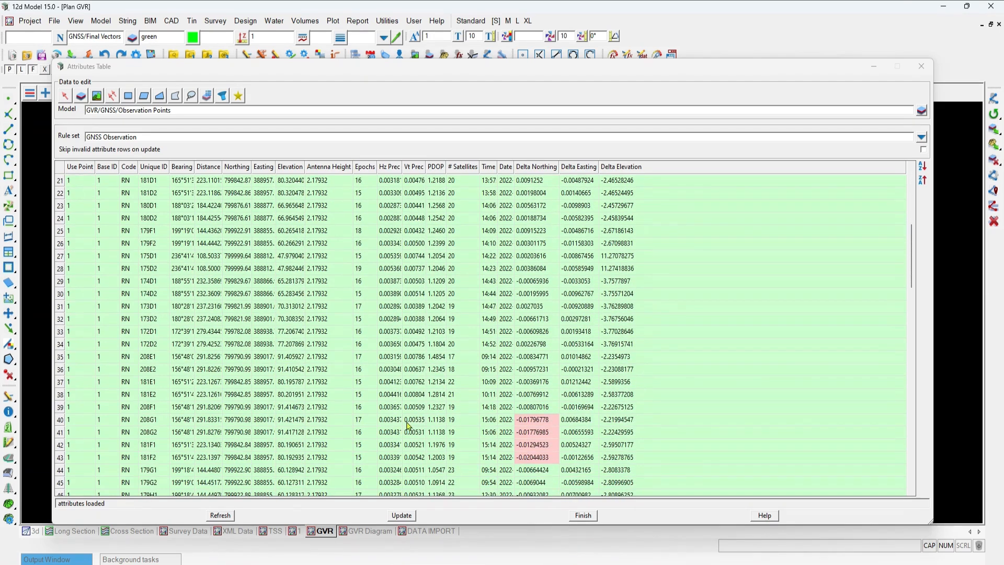
pyautogui.scroll(-2, 413, 423)
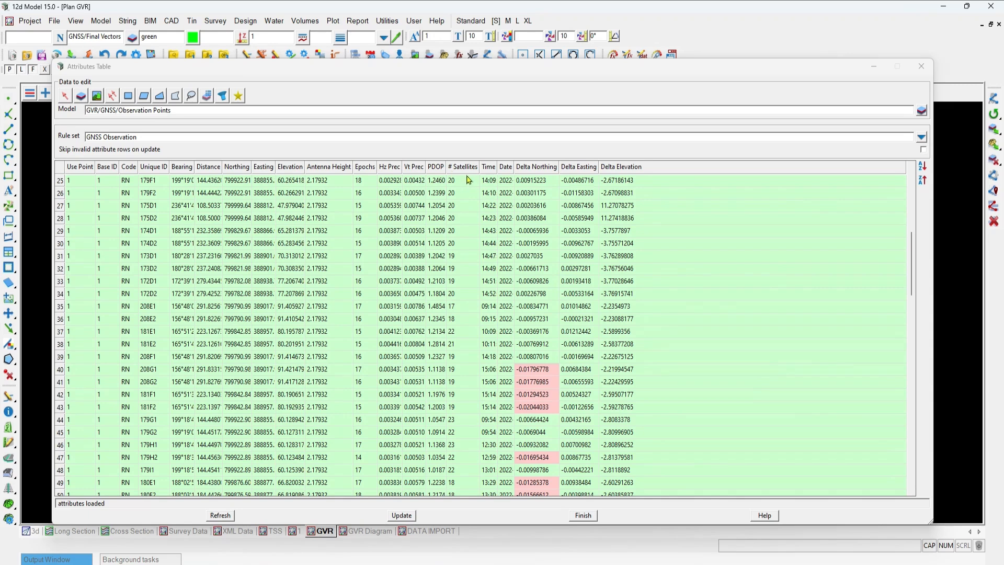
pyautogui.moveTo(911, 271); pyautogui.dragTo(914, 180)
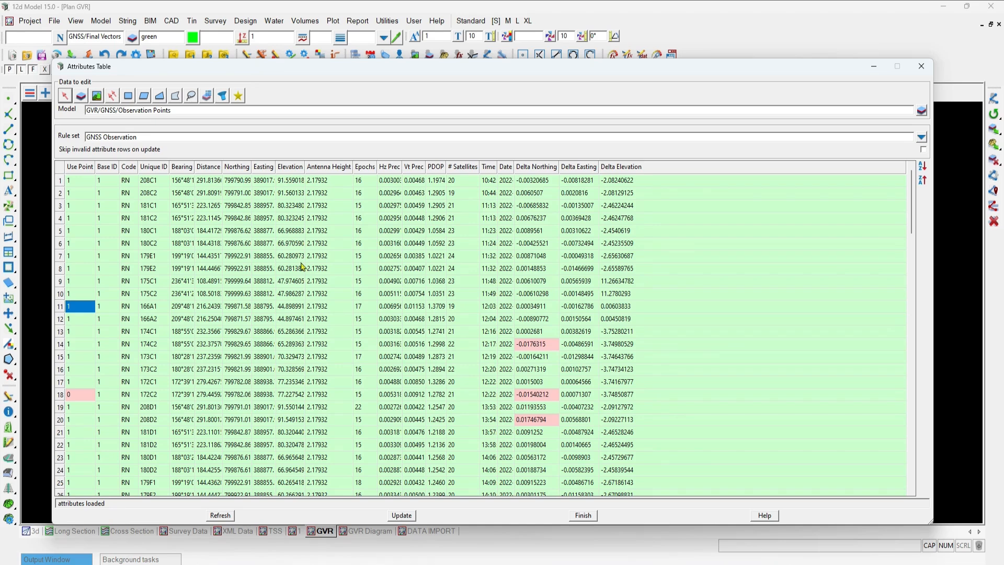
pyautogui.click(590, 518)
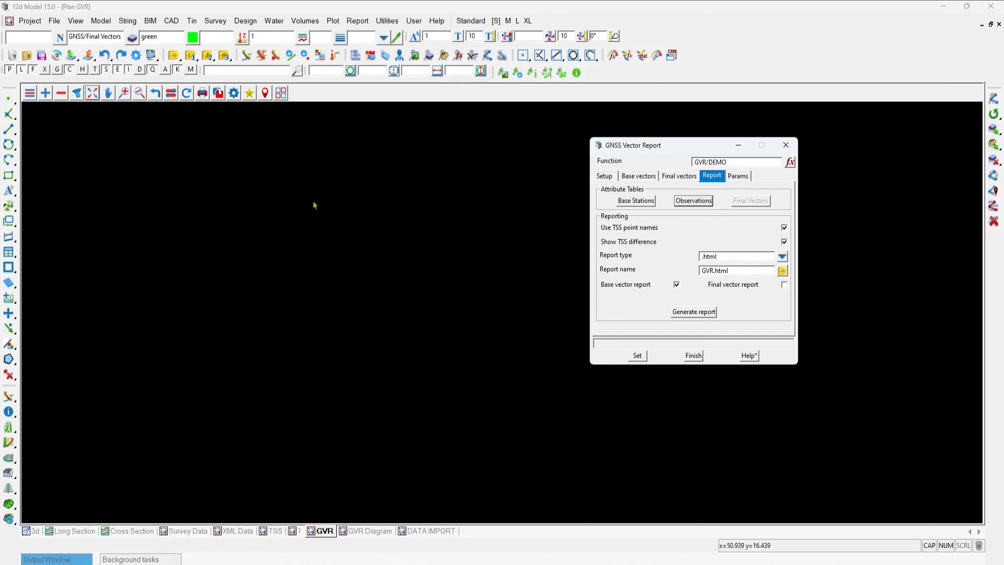
# Generate the base vector report as GVR.html and maximise the browser window showing it
pyautogui.click(93, 93)
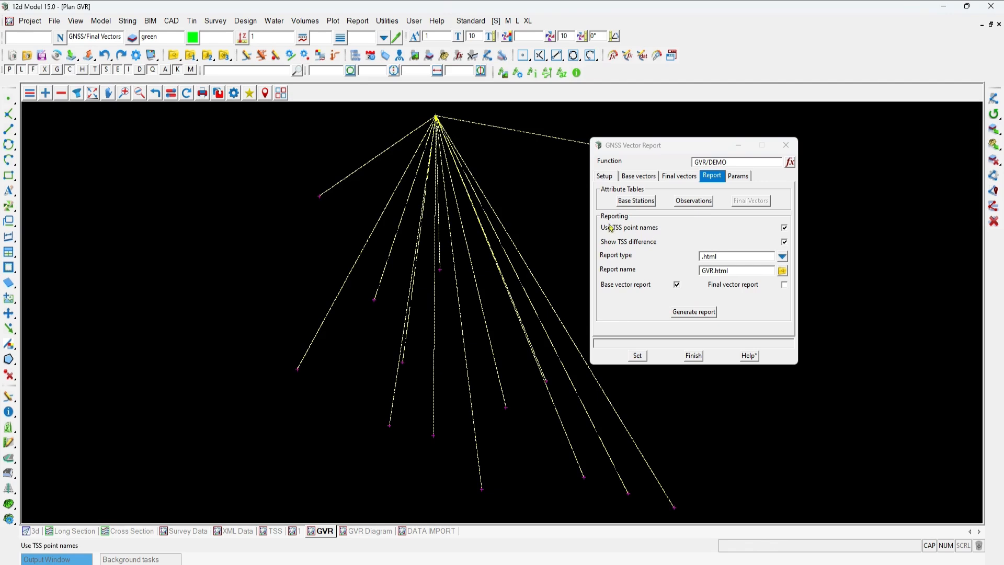
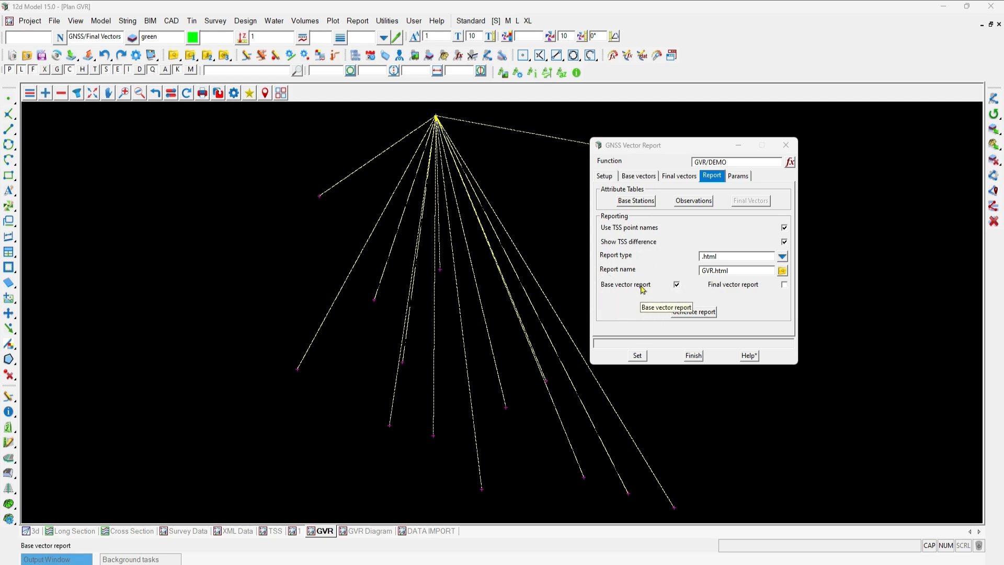
pyautogui.click(695, 315)
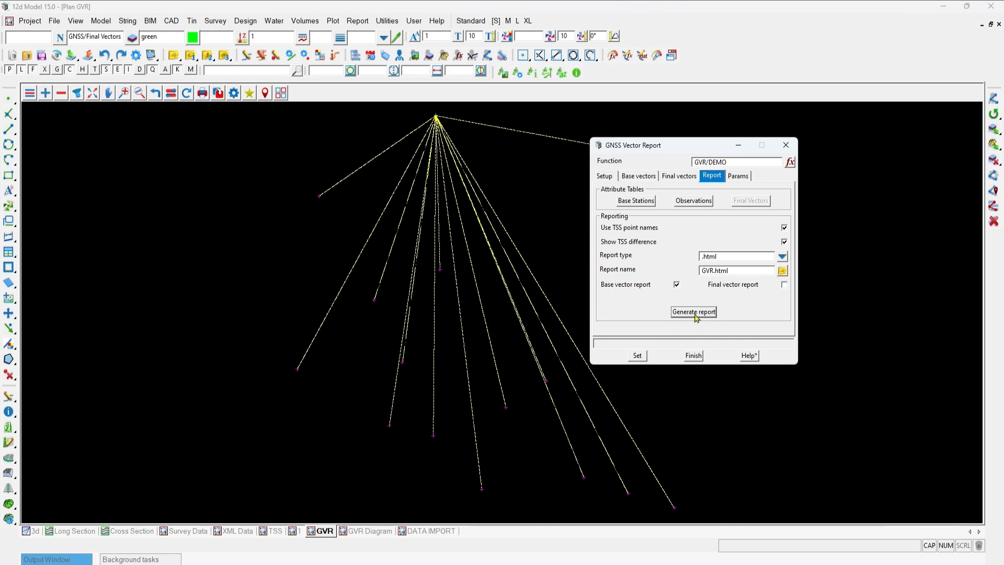
pyautogui.click(695, 312)
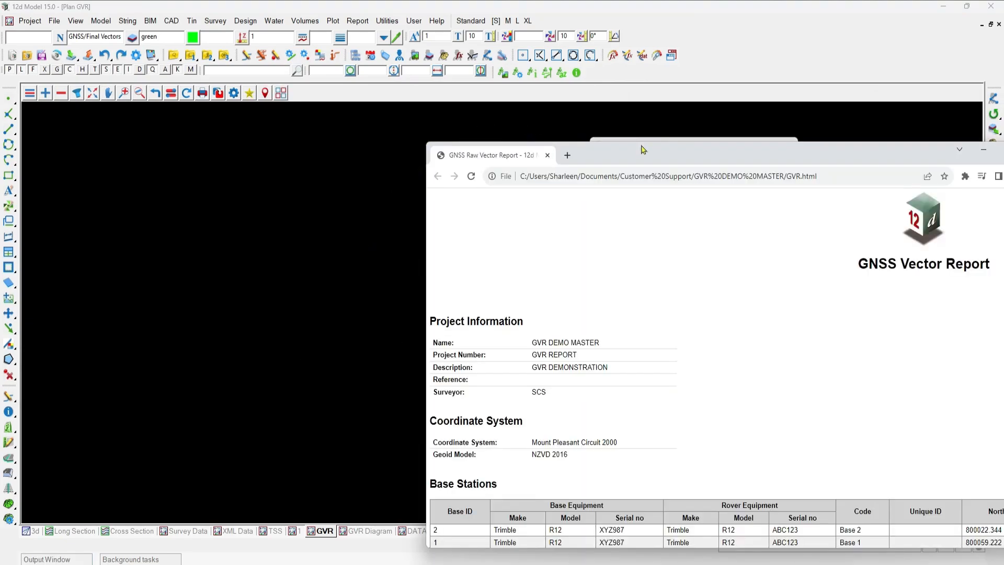
pyautogui.doubleClick(729, 156)
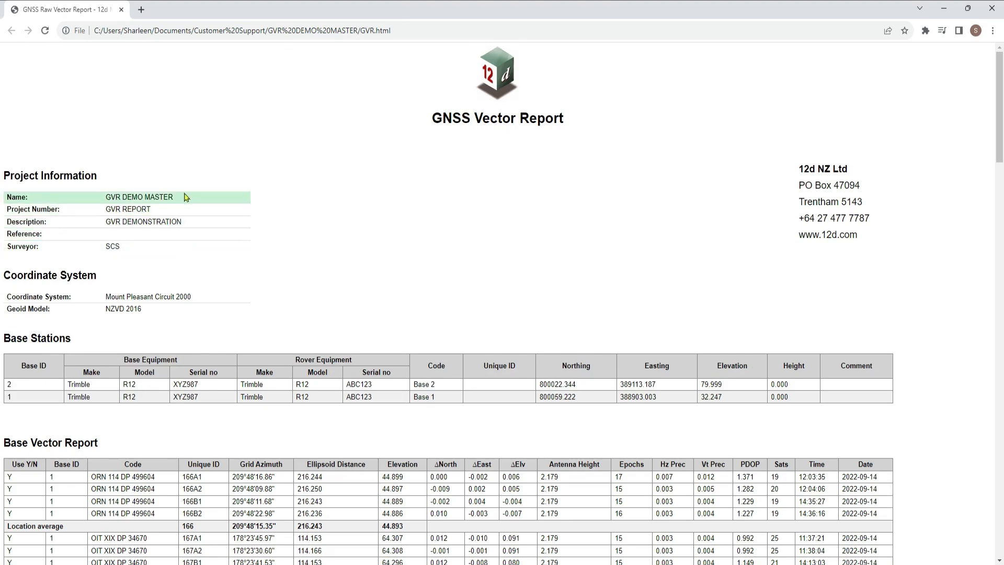
# Examine the report's project information, coordinate system and base stations, and the columns and location averages of the Base Vector Report
pyautogui.click(507, 97)
pyautogui.press('ctrl')
pyautogui.press('ctrl')
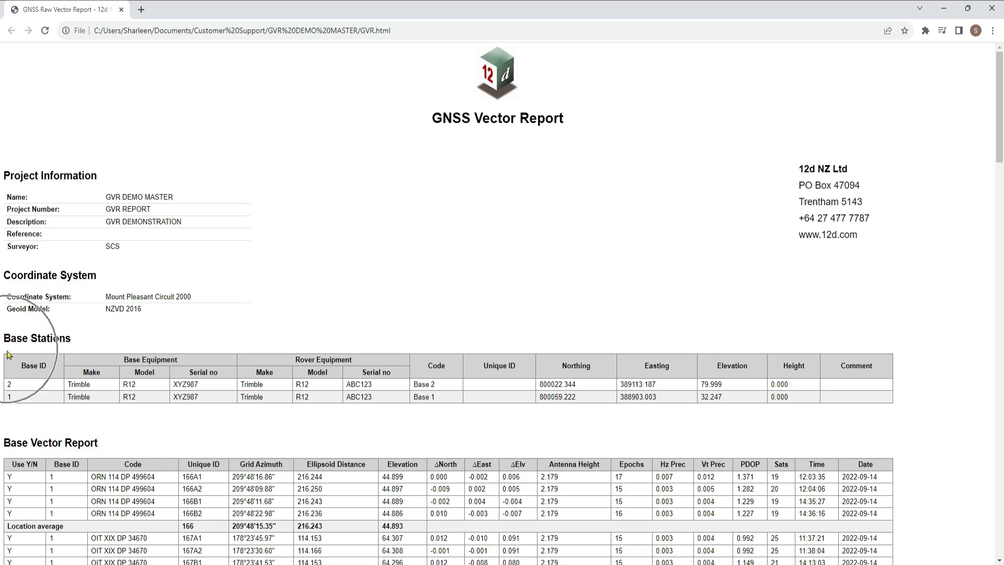
pyautogui.scroll(-1, 9, 356)
pyautogui.scroll(-3, 9, 356)
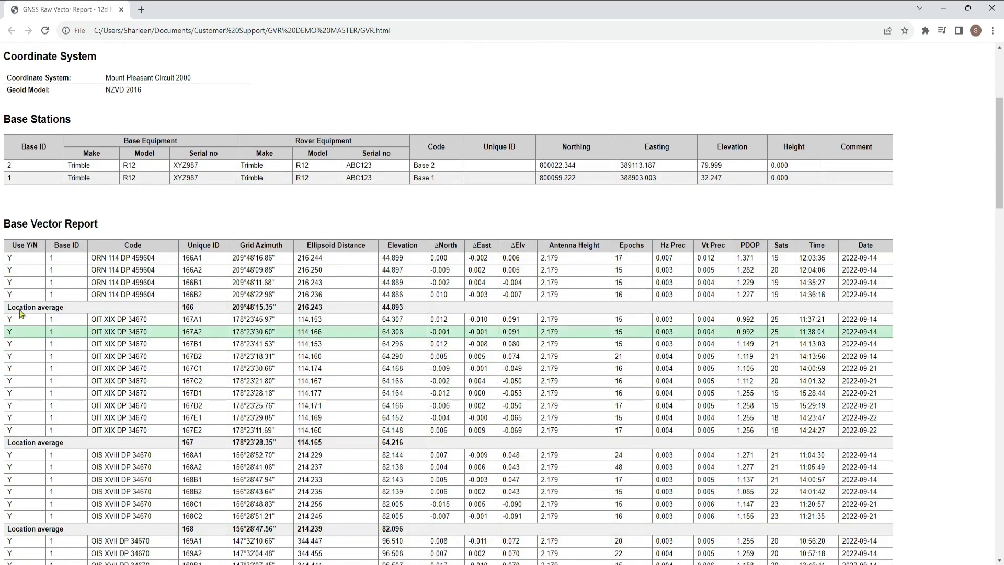
pyautogui.press('ctrl')
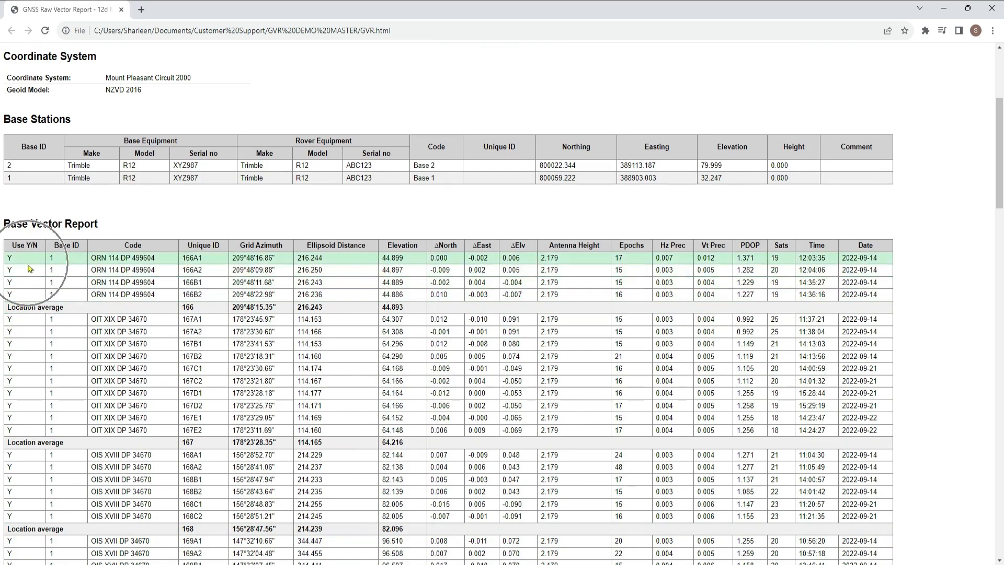
pyautogui.press('ctrl')
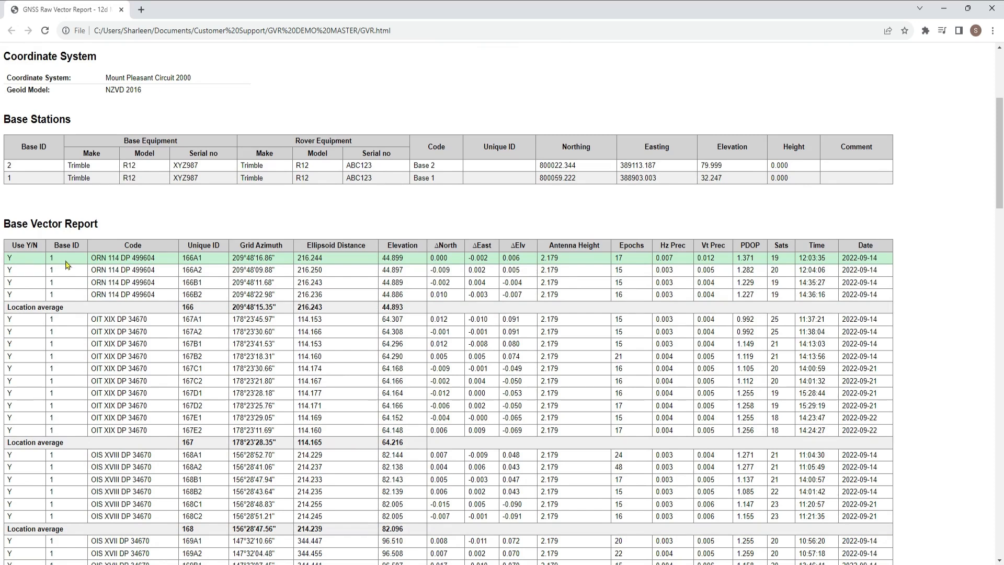
pyautogui.press('ctrl')
pyautogui.press('ctrl')
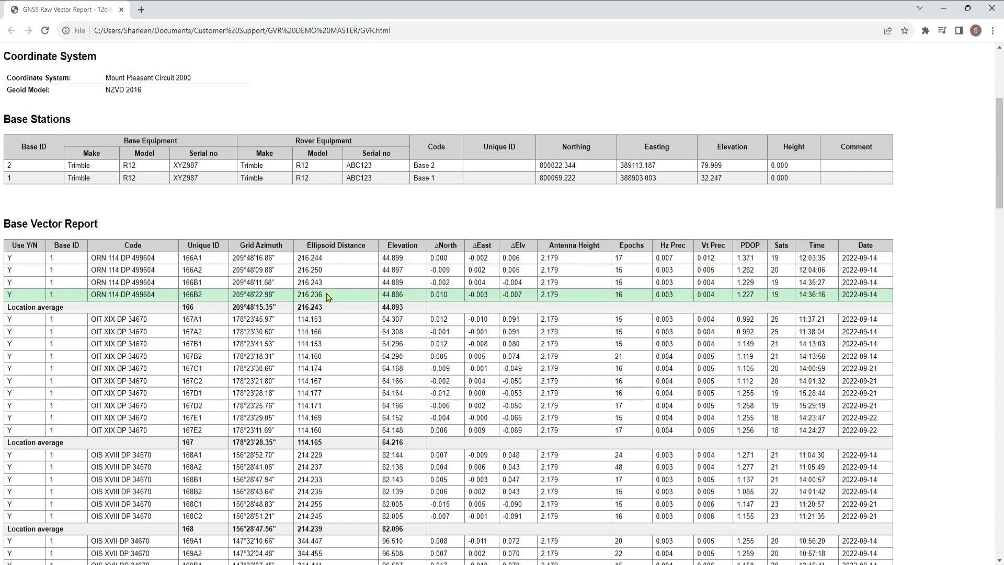
pyautogui.press('ctrl')
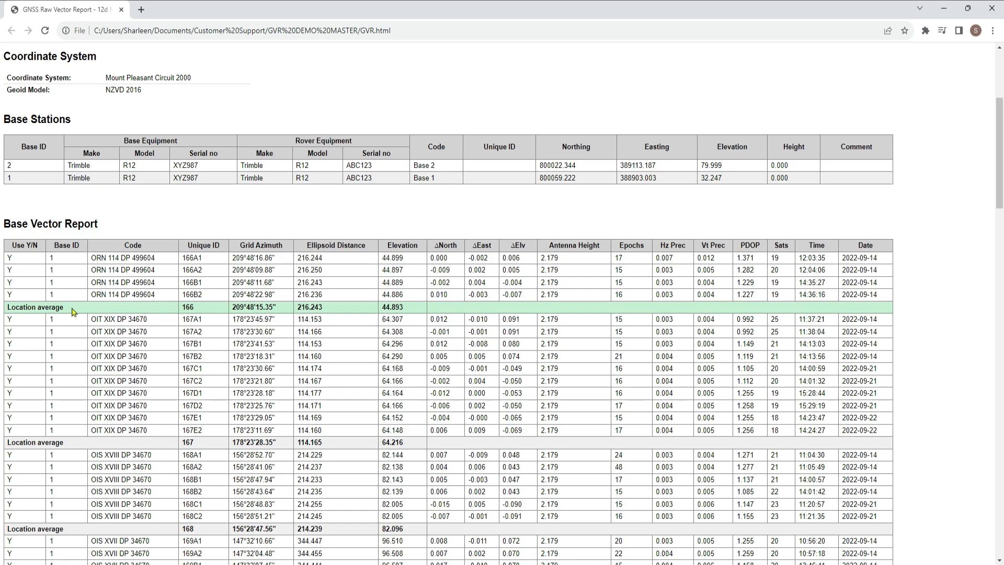
# Examine the RN 9 rows in the Base Vector Report, including unused observations 172B2 and 172C2, and the points listed after them
pyautogui.scroll(-8, 72, 312)
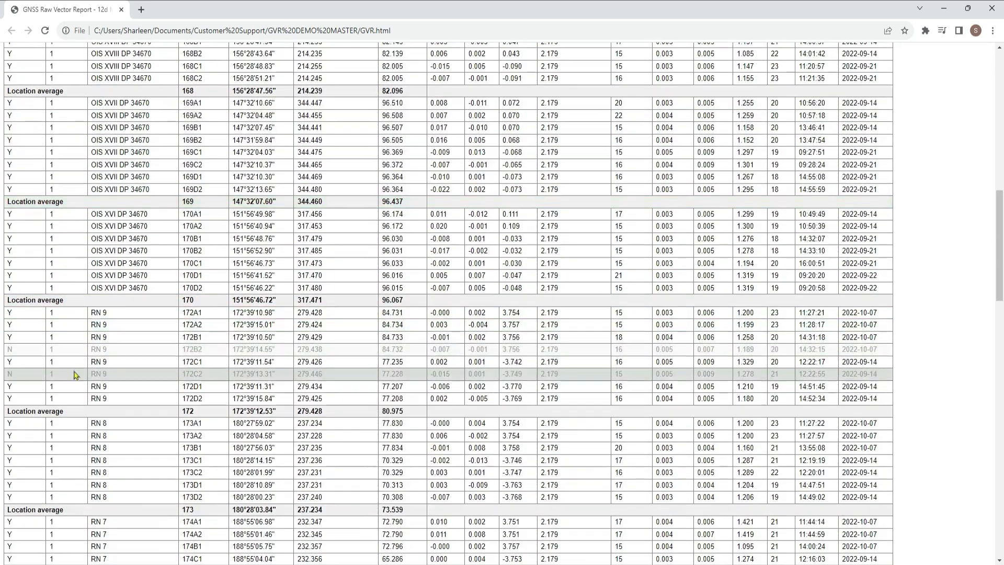
pyautogui.click(75, 395)
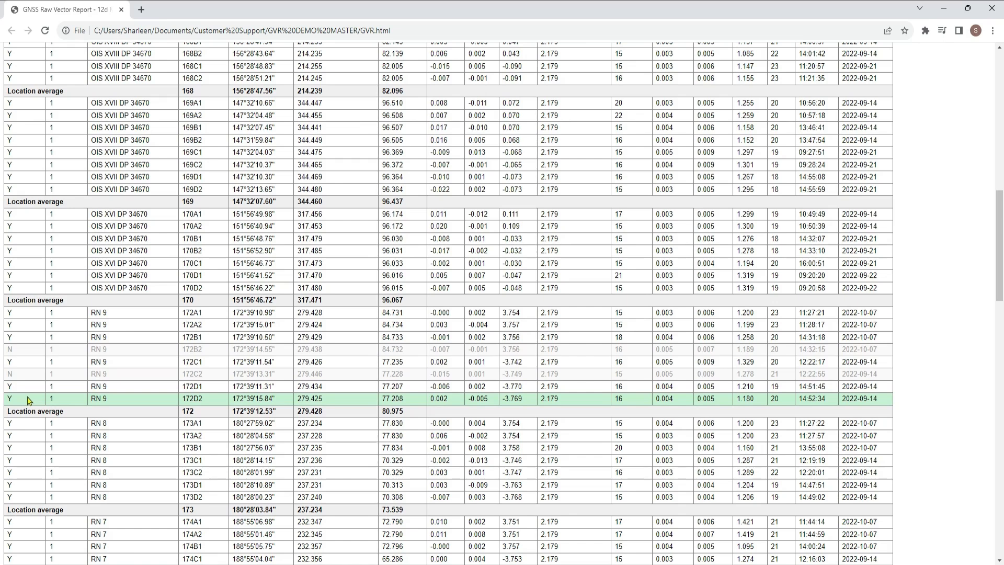
pyautogui.click(14, 357)
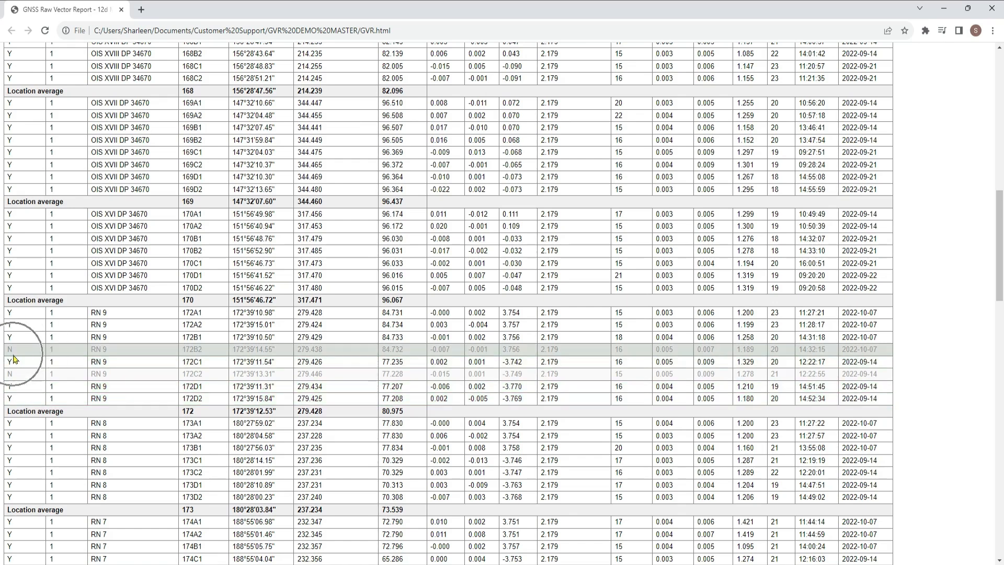
pyautogui.click(15, 374)
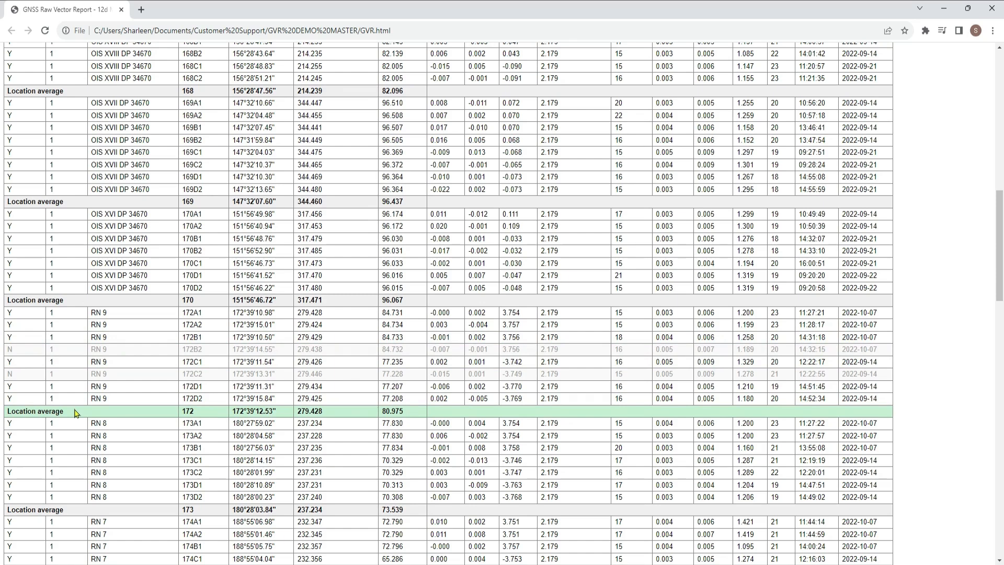
pyautogui.click(27, 377)
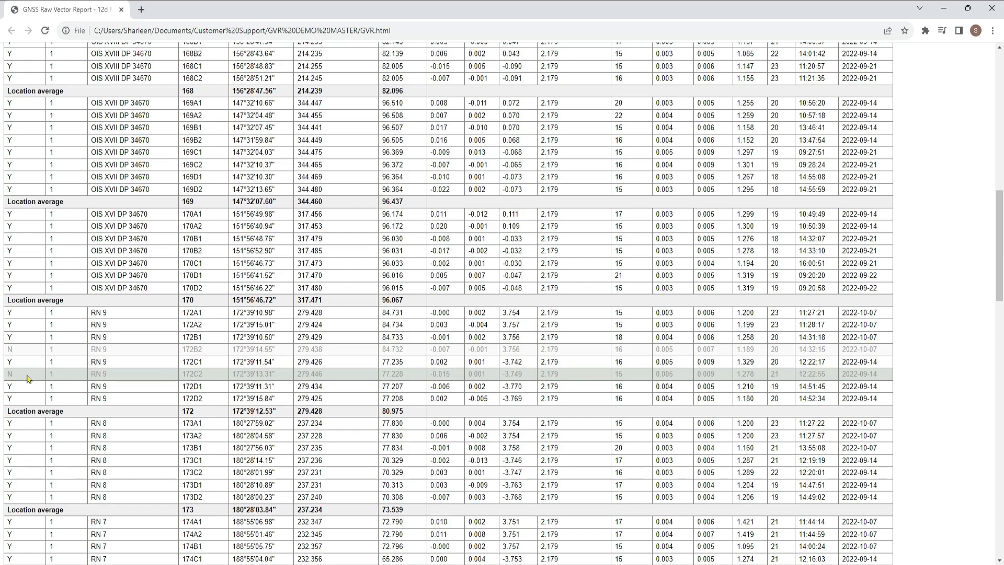
pyautogui.scroll(-1, 262, 370)
pyautogui.scroll(-6, 262, 370)
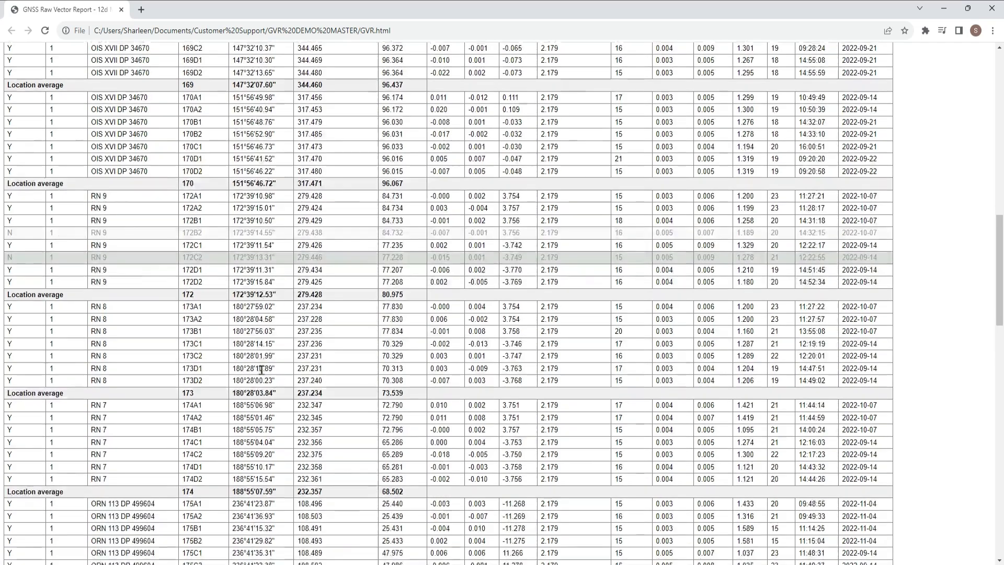
pyautogui.scroll(-7, 264, 351)
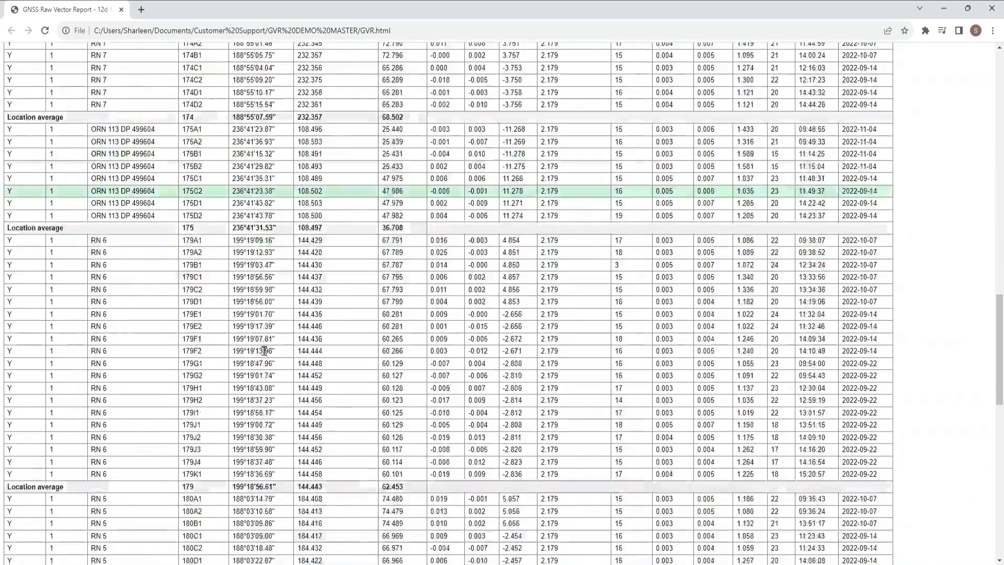
# Examine the remaining location averages in the Base Vector Report and the coordinates and TSS differences in the Coordinate Report
pyautogui.press('ctrl')
pyautogui.press('ctrl')
pyautogui.press('ctrl')
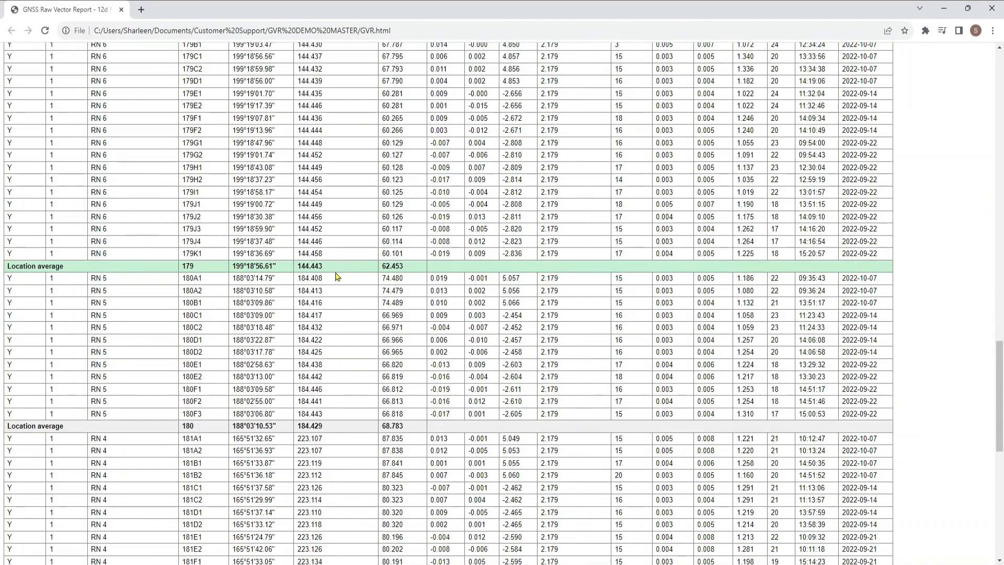
pyautogui.click(279, 269)
pyautogui.scroll(-10, 289, 268)
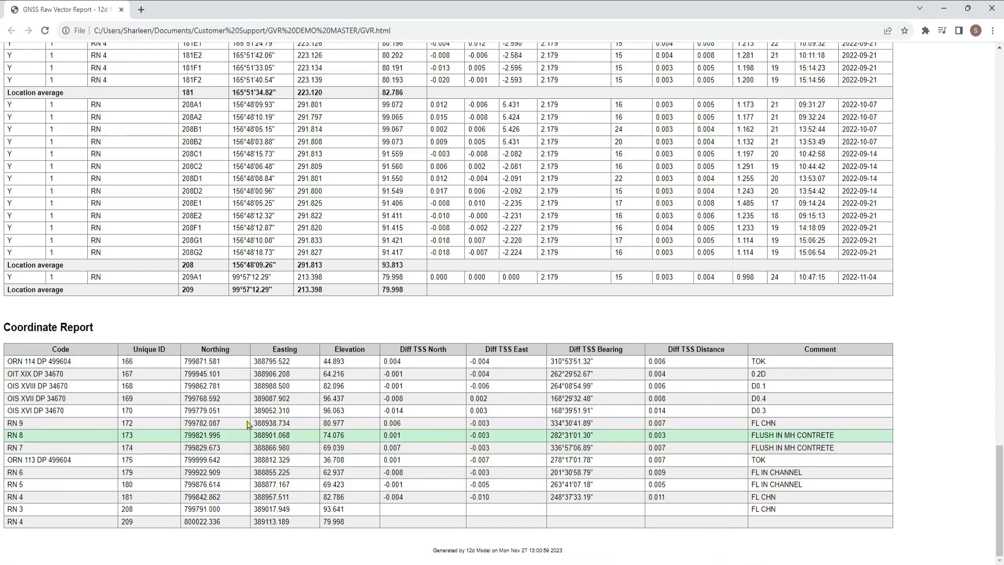
pyautogui.click(429, 407)
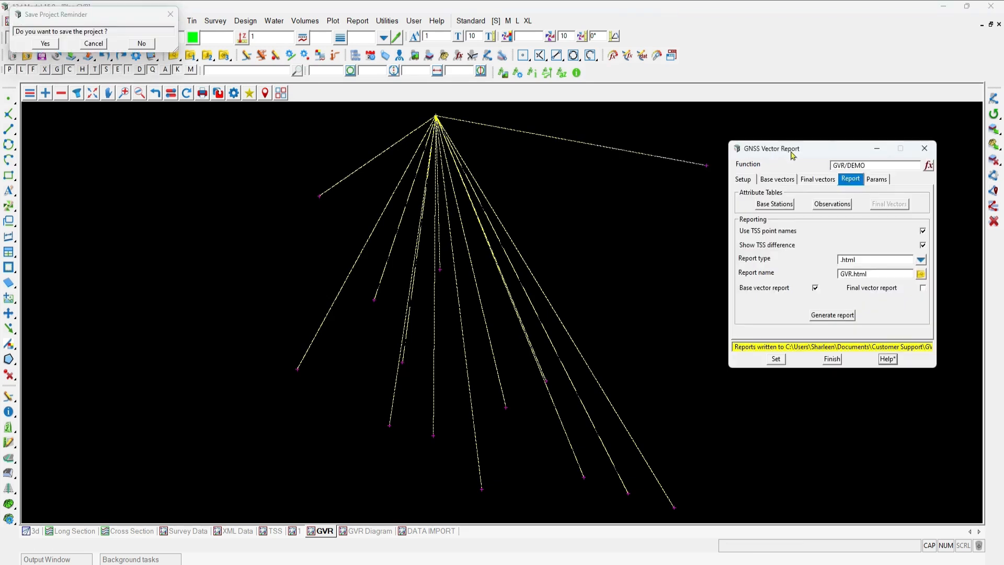
# Switch back to 12d Model, dismiss the save reminder and check which models are on the GVR plan view
pyautogui.click(170, 14)
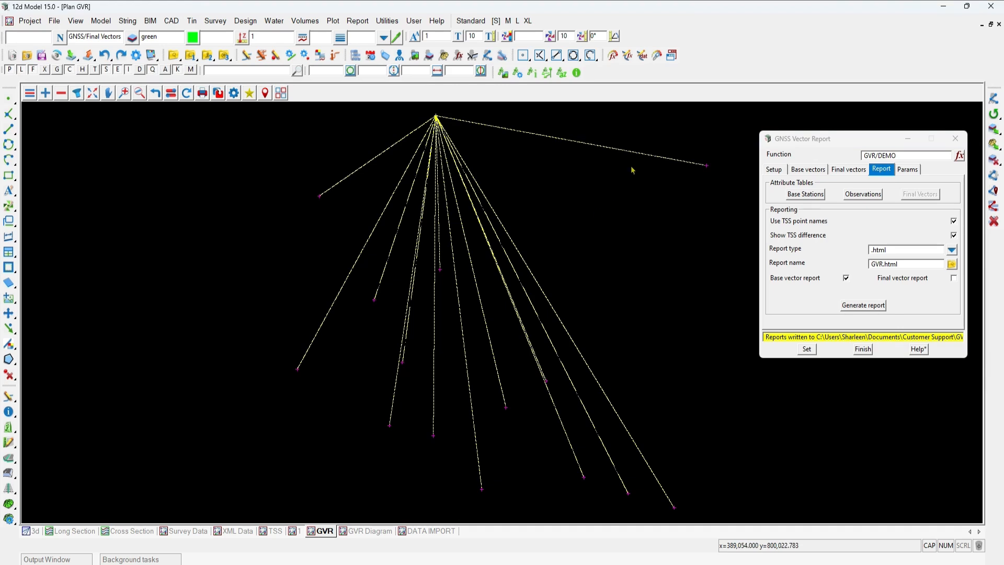
pyautogui.scroll(-2, 578, 367)
pyautogui.scroll(4, 615, 206)
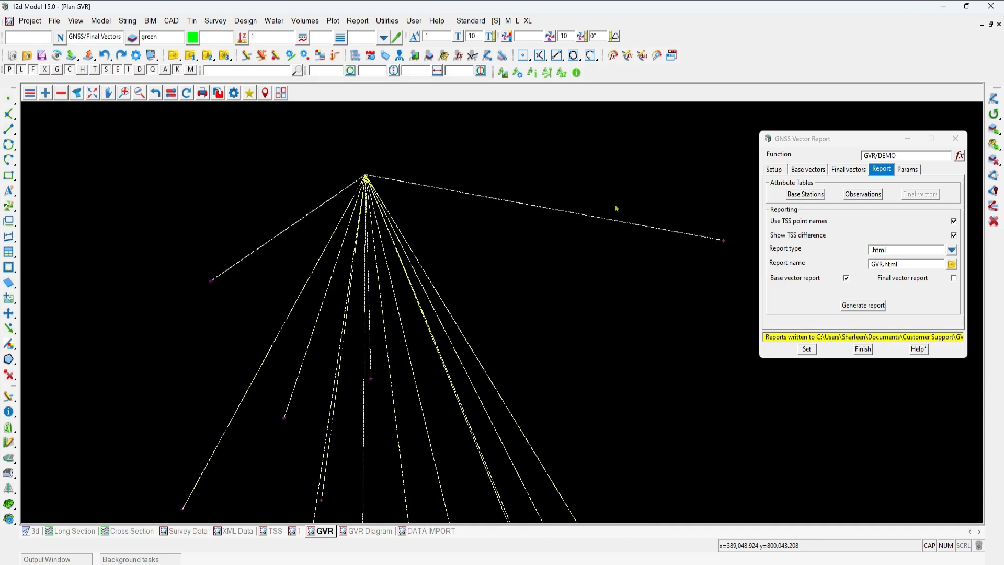
pyautogui.click(65, 96)
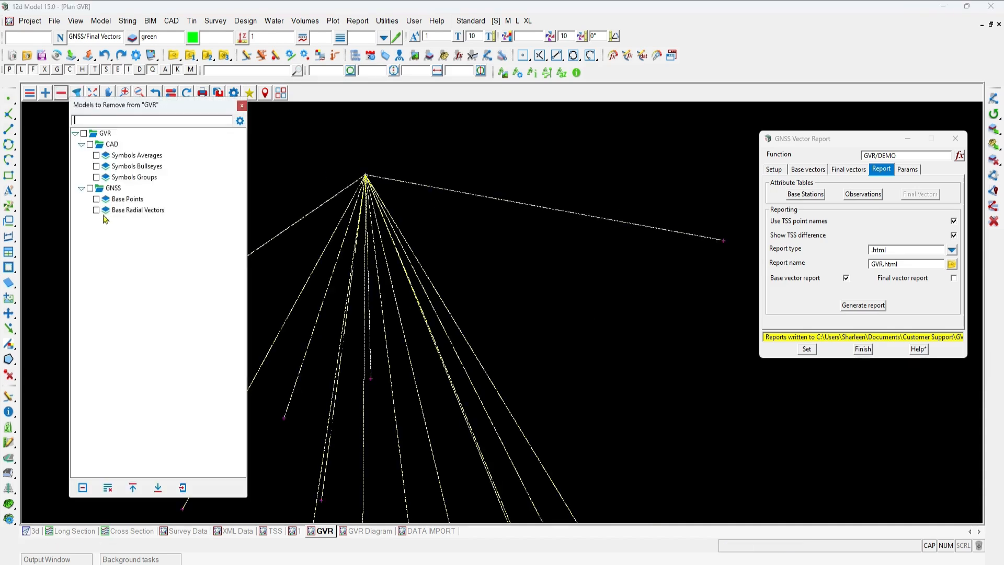
pyautogui.click(242, 106)
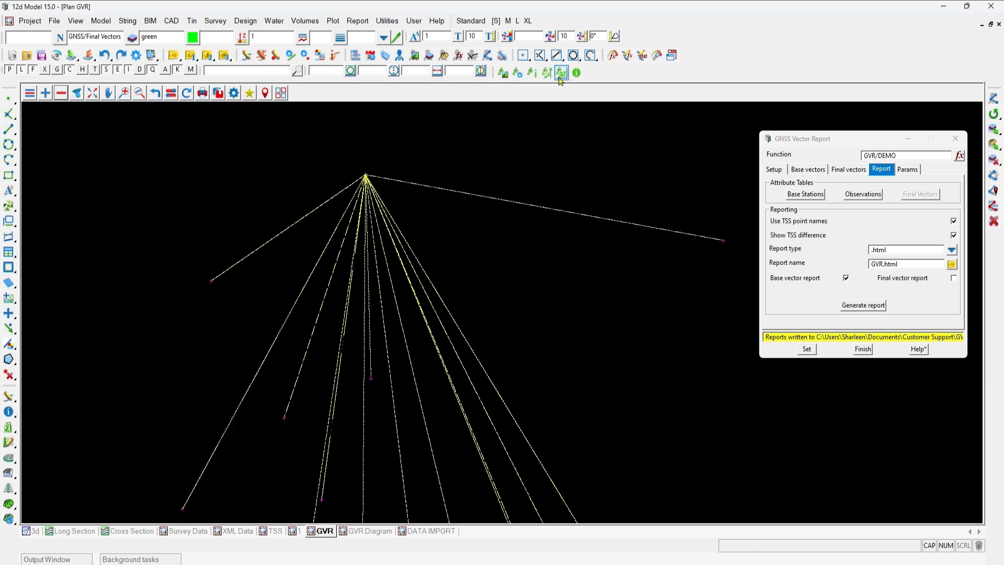
# Start String Attribute and Property Label and pick a base vector line to use its model GVR/GNSS/Base Radial Vectors
pyautogui.press('ctrl')
pyautogui.press('ctrl')
pyautogui.press('ctrl')
pyautogui.click(559, 77)
pyautogui.moveTo(639, 110); pyautogui.dragTo(631, 167)
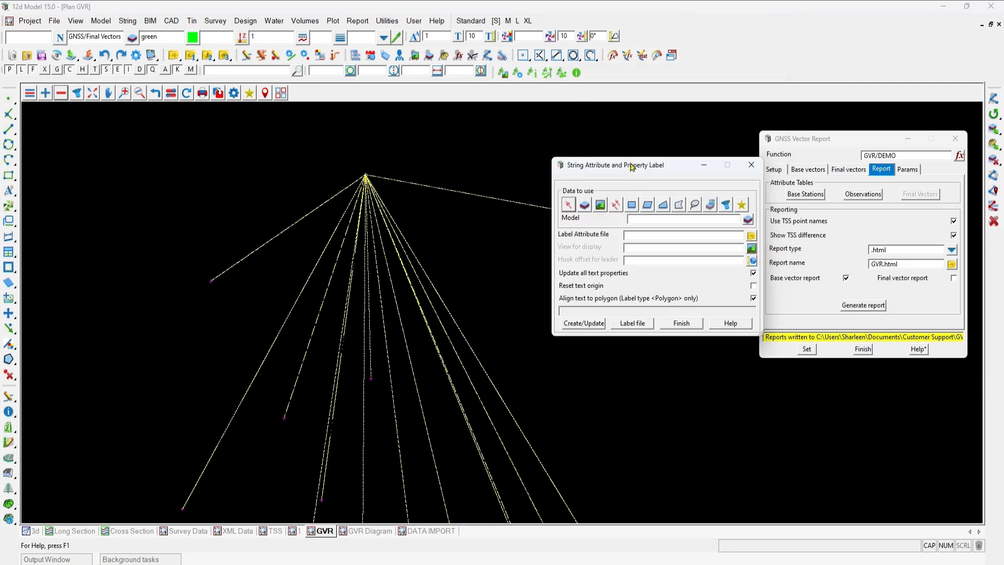
pyautogui.click(845, 135)
pyautogui.click(802, 347)
pyautogui.click(648, 215)
pyautogui.middleClick(648, 215)
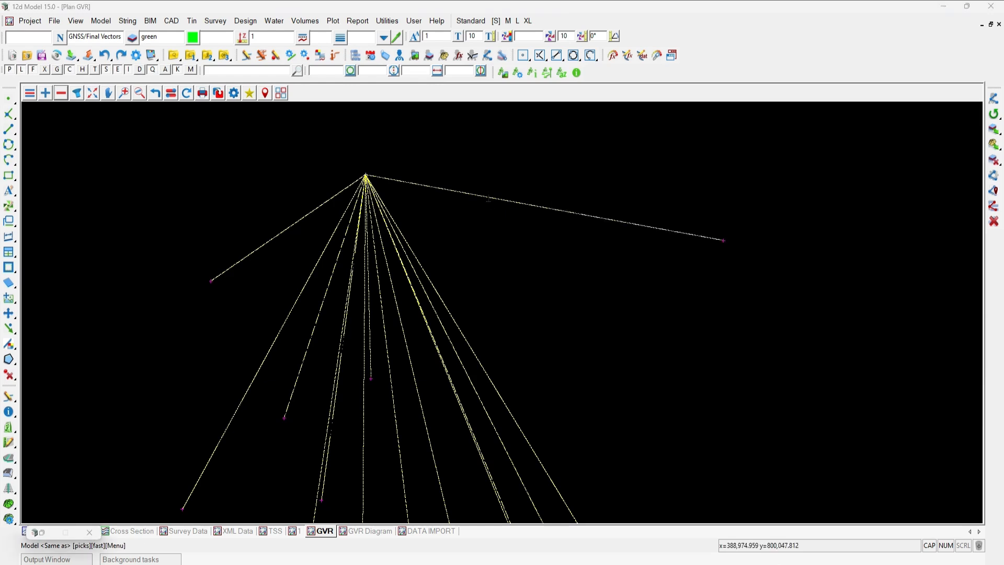
pyautogui.click(488, 198)
pyautogui.middleClick(489, 200)
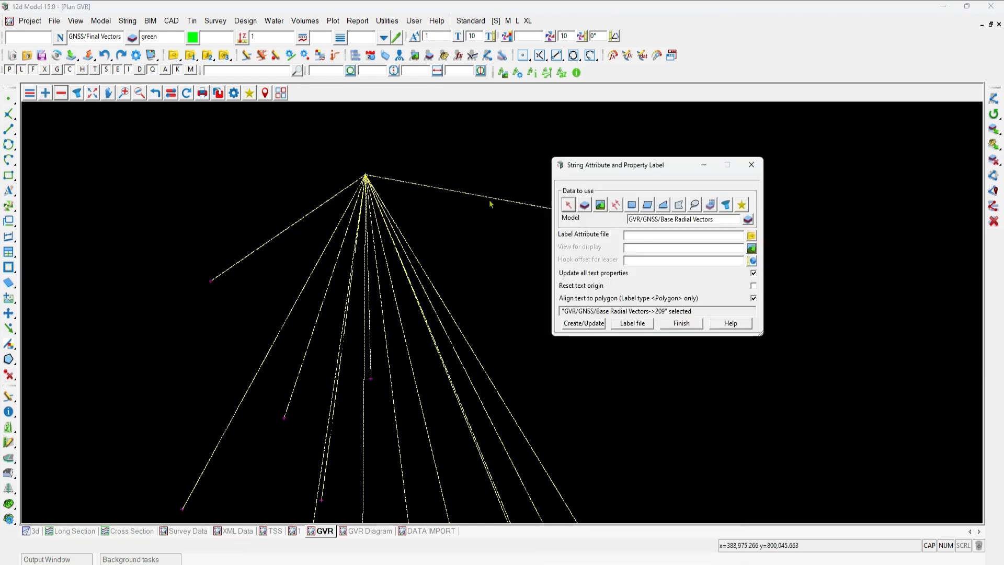
# Label the base radial vectors using $LIB\GVR_Base_Radiation_Labels.12dlf with GVR as the display view, and close the labelling tool
pyautogui.click(751, 236)
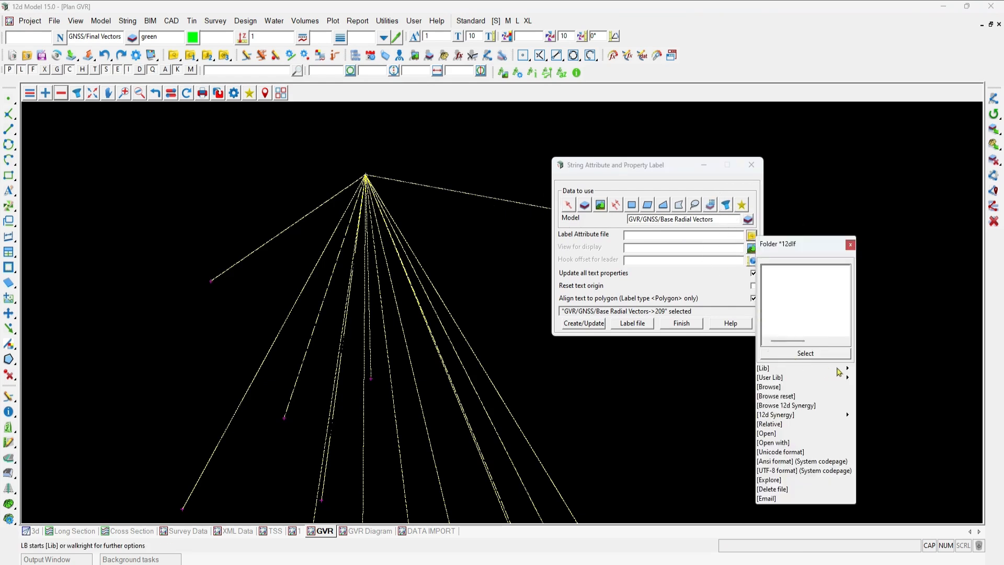
pyautogui.moveTo(849, 369)
pyautogui.click(921, 398)
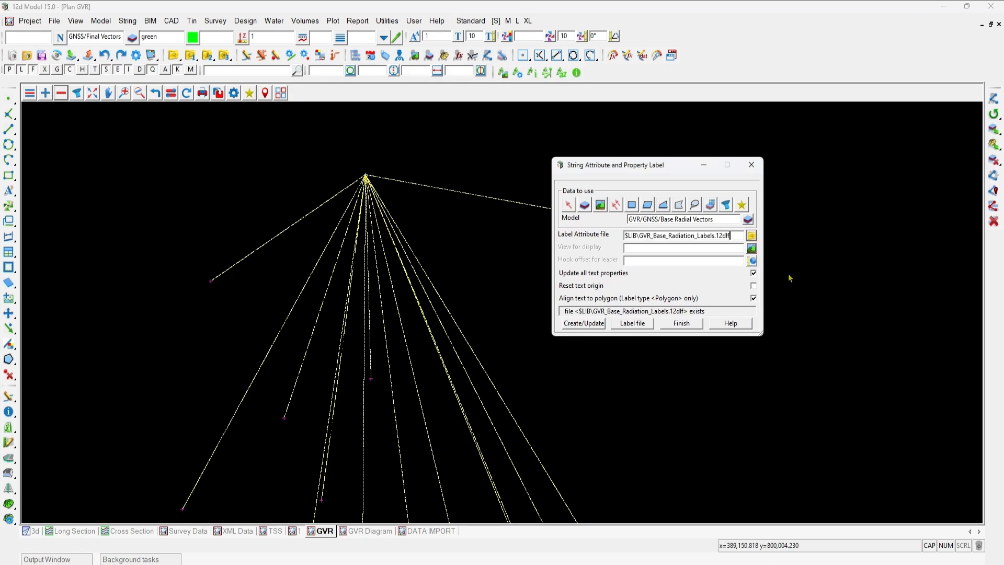
pyautogui.click(751, 248)
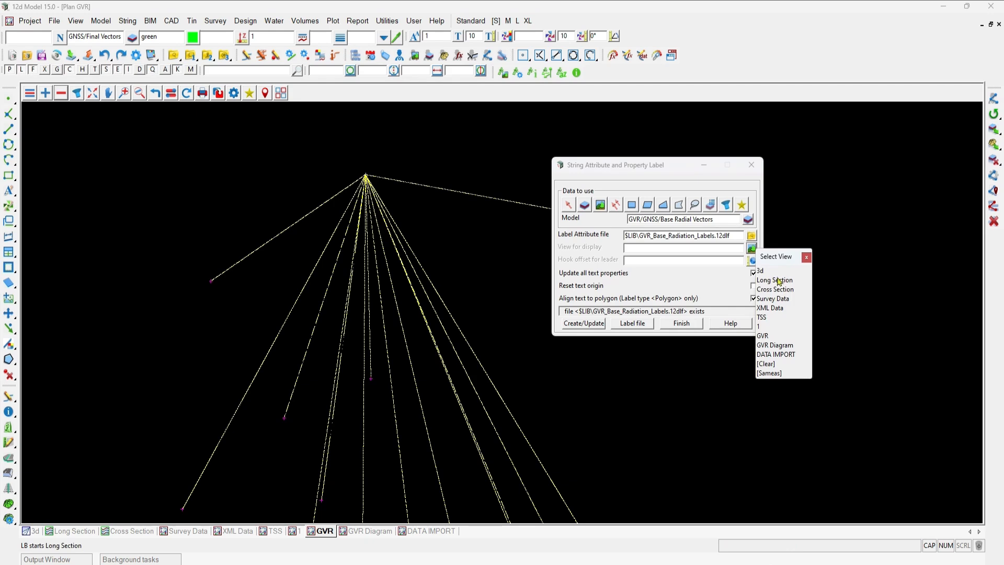
pyautogui.click(773, 337)
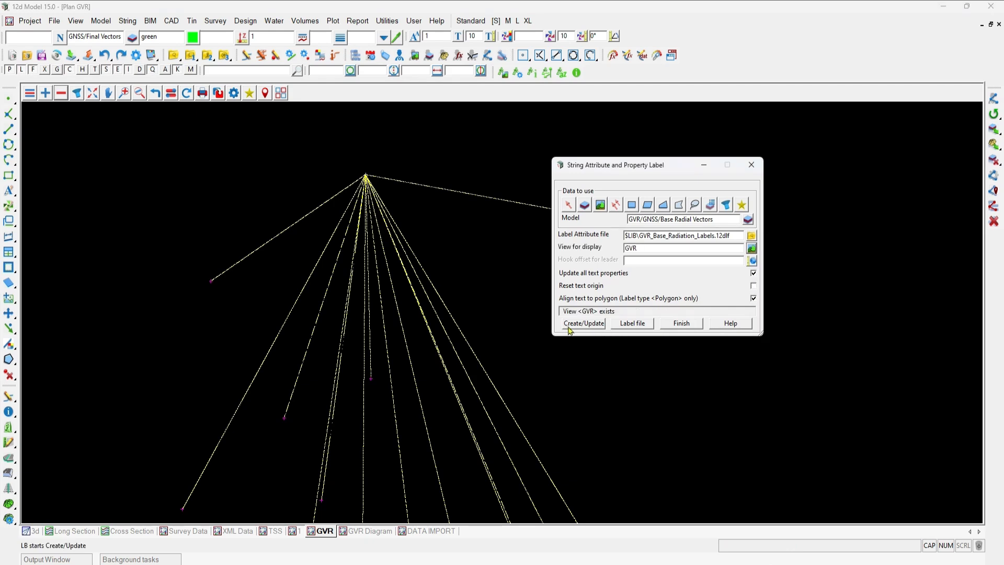
pyautogui.click(584, 323)
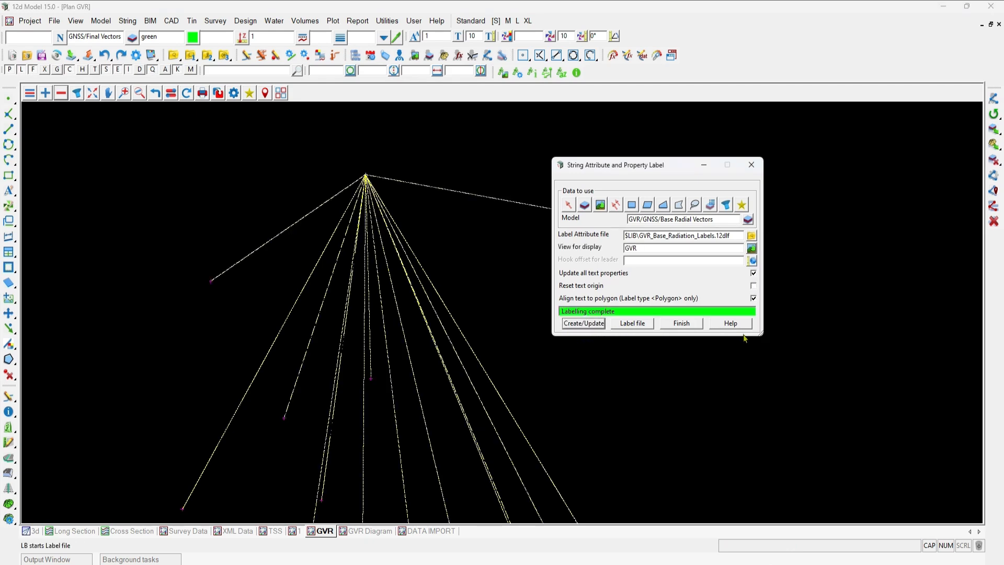
pyautogui.click(681, 323)
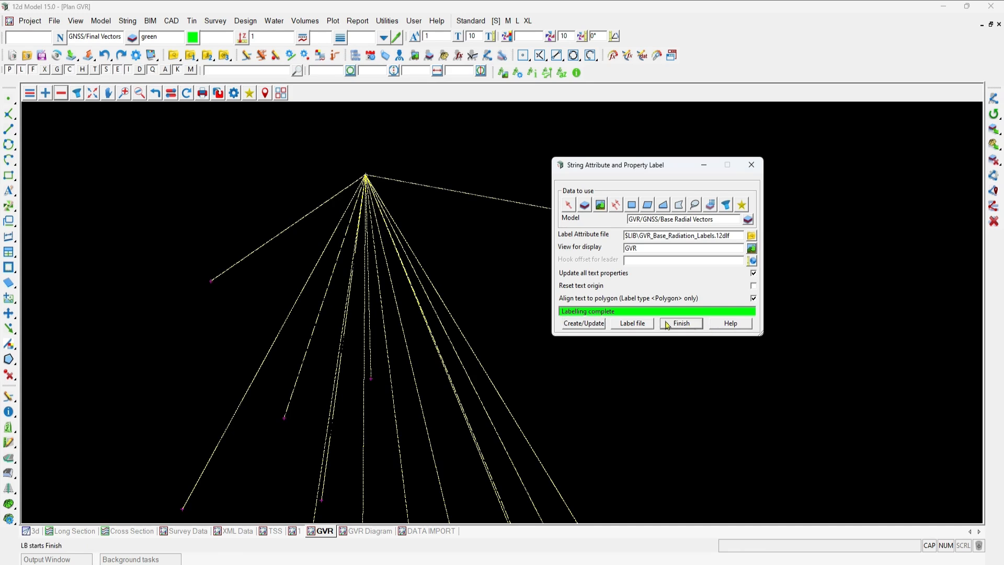
# Set the plan plotting scale of the GVR view to 250
pyautogui.click(232, 93)
pyautogui.press('Tab')
pyautogui.write('250')
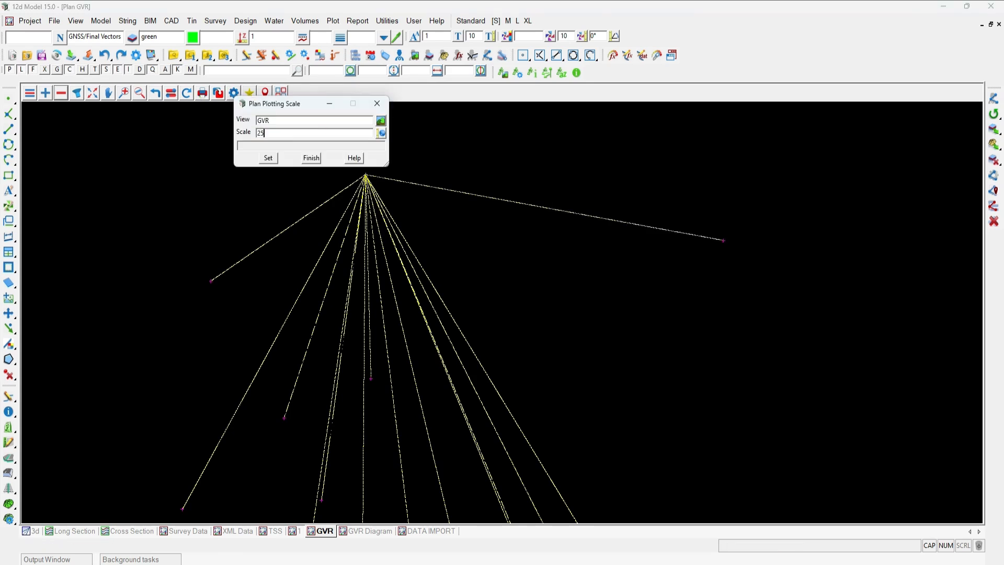
pyautogui.click(268, 158)
pyautogui.click(311, 158)
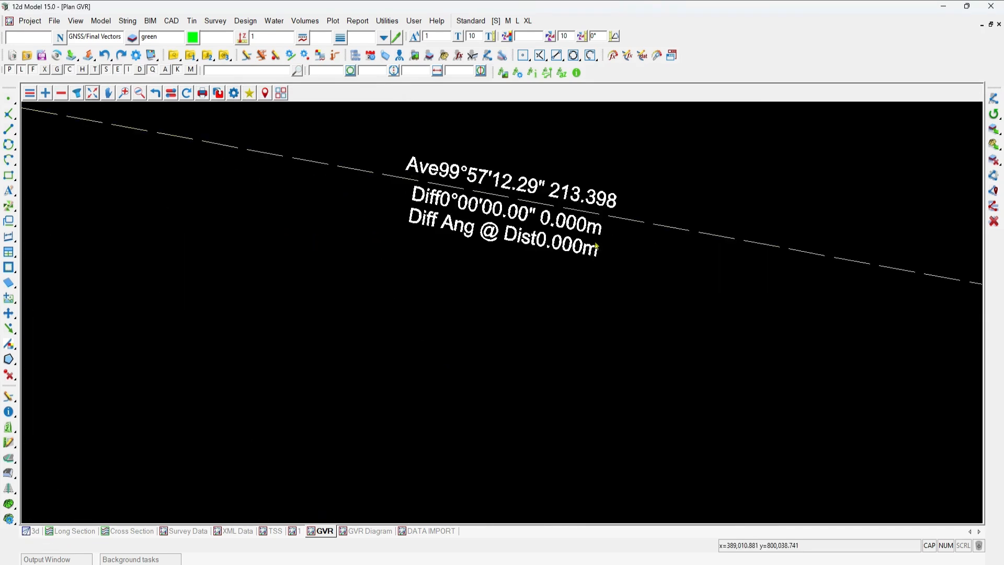
# Examine the vector labels' average bearing and distance, difference, and angle-at-distance difference lines across the GVR plan
pyautogui.scroll(-5, 622, 209)
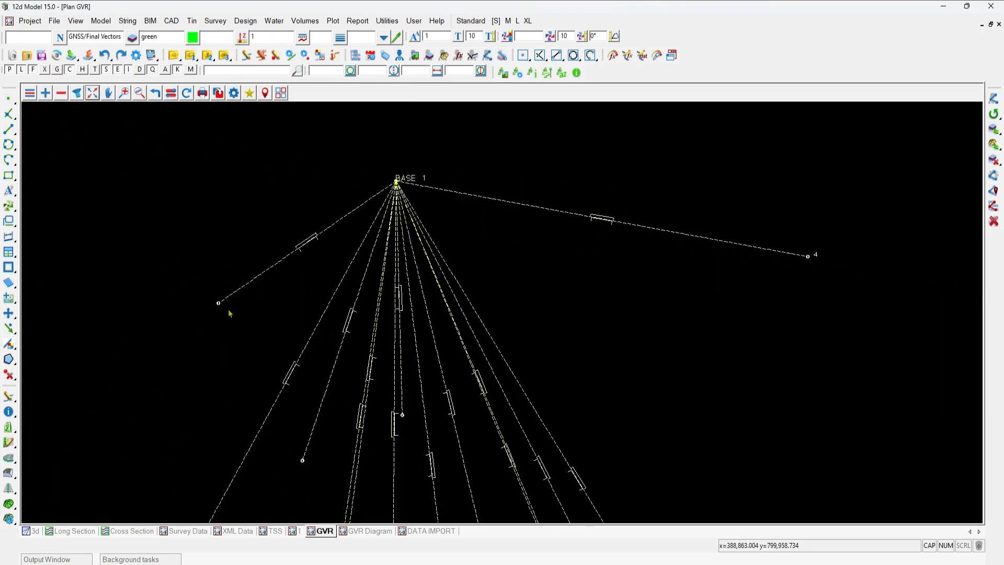
pyautogui.scroll(4, 335, 387)
pyautogui.scroll(4, 283, 386)
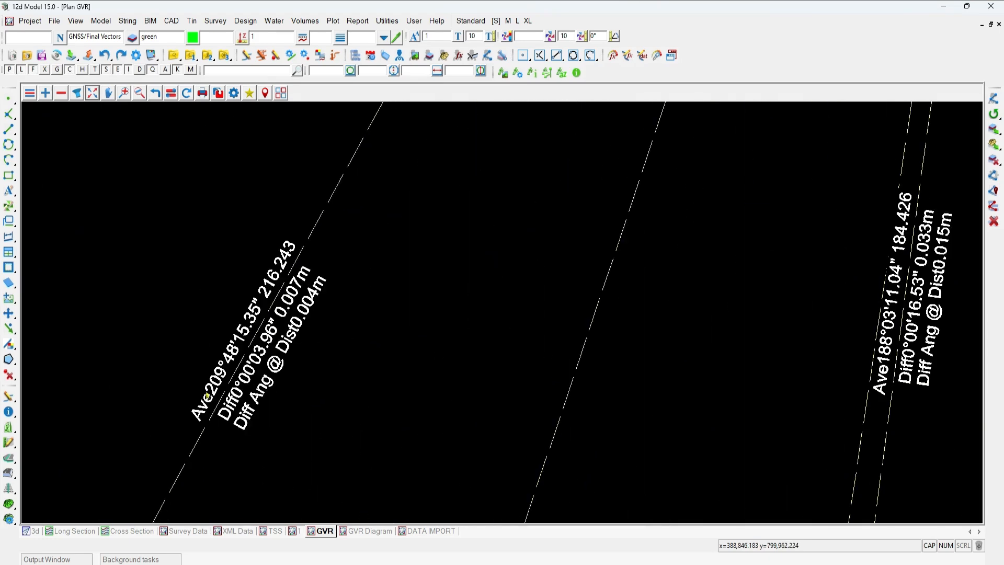
pyautogui.click(189, 426)
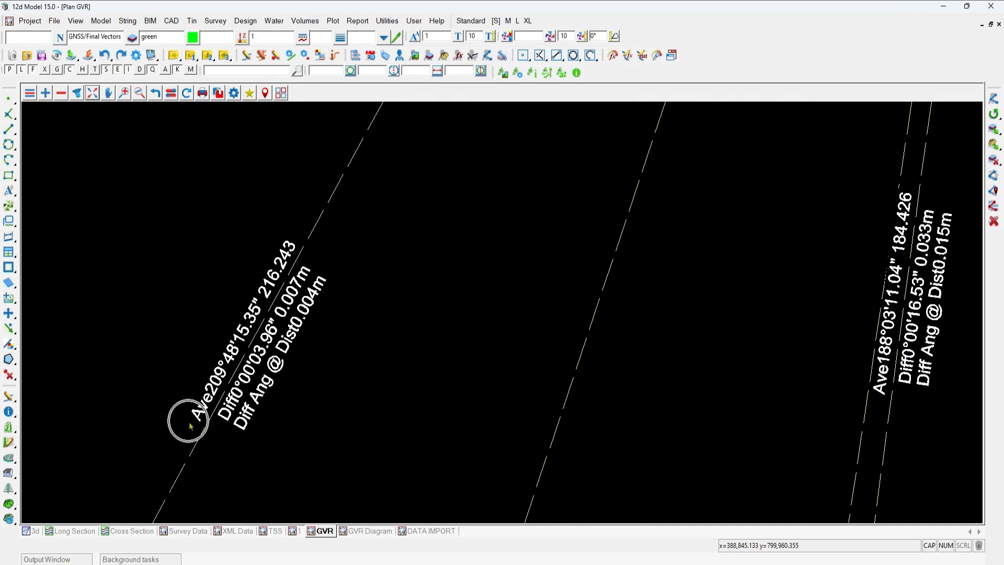
pyautogui.click(220, 423)
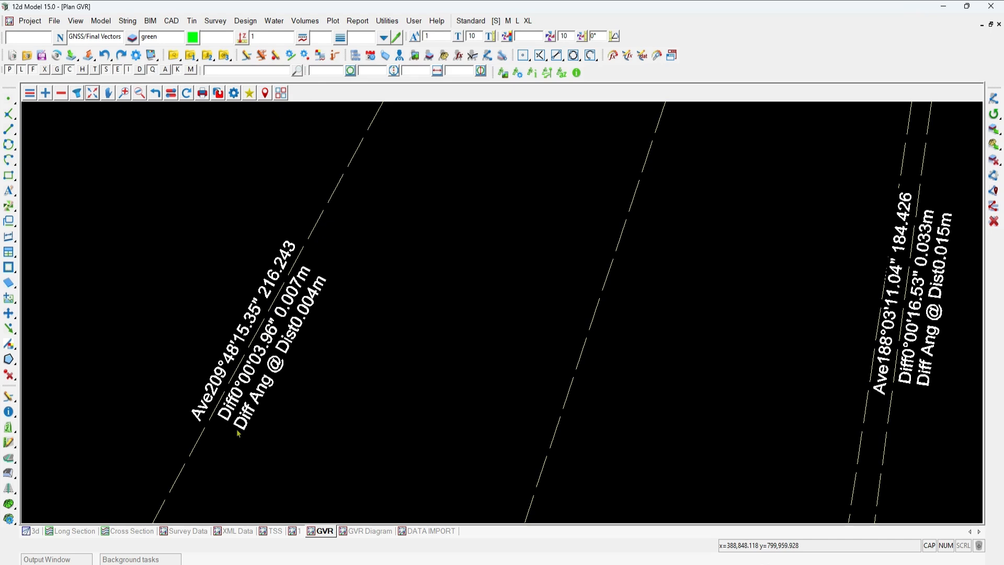
pyautogui.click(238, 432)
pyautogui.click(296, 293)
pyautogui.click(260, 339)
pyautogui.scroll(-2, 33, 228)
pyautogui.scroll(5, 705, 359)
pyautogui.scroll(-3, 497, 355)
pyautogui.scroll(3, 497, 309)
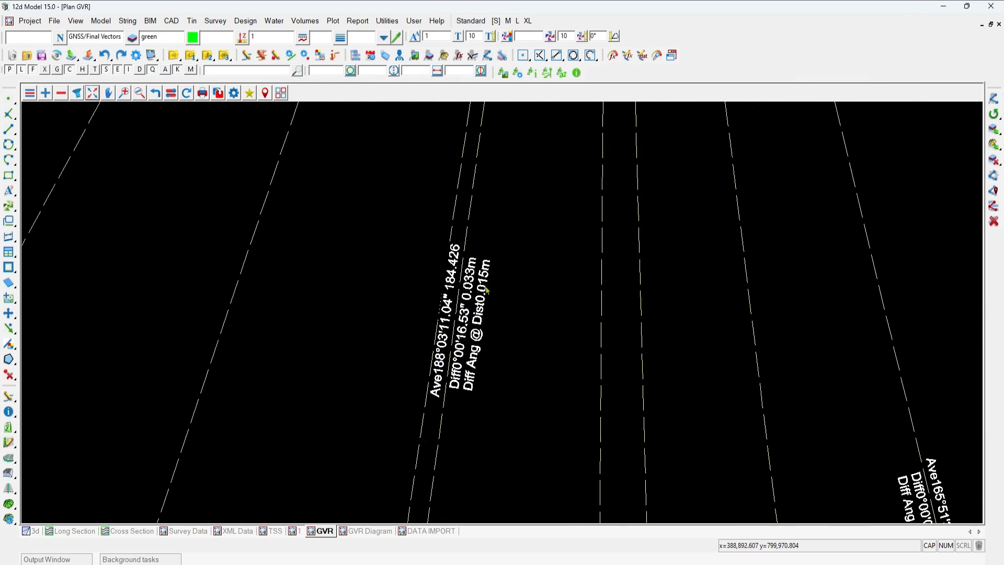
pyautogui.scroll(1, 487, 289)
pyautogui.press('ctrl')
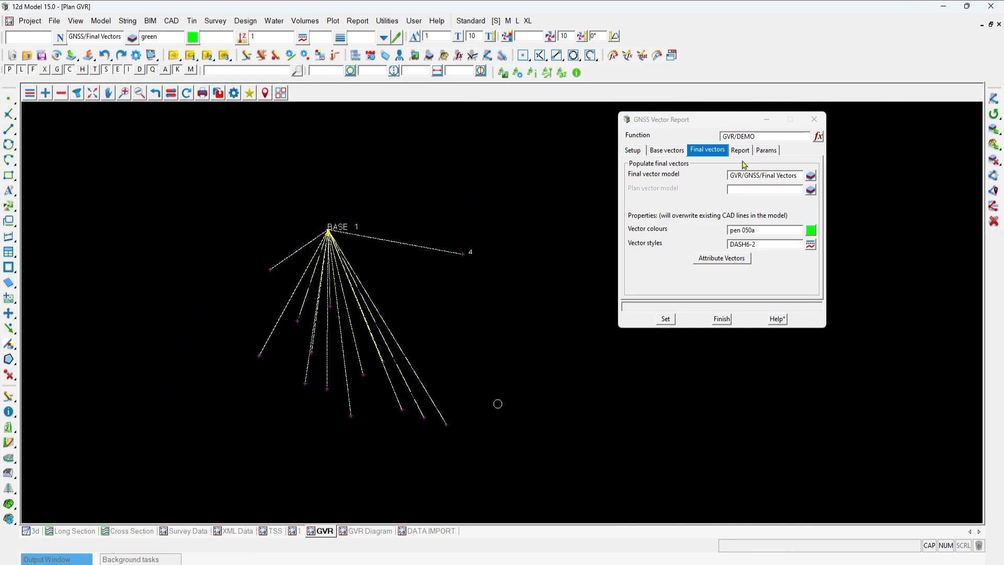
# Show the Final vectors settings of the GNSS Vector Report and save the project when reminded
pyautogui.click(717, 151)
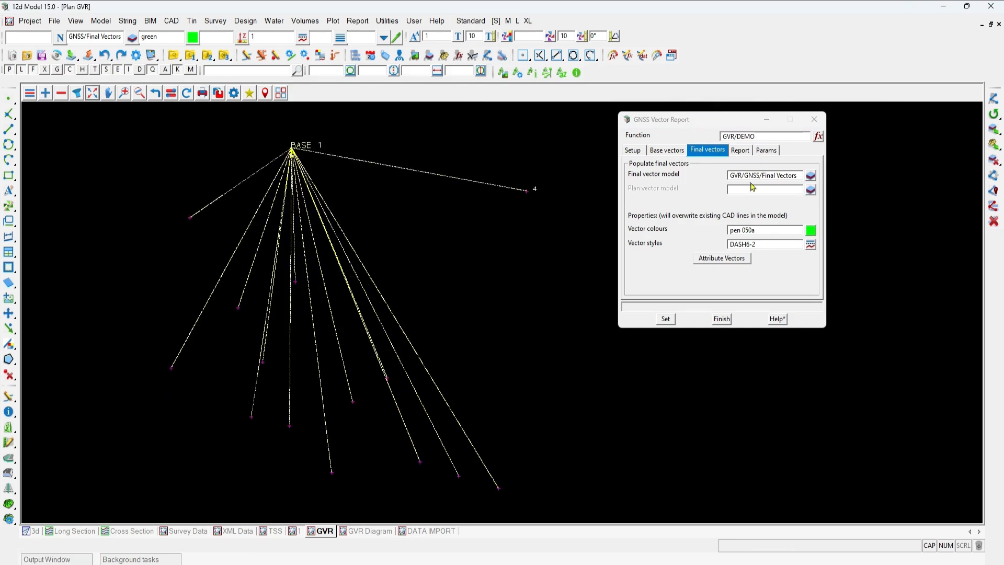
pyautogui.press('ctrl')
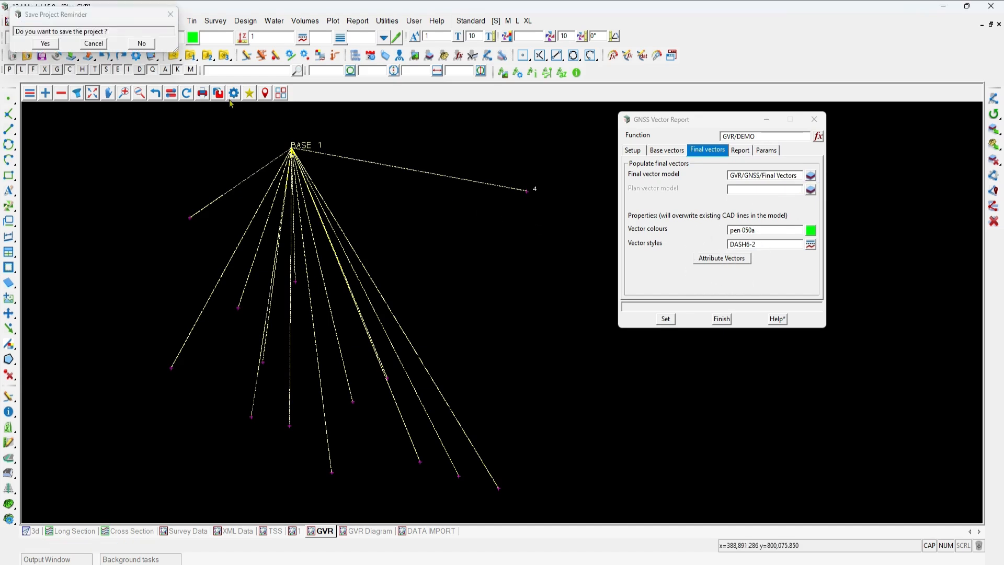
pyautogui.click(56, 44)
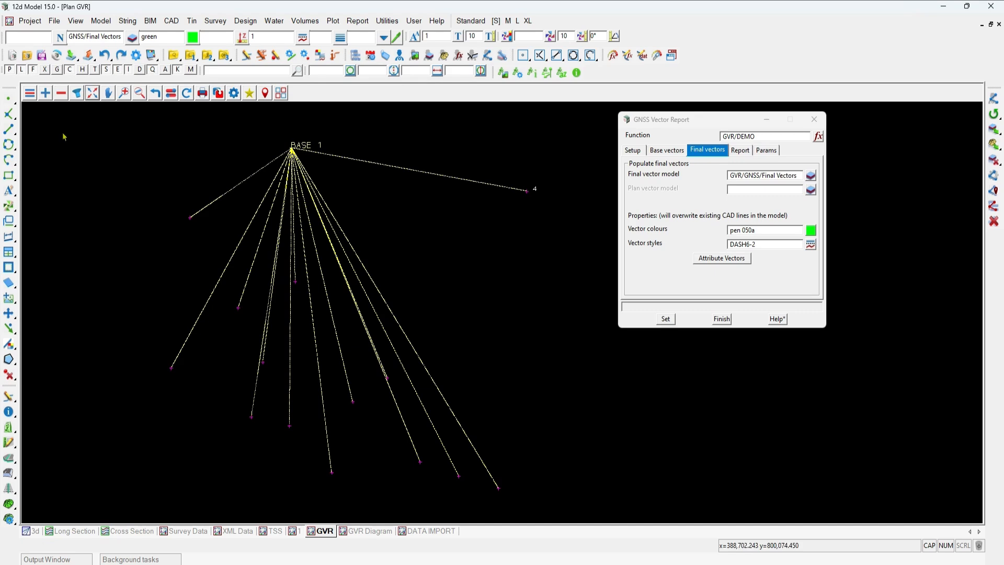
# Draw a green CAD line in the GNSS/Final Vectors model from point 4 to the south-easternmost vector end point
pyautogui.click(8, 129)
pyautogui.click(528, 192)
pyautogui.middleClick(551, 244)
pyautogui.click(501, 497)
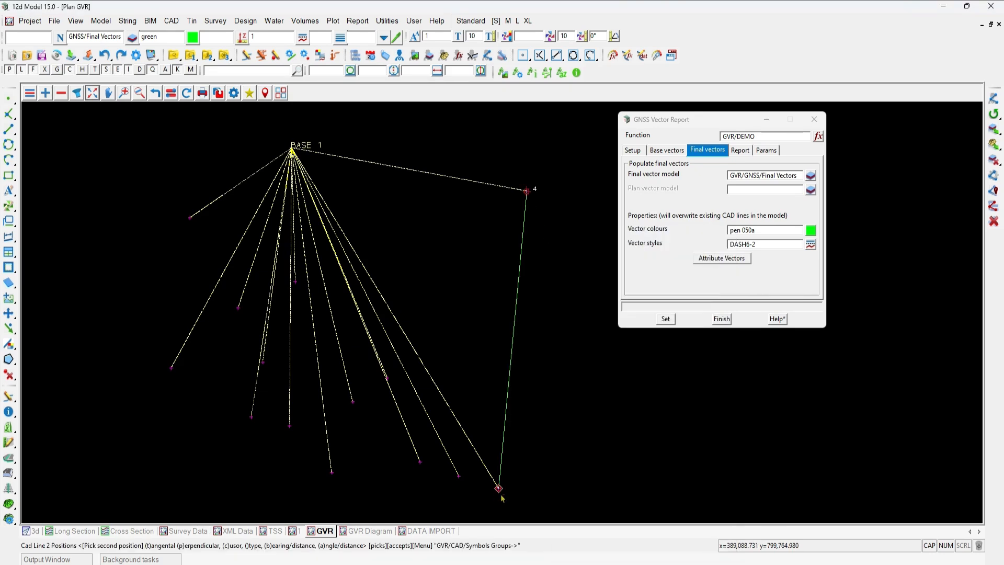
pyautogui.middleClick(501, 497)
pyautogui.click(519, 515)
# Draw a second final vector line from the south-easternmost point north-west to the shorter vector's end point in the middle of the fan
pyautogui.click(499, 491)
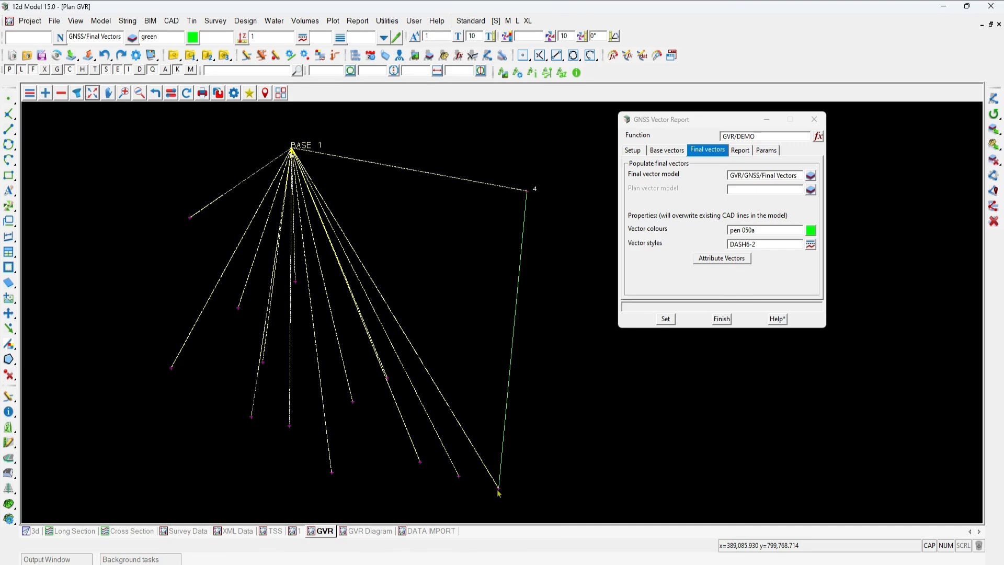
pyautogui.middleClick(486, 480)
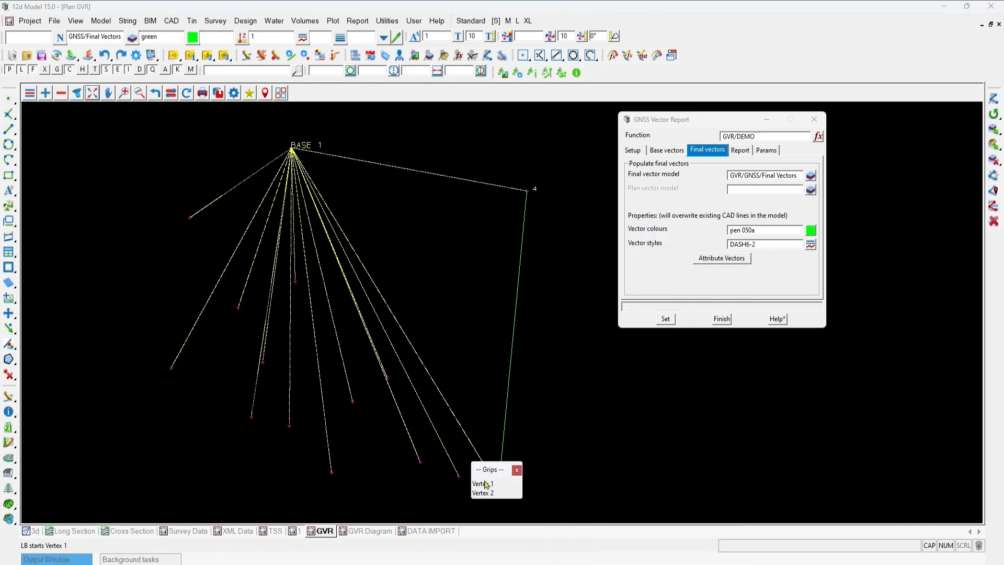
pyautogui.click(486, 483)
pyautogui.click(387, 379)
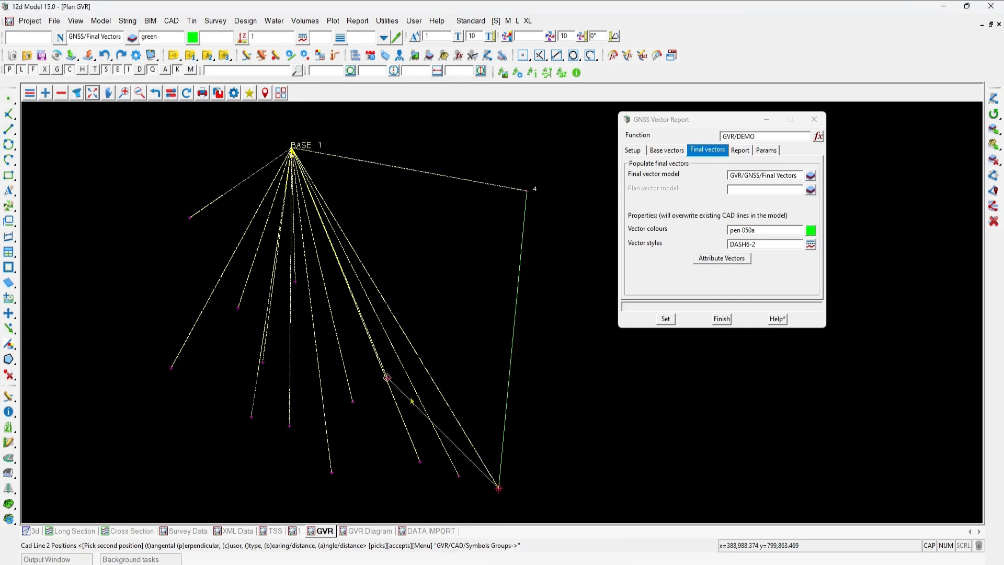
pyautogui.middleClick(388, 378)
pyautogui.click(413, 401)
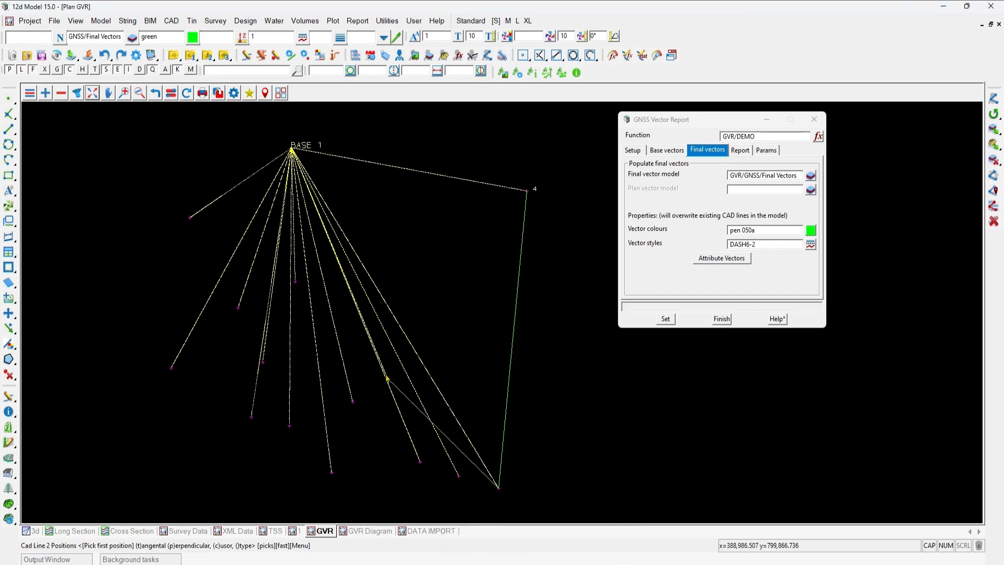
# Draw a third final vector line from that middle point north-west to the end of the short vector directly south of BASE 1
pyautogui.middleClick(305, 300)
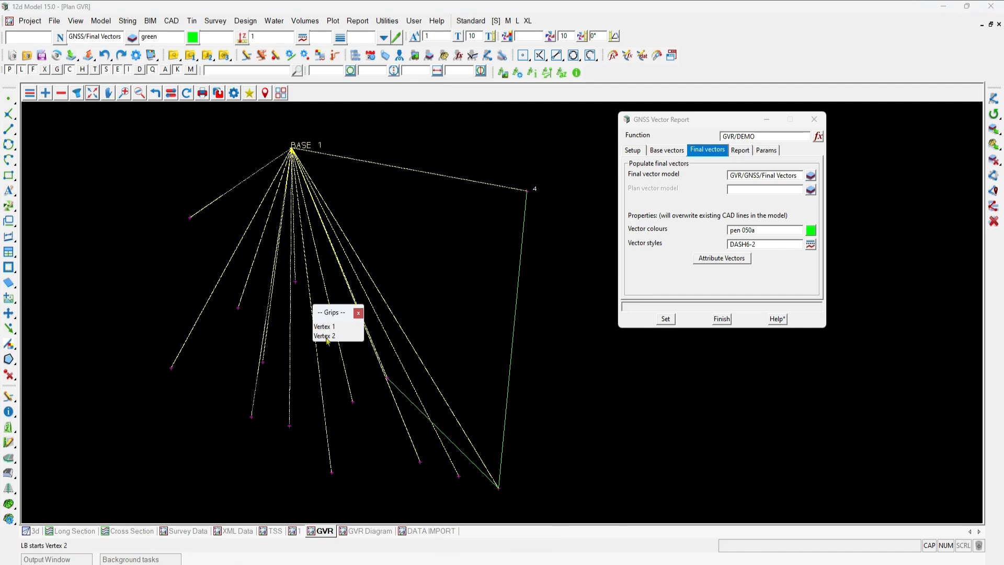
pyautogui.click(325, 329)
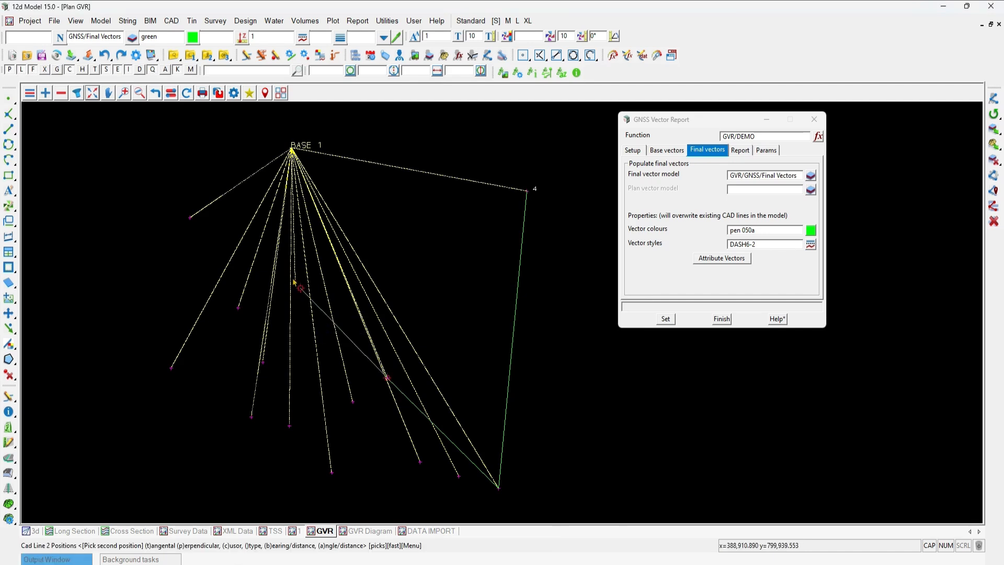
pyautogui.click(294, 283)
pyautogui.middleClick(301, 293)
pyautogui.click(334, 315)
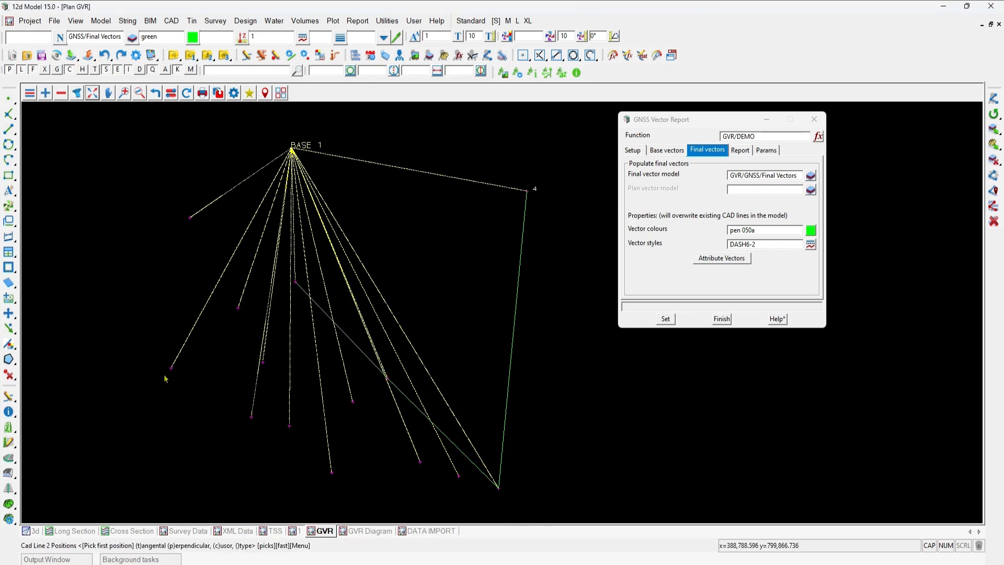
# Draw a fourth final vector line from the westernmost vector end point south-east to the next vector's end point near the bottom of the fan
pyautogui.middleClick(172, 367)
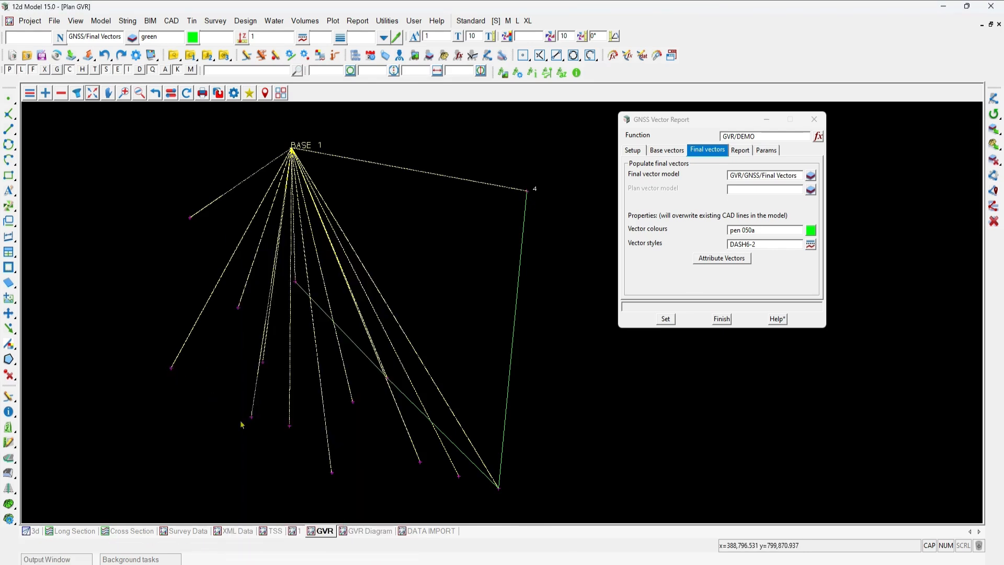
pyautogui.click(252, 432)
pyautogui.click(252, 417)
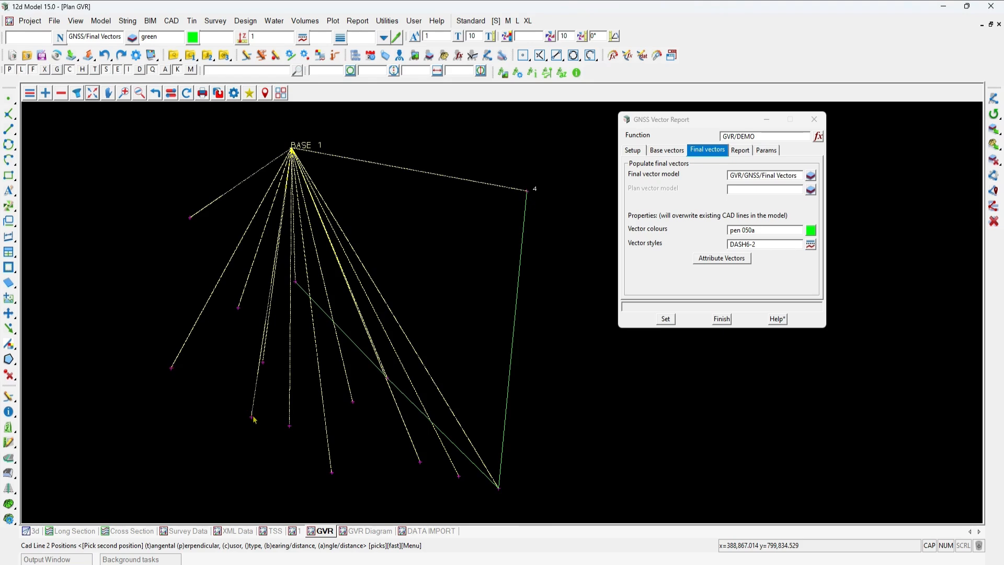
pyautogui.middleClick(251, 417)
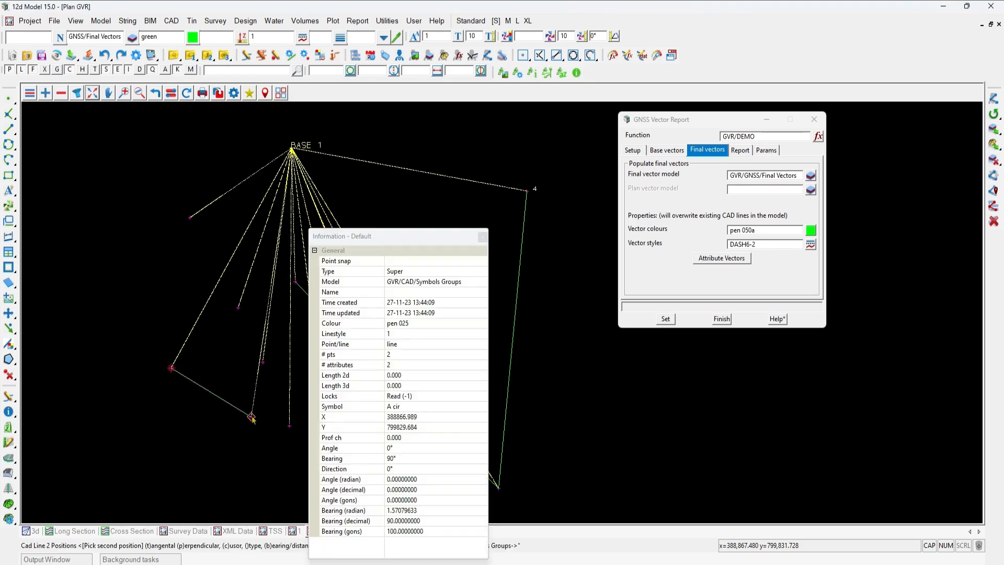
pyautogui.click(263, 437)
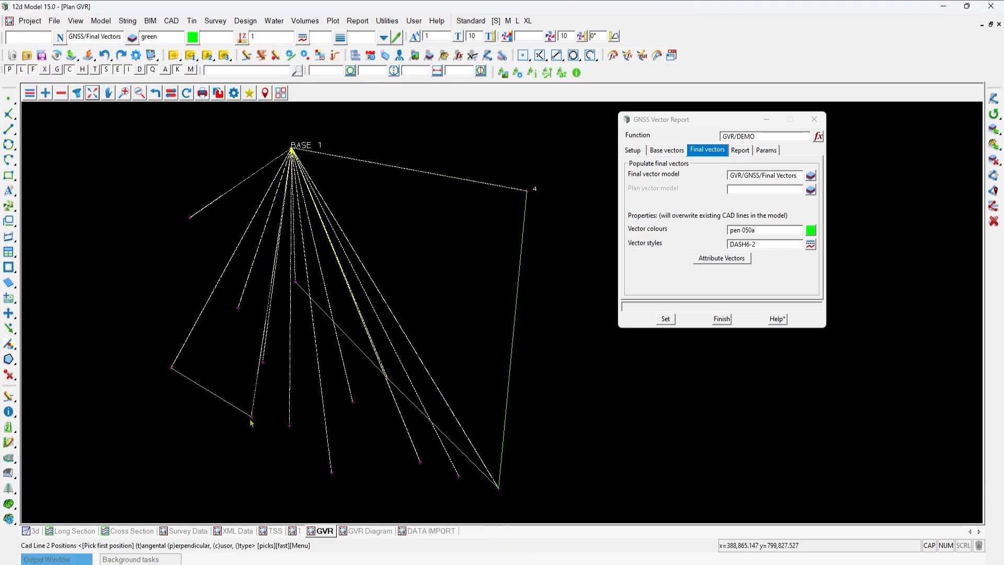
# Draw a fifth final vector line from that lower end point eastward to the end of the vector just beyond the fan's centre
pyautogui.middleClick(336, 407)
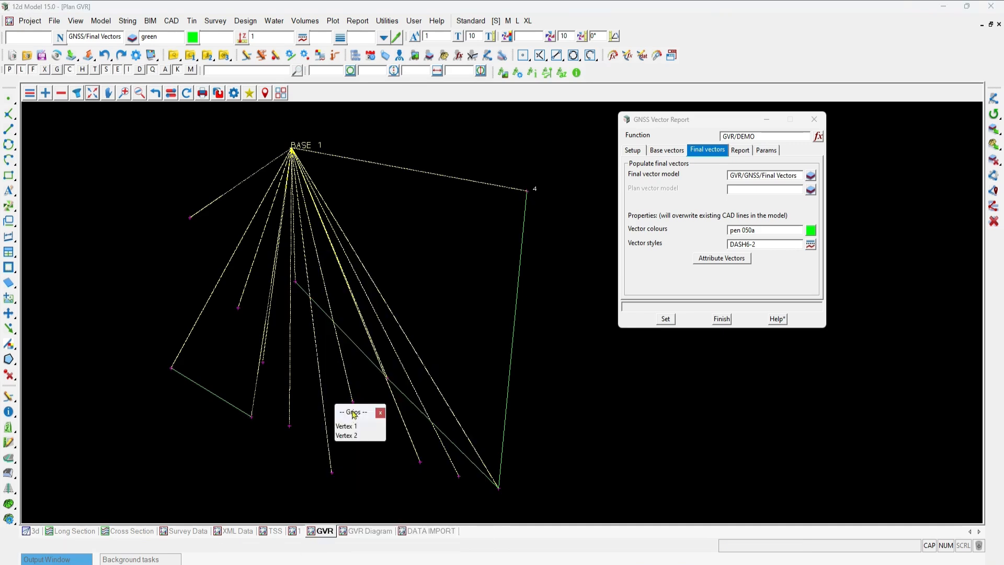
pyautogui.click(352, 427)
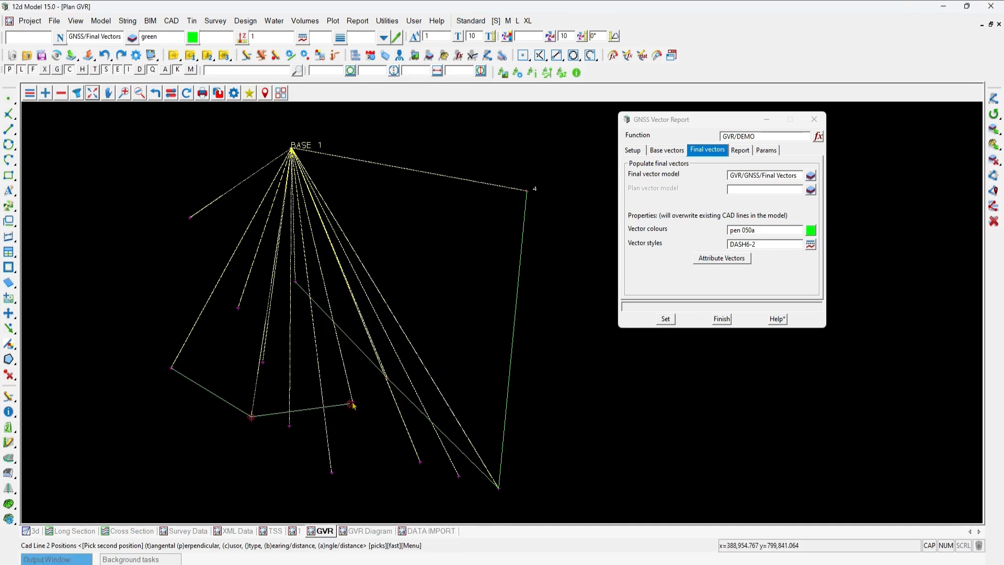
pyautogui.middleClick(353, 402)
pyautogui.middleClick(352, 402)
pyautogui.click(379, 438)
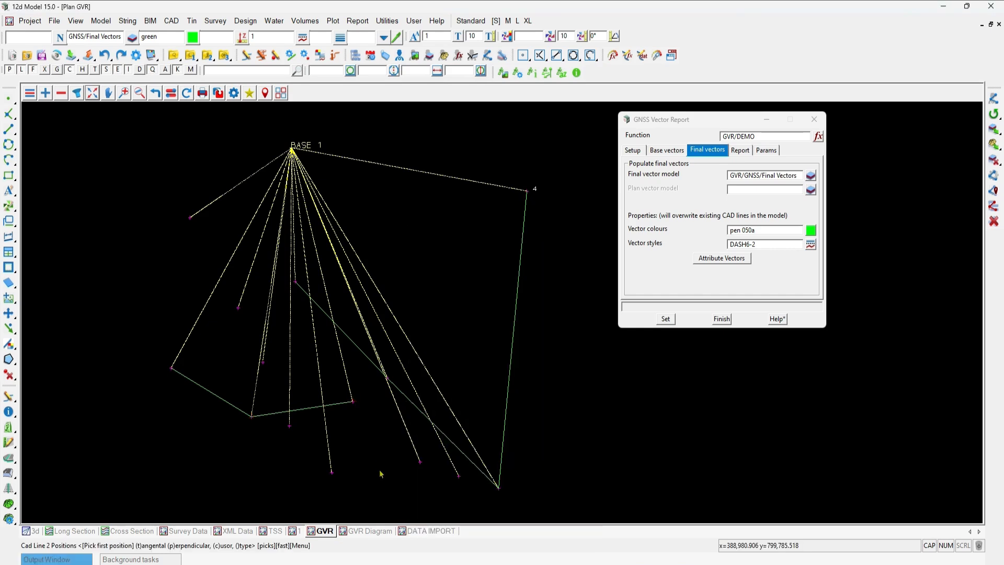
# End the CAD line command and set the Plan vector model of the GNSS Vector Report to TSS/Cadastral/ADOPTION
pyautogui.click(767, 188)
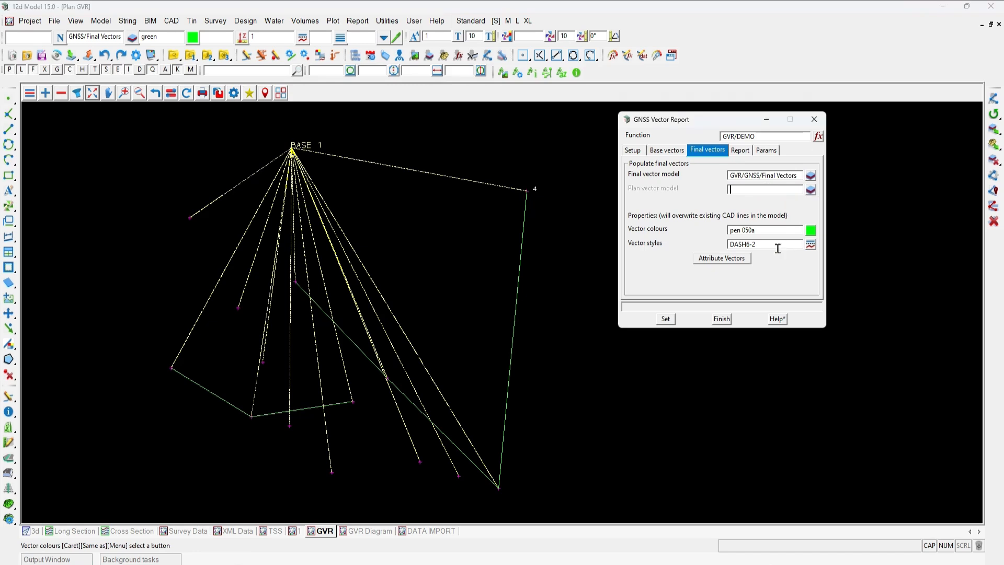
pyautogui.click(581, 285)
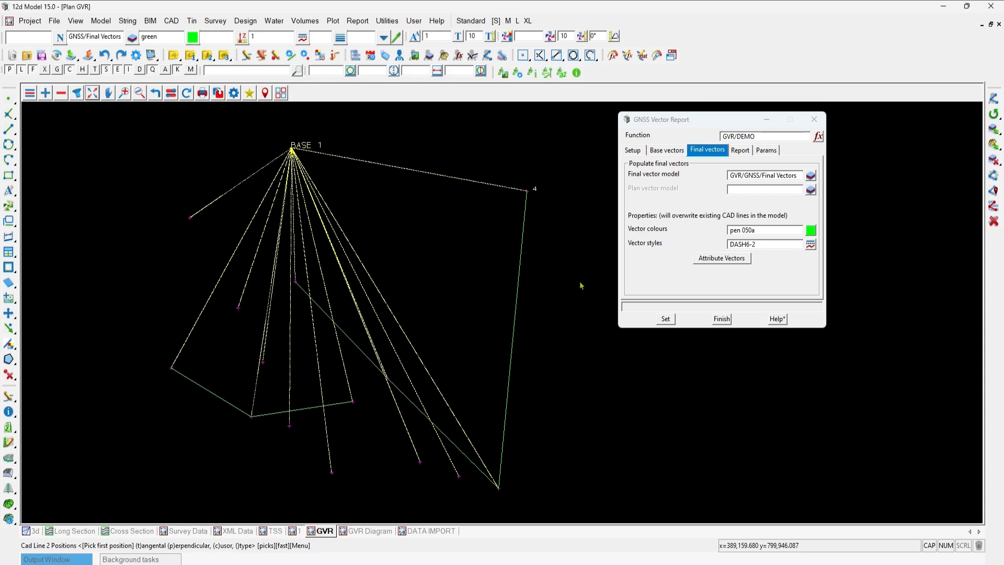
pyautogui.press('Escape')
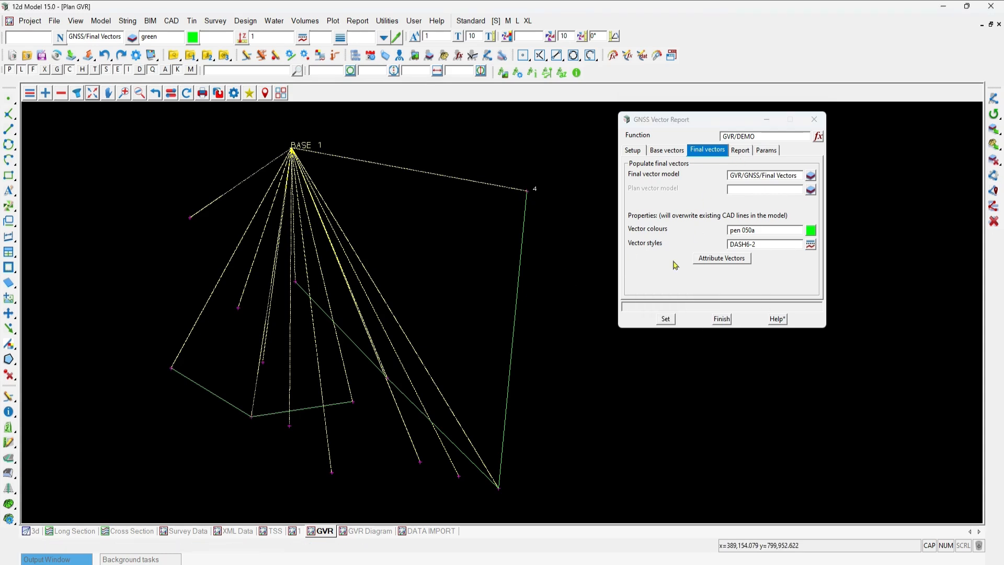
pyautogui.press('ctrl')
pyautogui.click(810, 190)
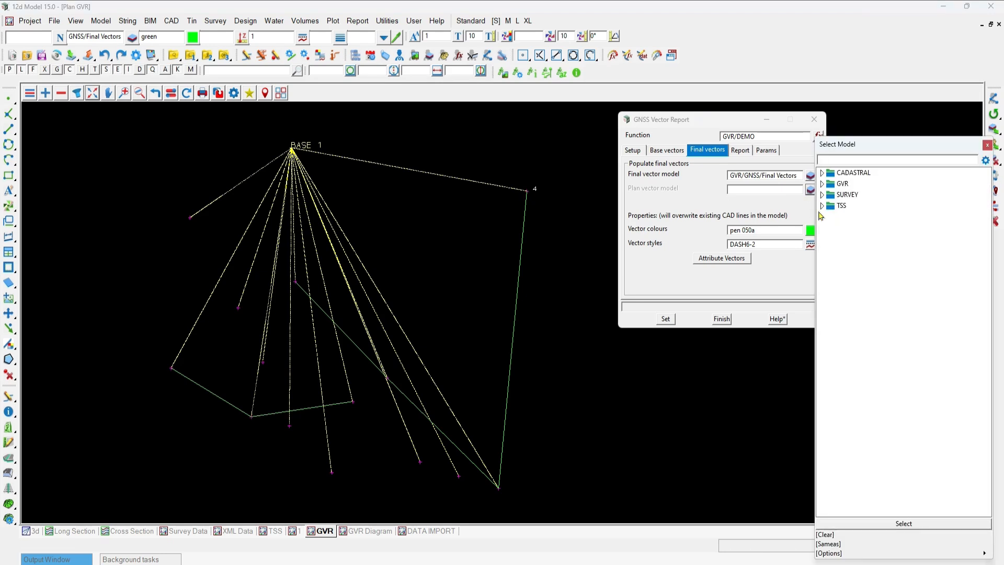
pyautogui.click(822, 207)
pyautogui.click(828, 218)
pyautogui.click(867, 228)
pyautogui.doubleClick(869, 232)
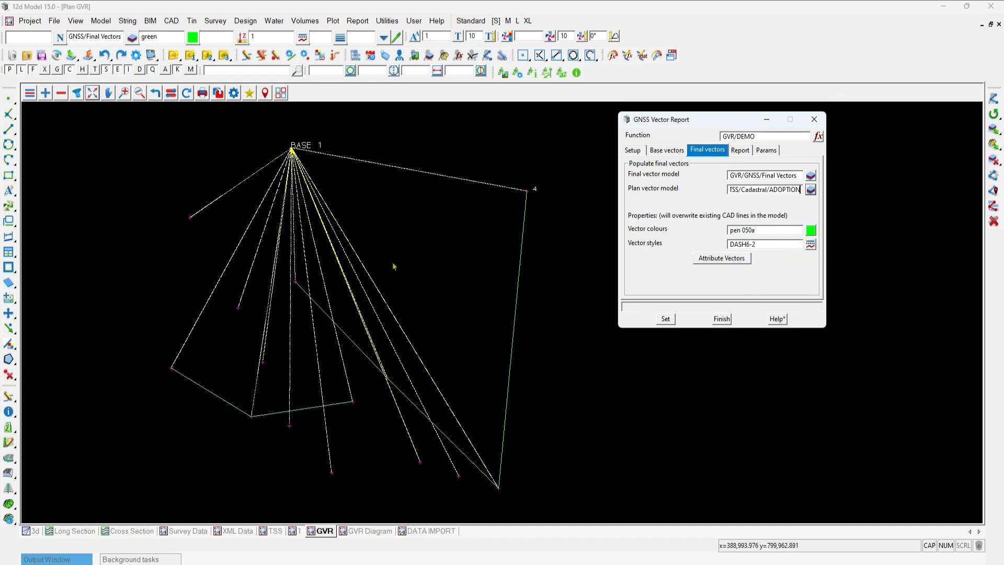
# Attribute the final vectors with colour pen 050a and style DASH6-2, and update the GVR/DEMO function
pyautogui.click(700, 258)
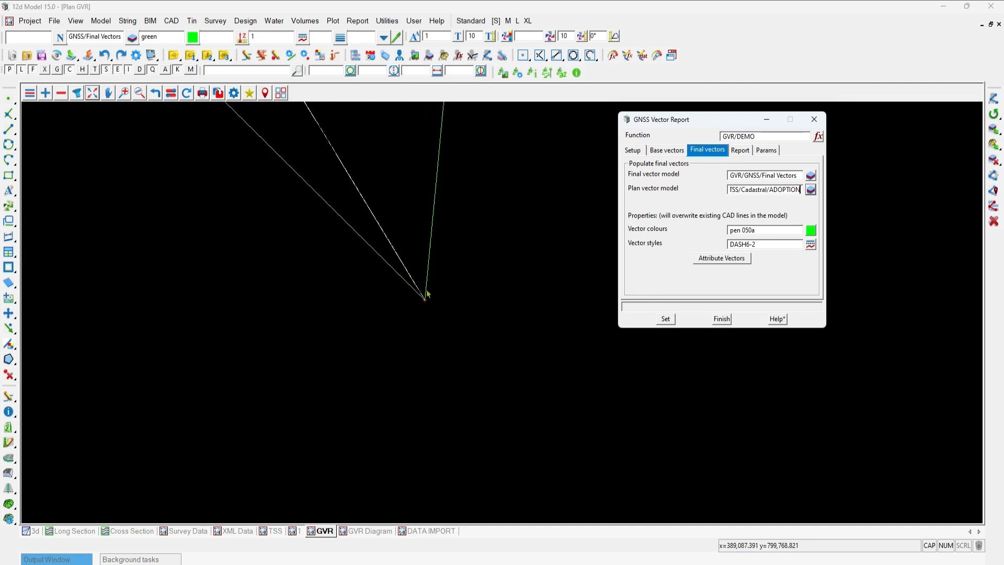
pyautogui.scroll(8, 431, 310)
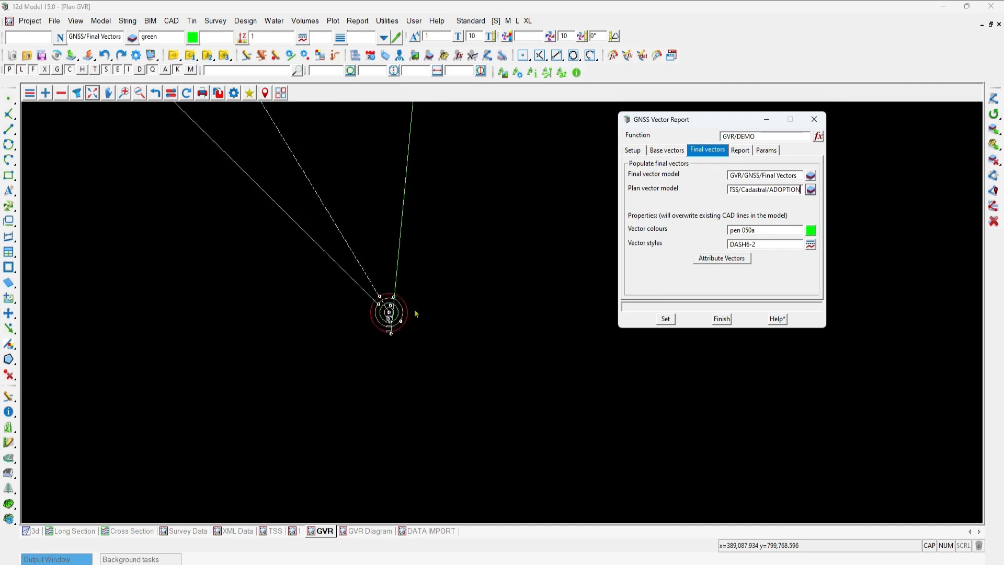
pyautogui.scroll(2, 378, 328)
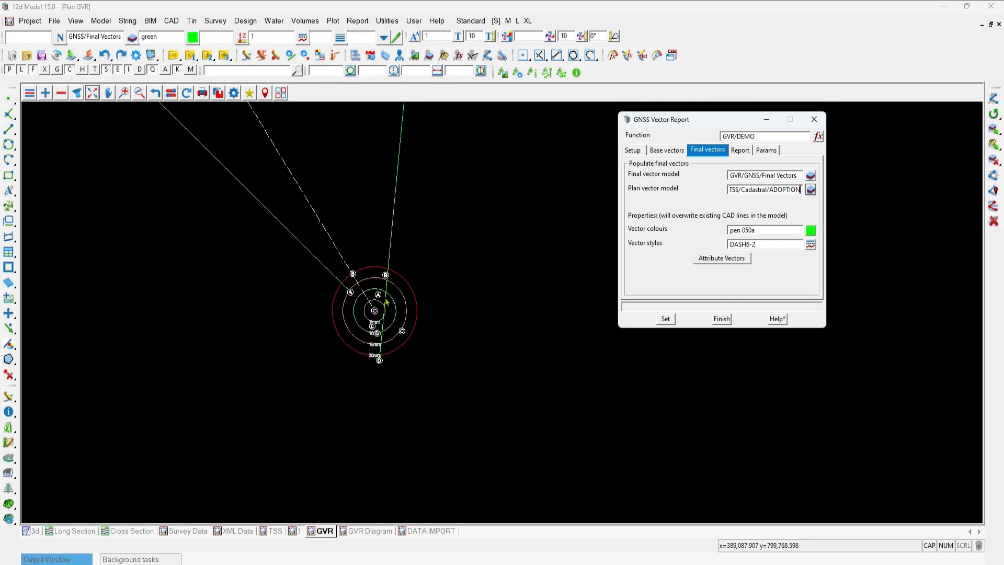
pyautogui.click(729, 264)
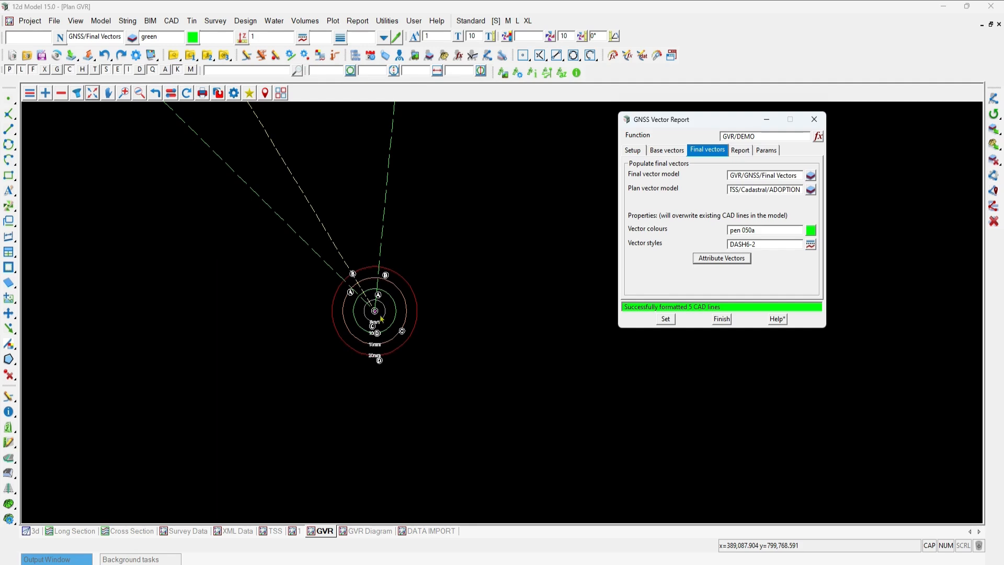
pyautogui.click(664, 319)
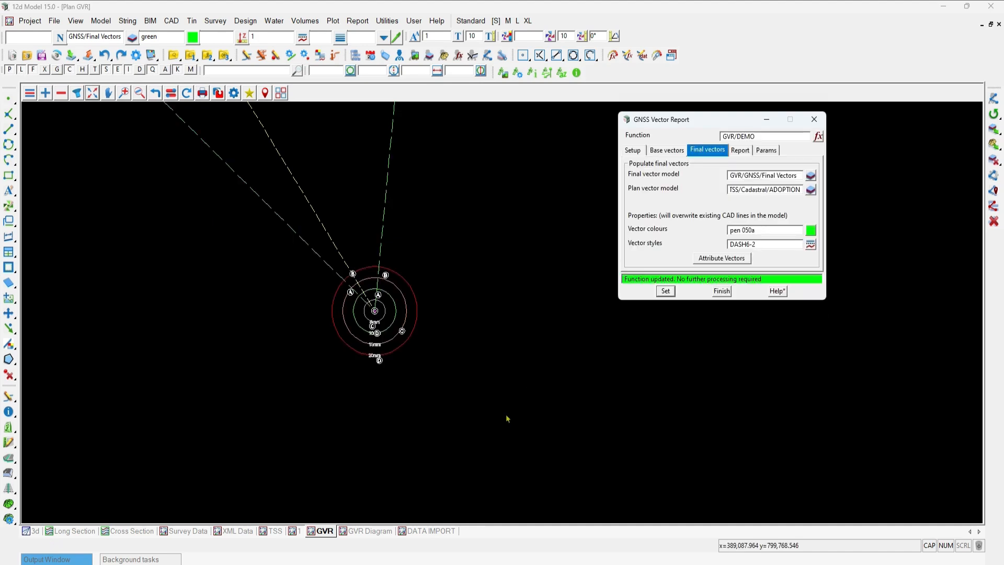
# Examine the Final_Vector and Plan_Vector attribute groups of the final vector running north-west from the south-easternmost point
pyautogui.scroll(5, 510, 467)
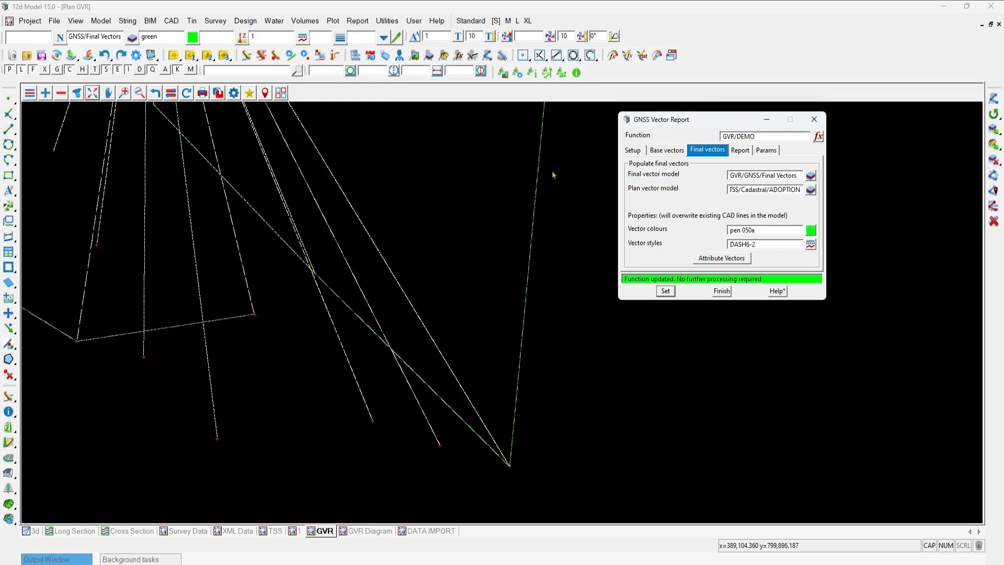
pyautogui.click(575, 74)
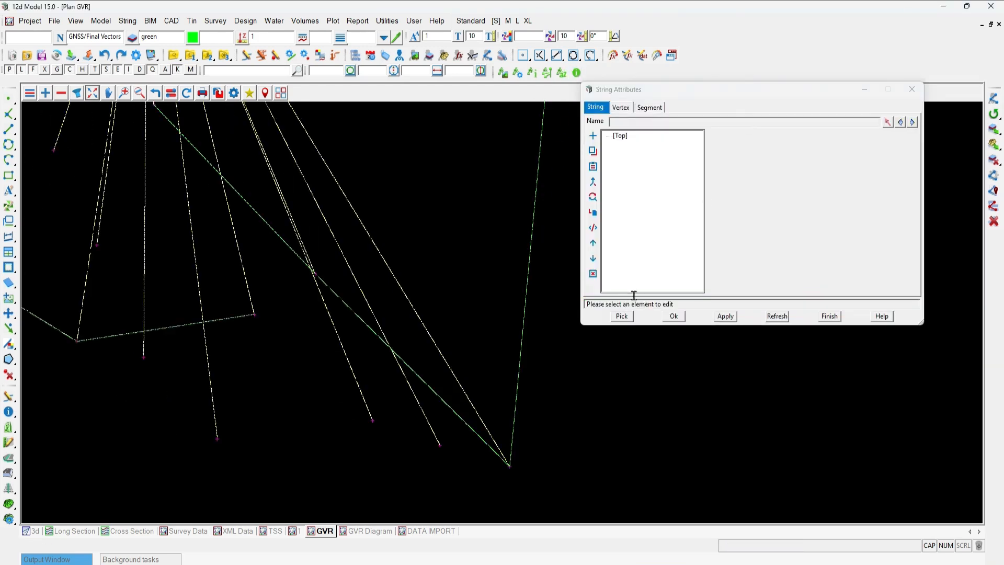
pyautogui.click(621, 316)
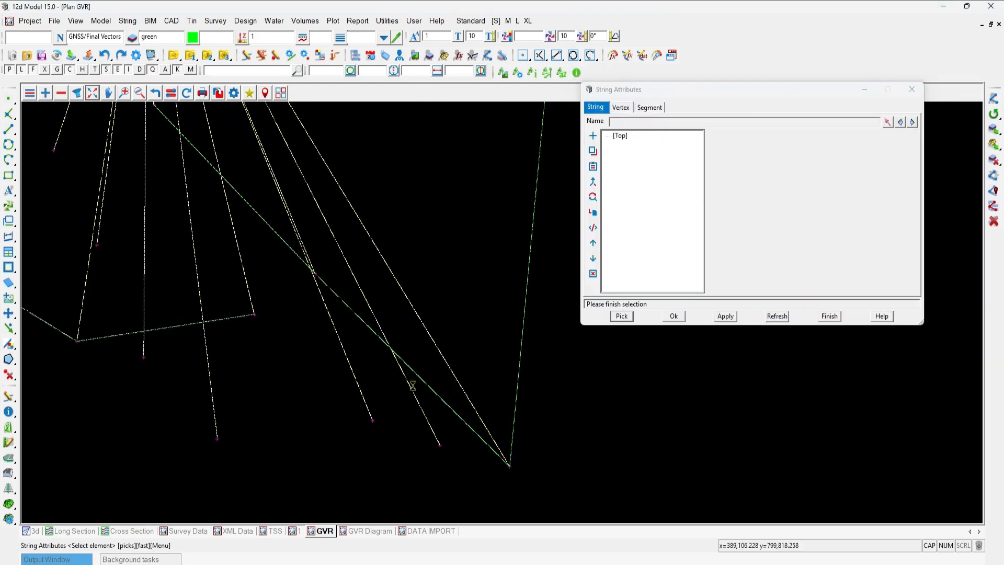
pyautogui.click(288, 245)
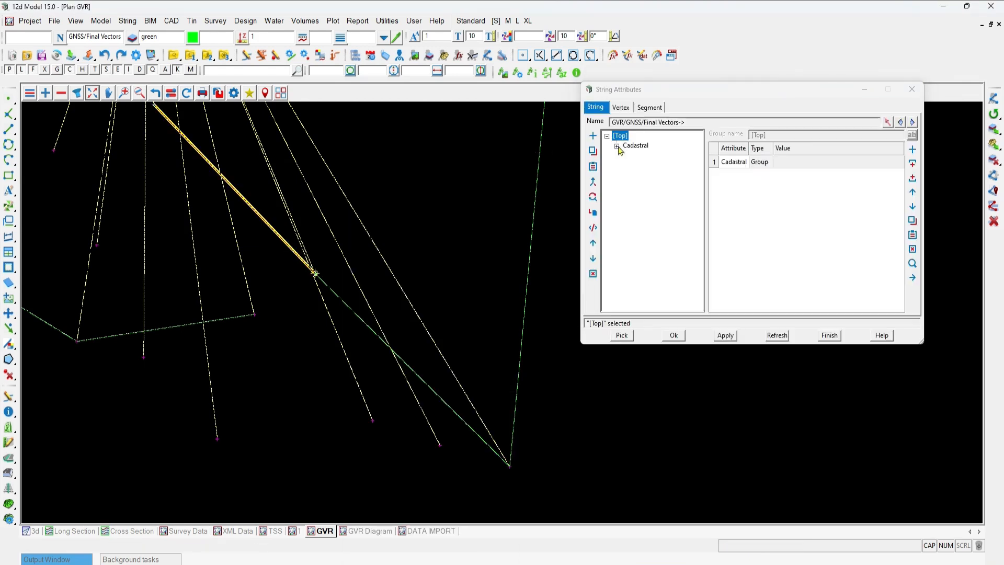
pyautogui.click(627, 176)
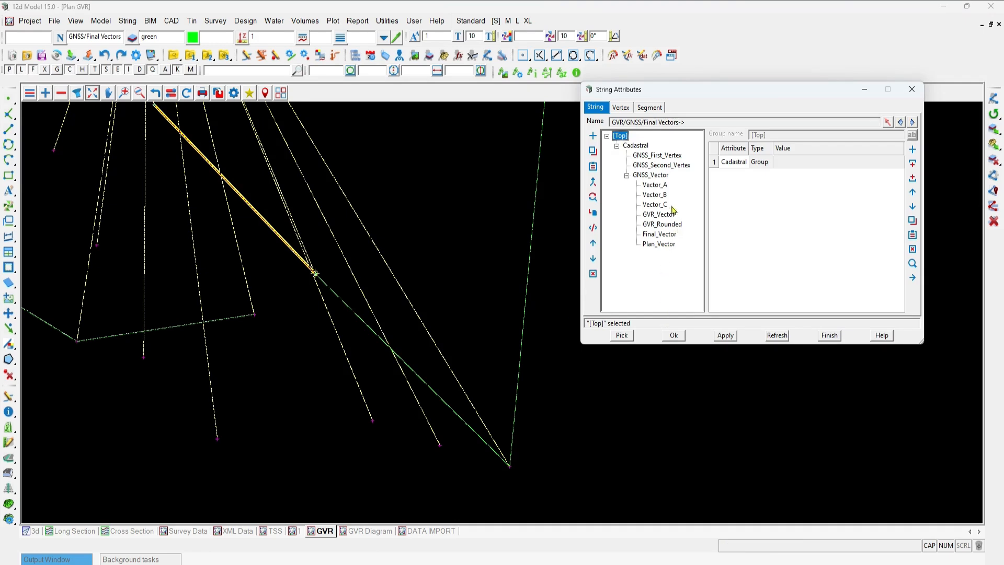
pyautogui.click(671, 236)
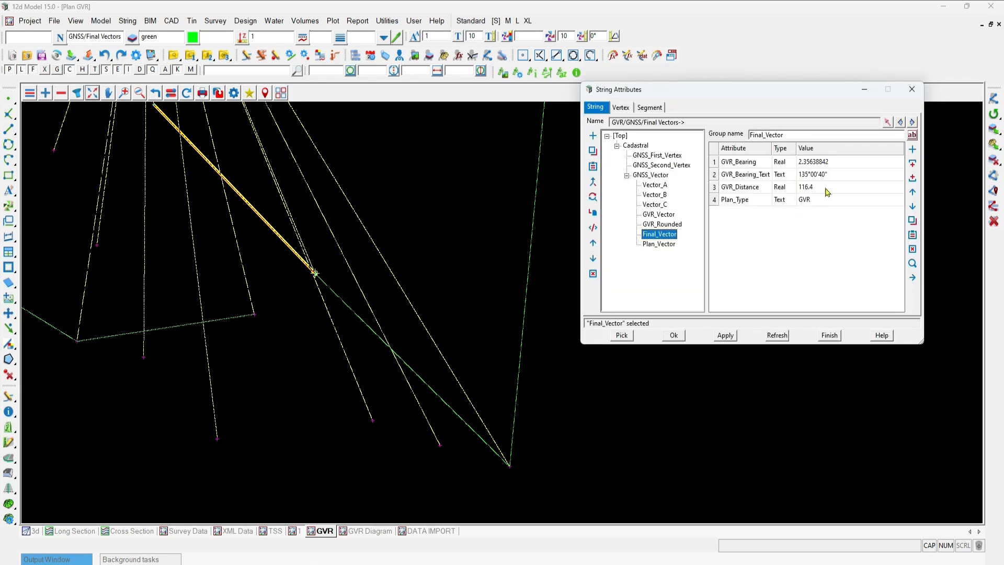
pyautogui.click(659, 247)
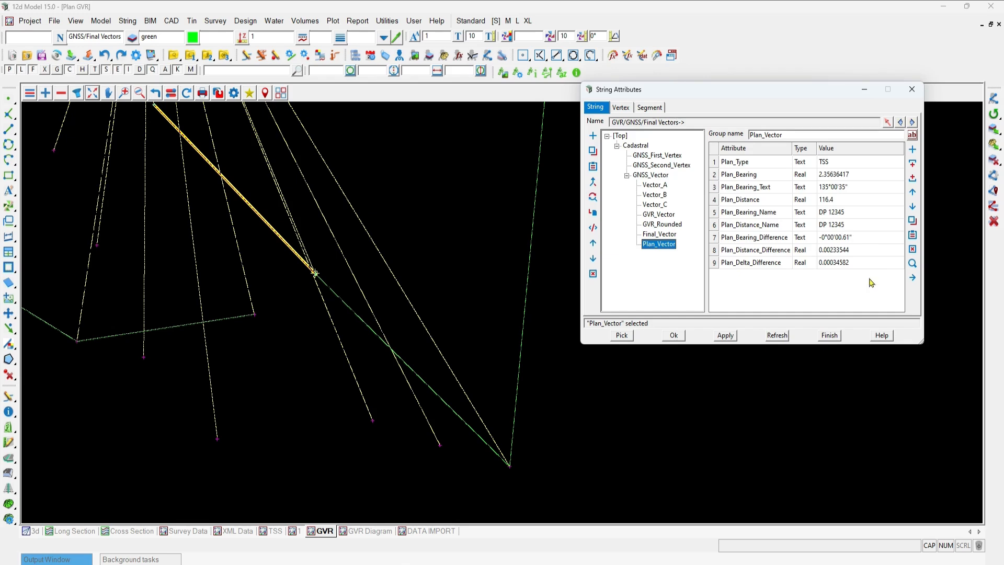
pyautogui.click(830, 334)
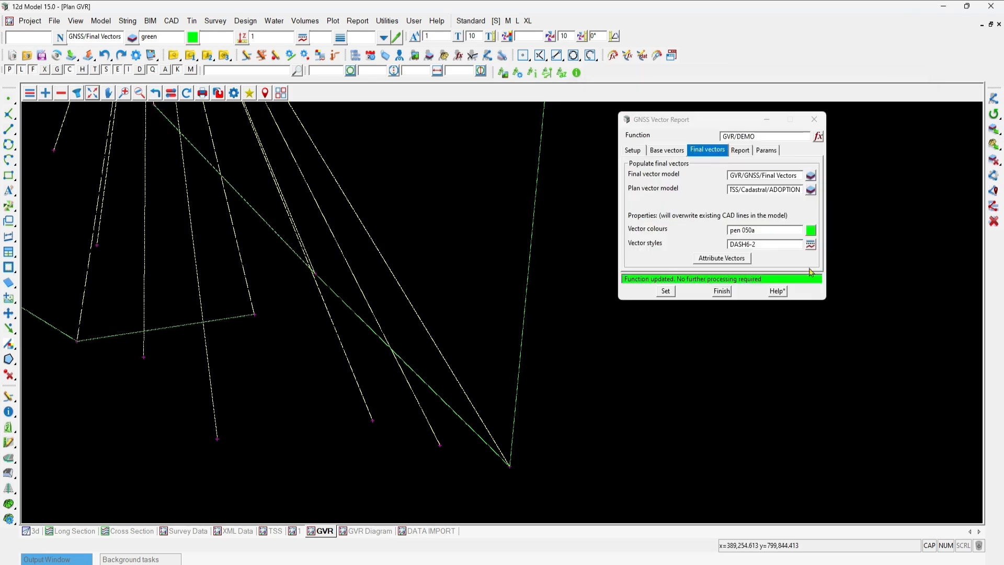
# Create labels for the GVR/GNSS/Final Vectors model using the label attribute file GVR_Vector_Labels.12dlf and a chosen display view
pyautogui.click(561, 74)
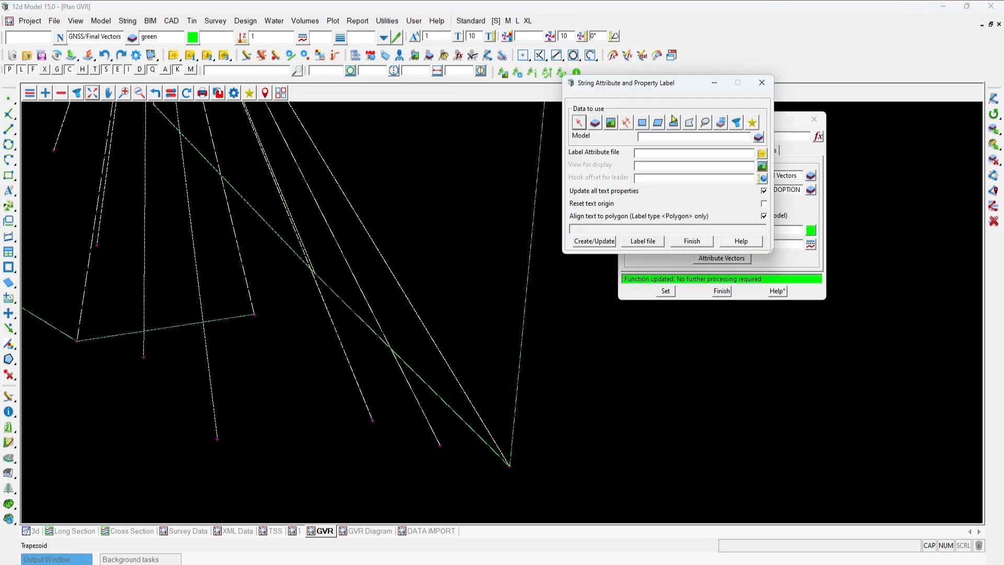
pyautogui.moveTo(658, 86); pyautogui.dragTo(715, 122)
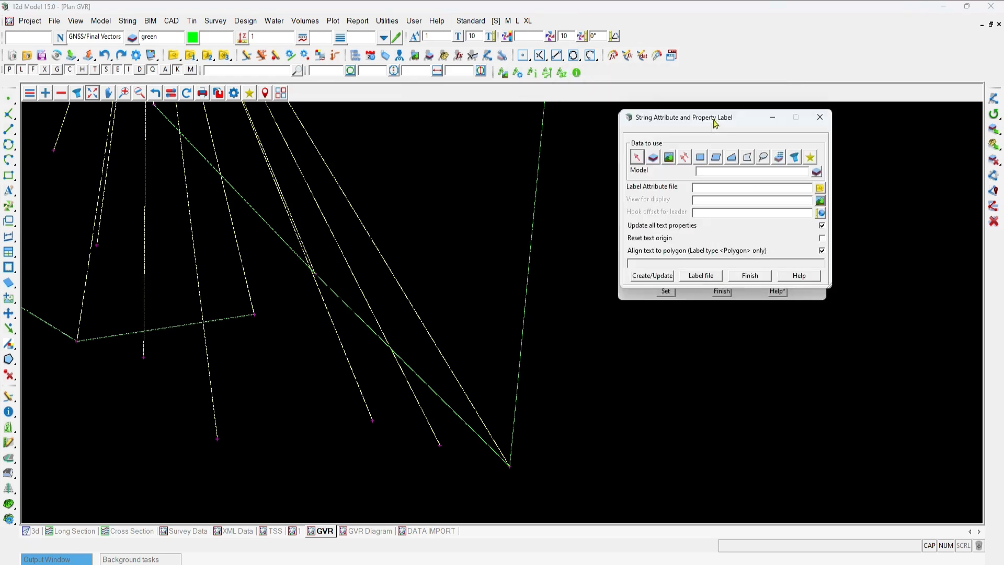
pyautogui.middleClick(708, 169)
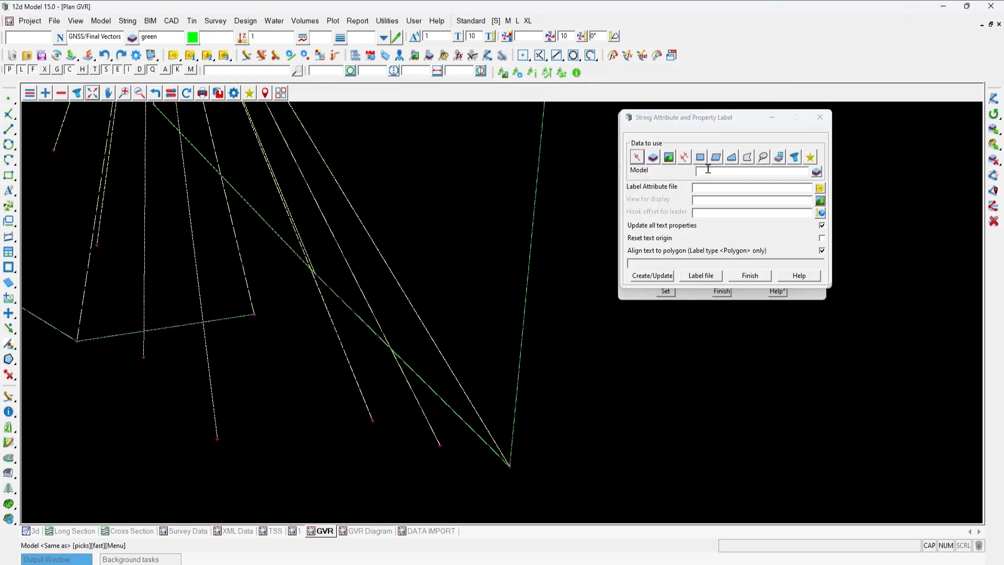
pyautogui.click(529, 262)
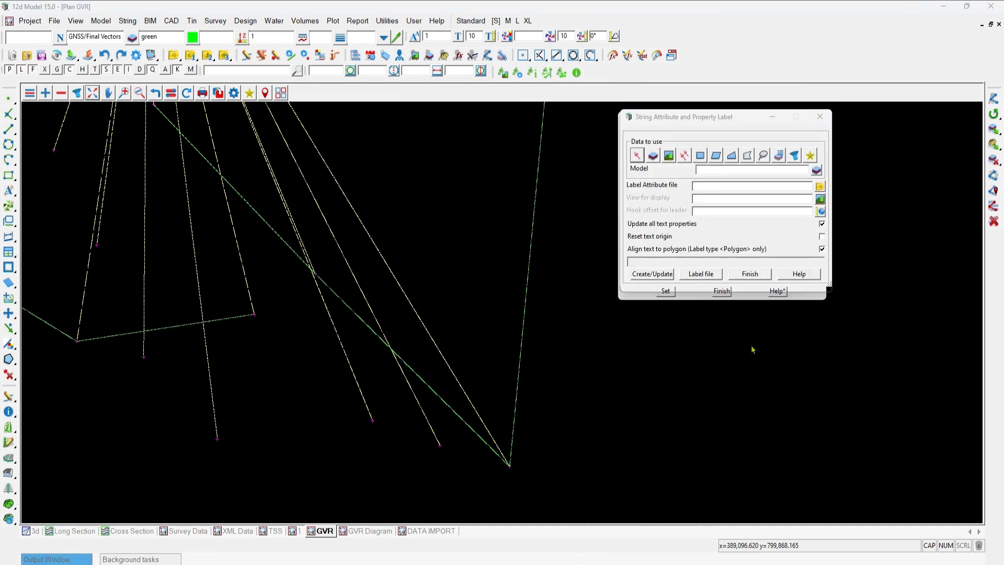
pyautogui.click(819, 189)
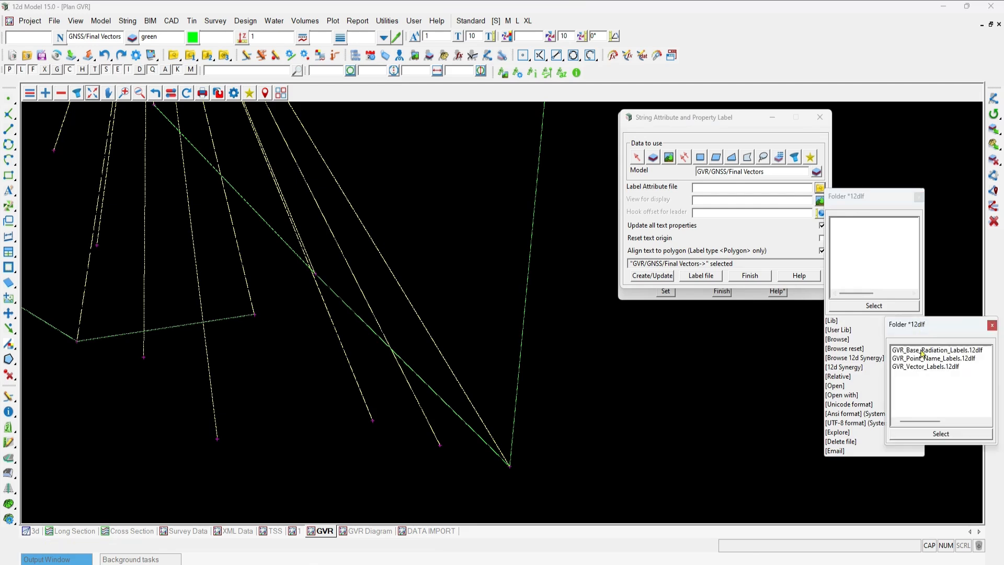
pyautogui.doubleClick(924, 366)
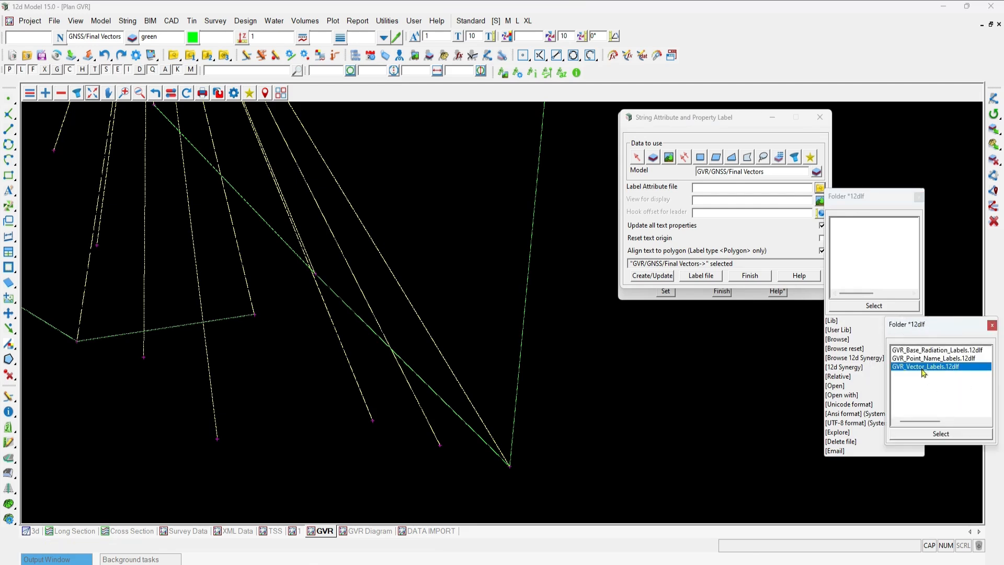
pyautogui.click(820, 201)
pyautogui.click(846, 288)
pyautogui.click(652, 276)
pyautogui.click(748, 276)
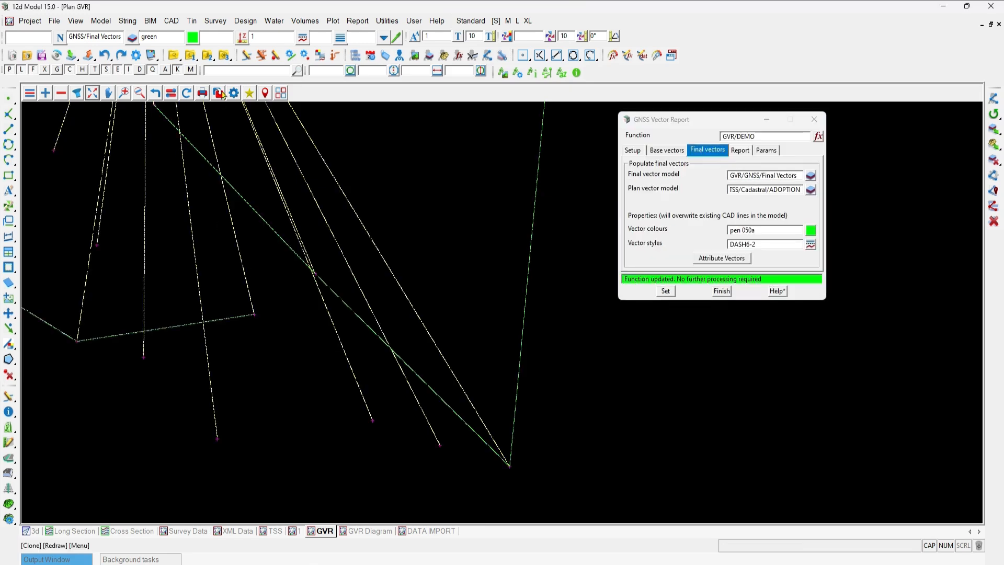
# Set the plan plotting scale of the GVR view to 250
pyautogui.click(234, 95)
pyautogui.click(340, 131)
pyautogui.write('2502')
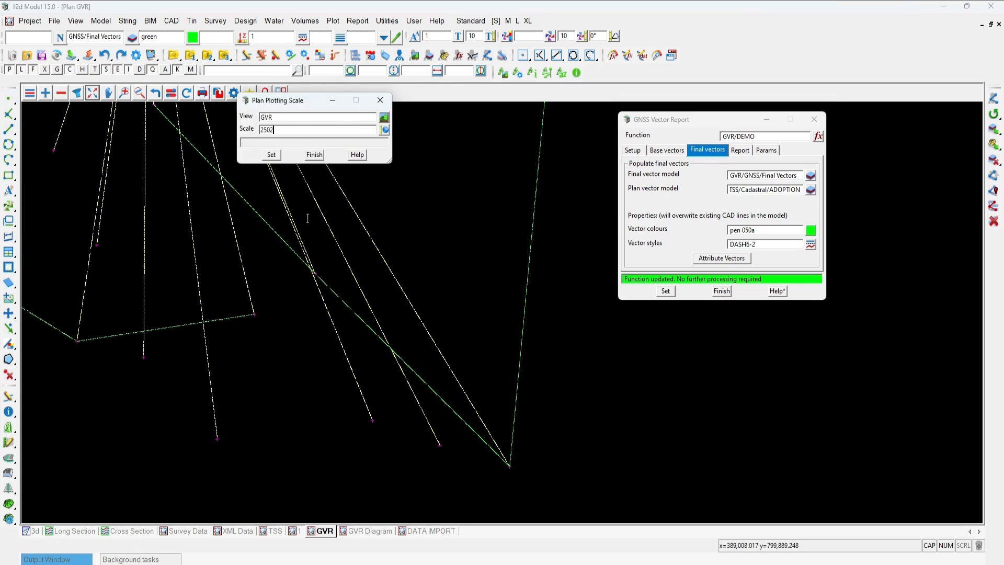
pyautogui.click(272, 155)
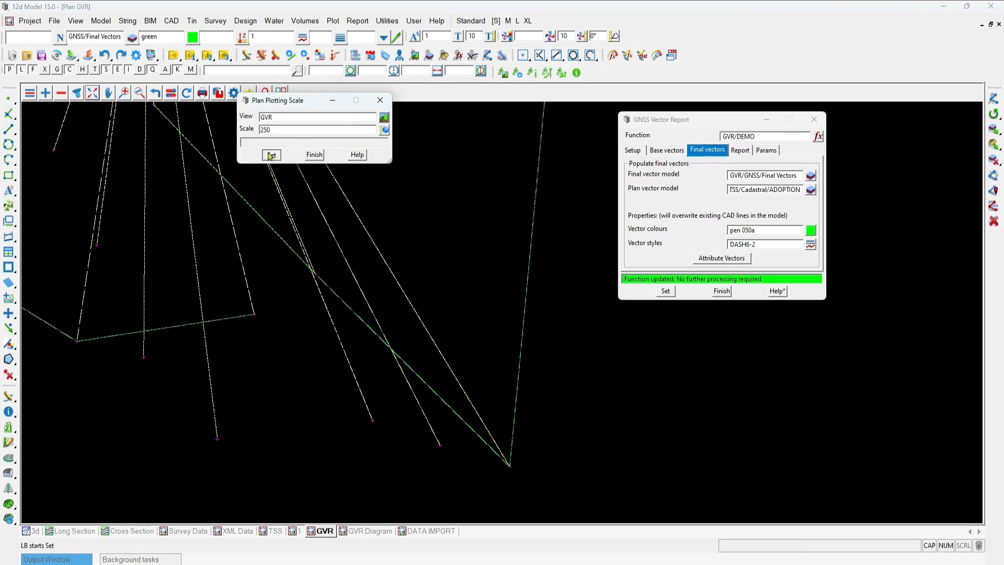
pyautogui.click(314, 154)
pyautogui.scroll(5, 282, 269)
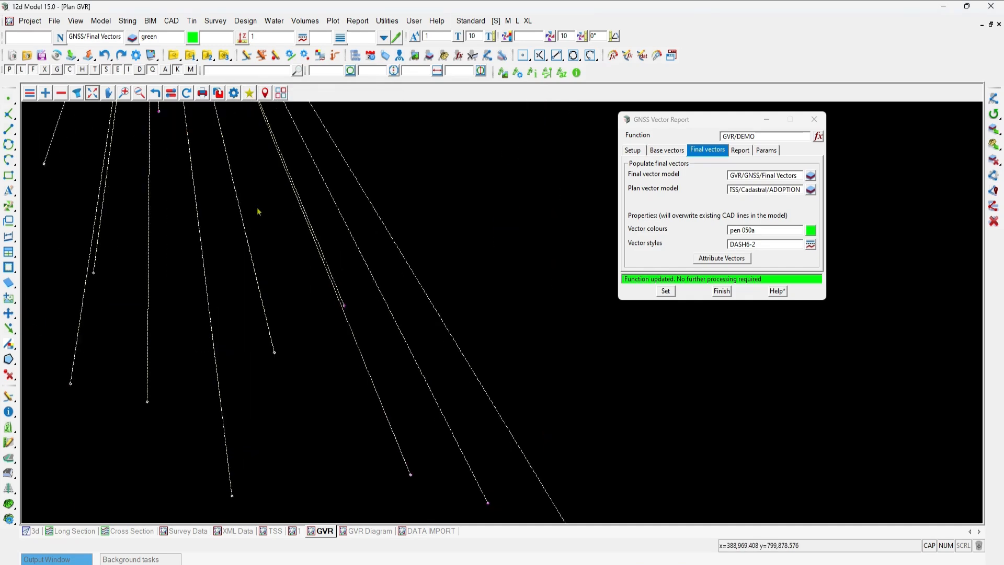
# Examine the bearing, distance and selection label on the final vector running north-west to south-east
pyautogui.scroll(3, 256, 208)
pyautogui.scroll(-3, 209, 201)
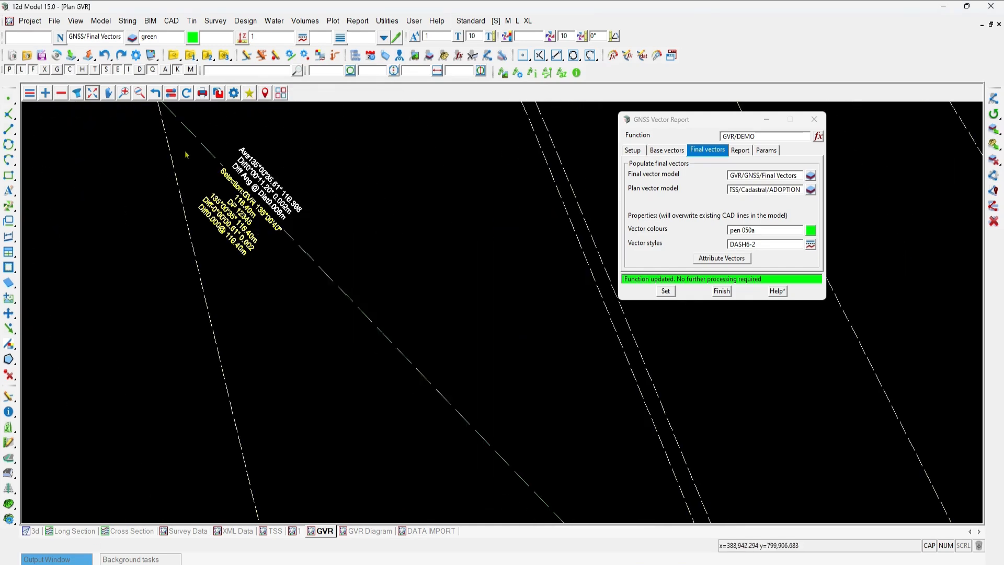
pyautogui.scroll(3, 185, 150)
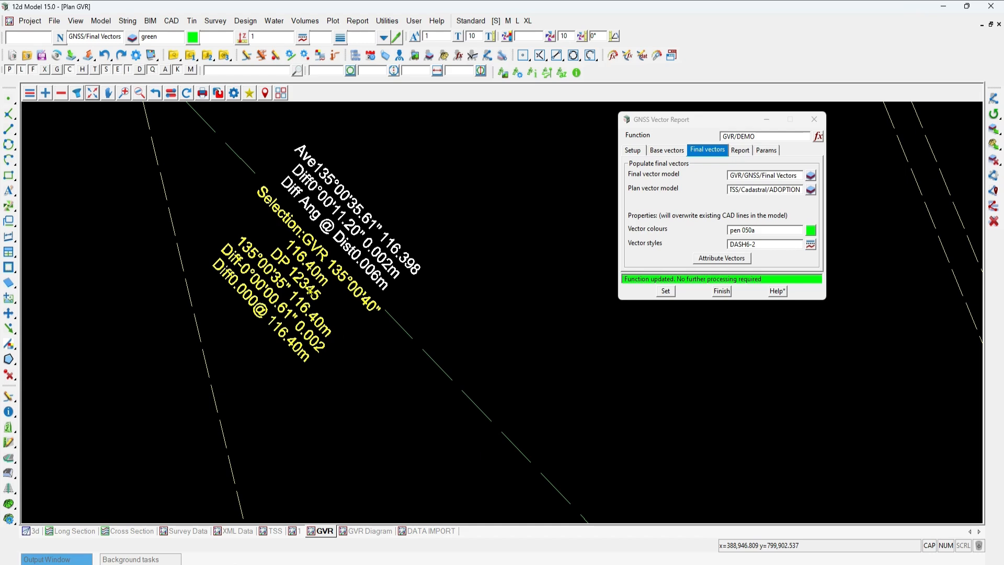
pyautogui.press('ctrl')
pyautogui.press('ctrl')
# Load the GVR/GNSS/Final Vectors attributes into the attributes table, enlarge the window and widen the Plan column
pyautogui.click(745, 154)
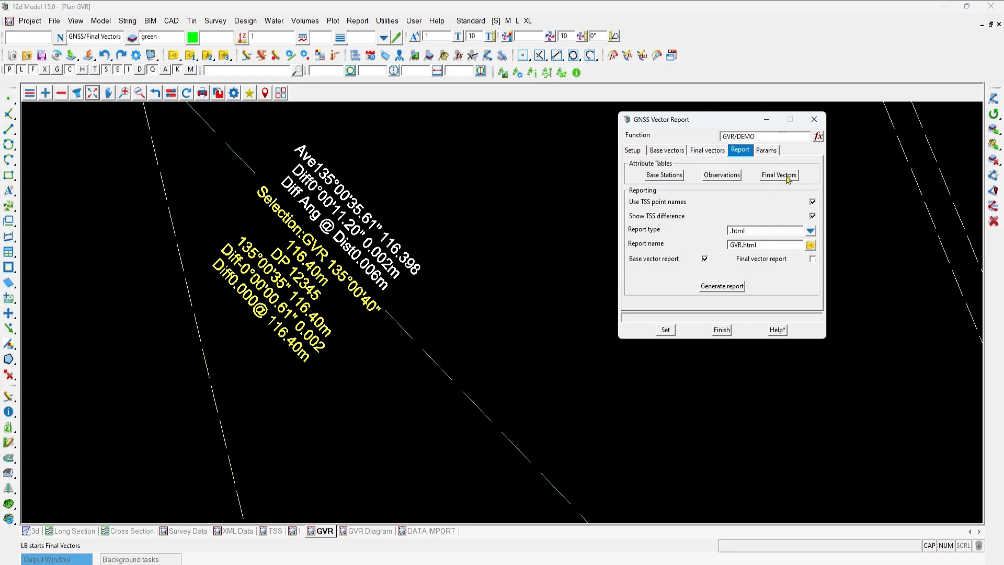
pyautogui.click(786, 177)
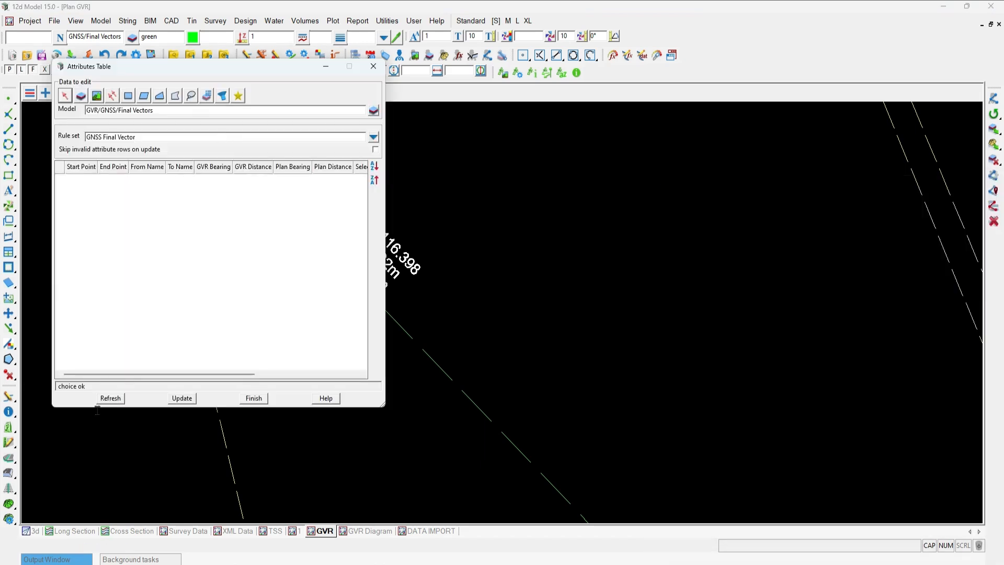
pyautogui.click(111, 397)
pyautogui.moveTo(383, 405); pyautogui.dragTo(820, 506)
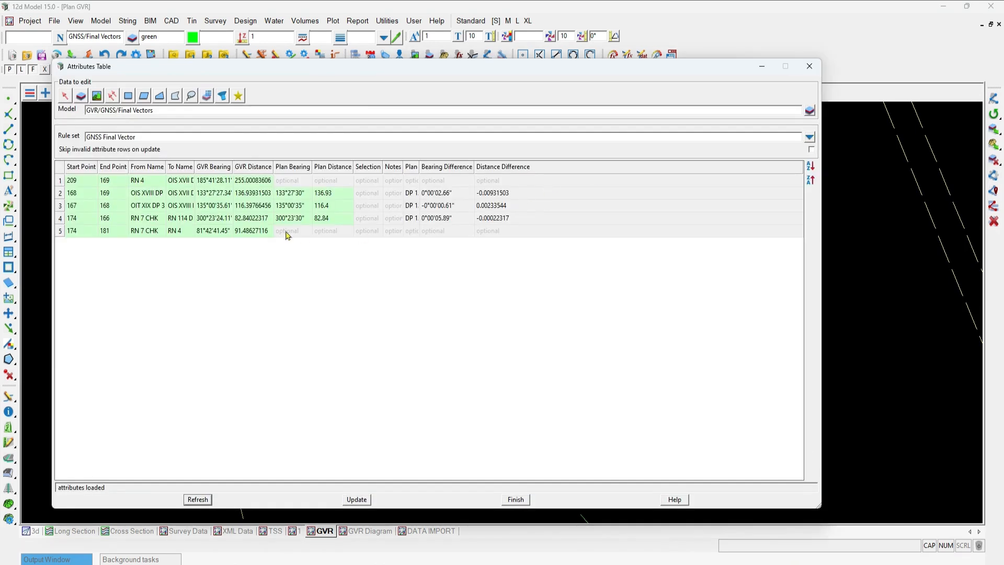
pyautogui.click(413, 167)
pyautogui.moveTo(421, 168); pyautogui.dragTo(459, 167)
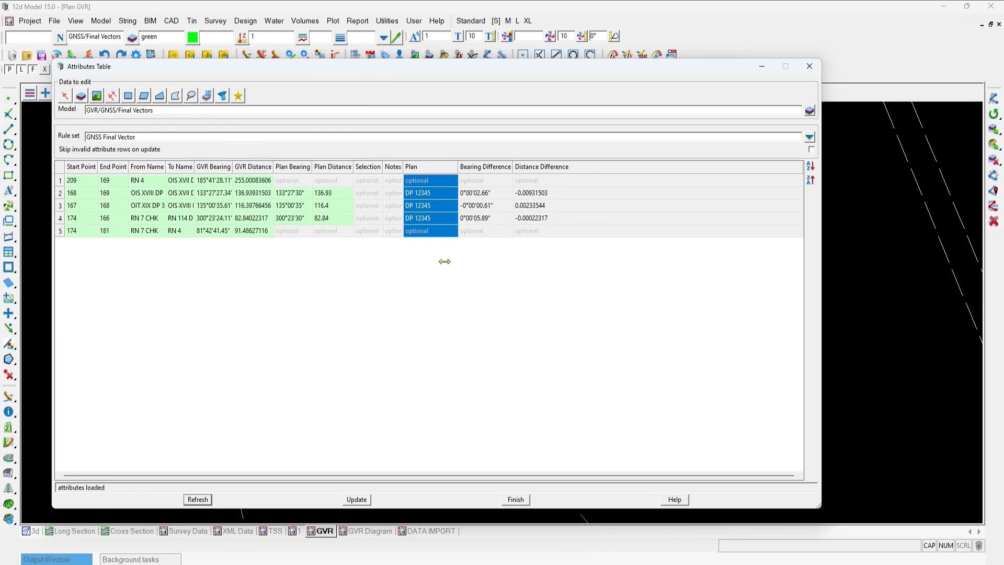
# Review final vector rows 2 to 5, comparing their GVR and plan bearings and distances
pyautogui.click(59, 198)
pyautogui.click(59, 206)
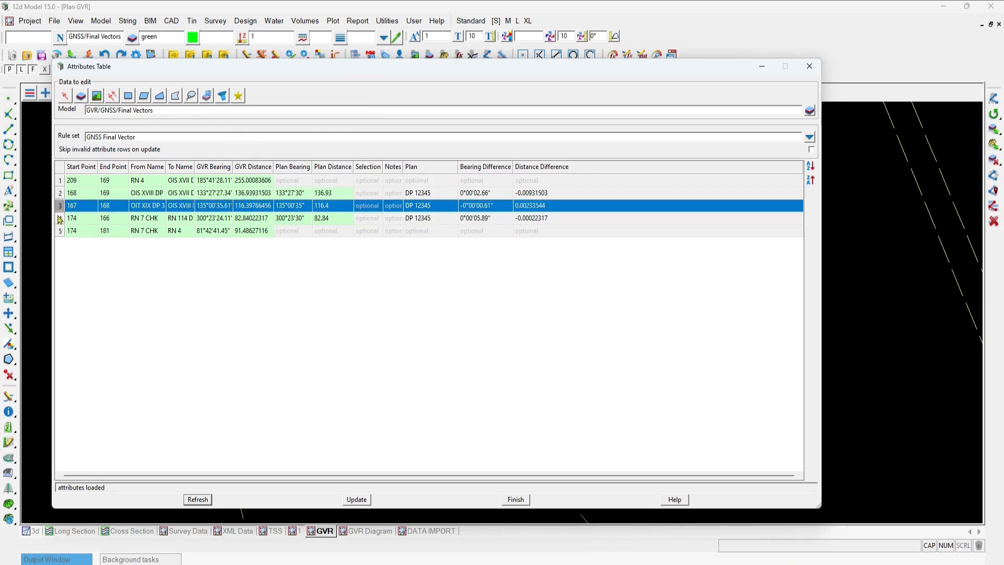
pyautogui.click(59, 218)
pyautogui.click(61, 232)
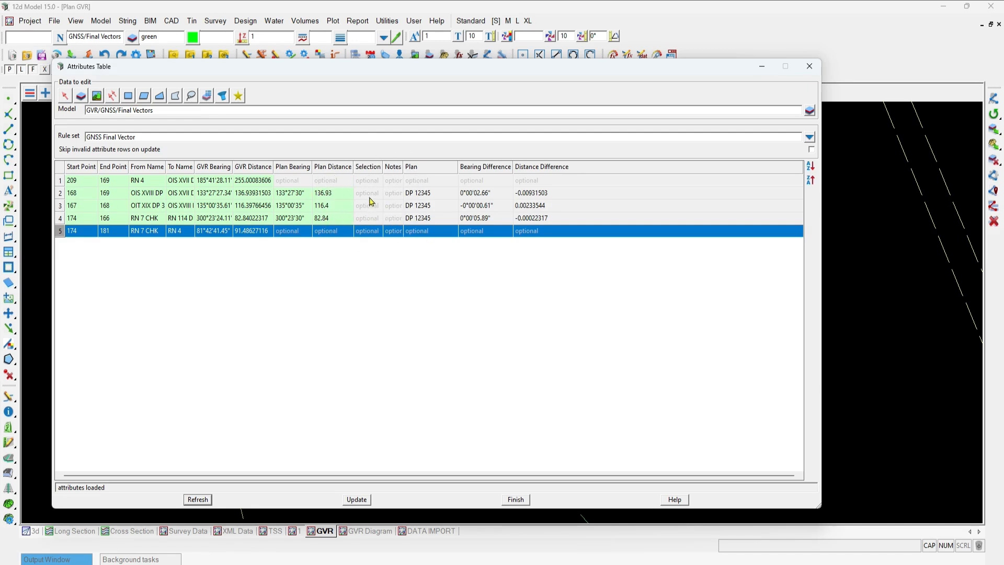
# Set the Selection of final vector rows 2, 3 and 4 to PLAN
pyautogui.click(370, 170)
pyautogui.click(365, 195)
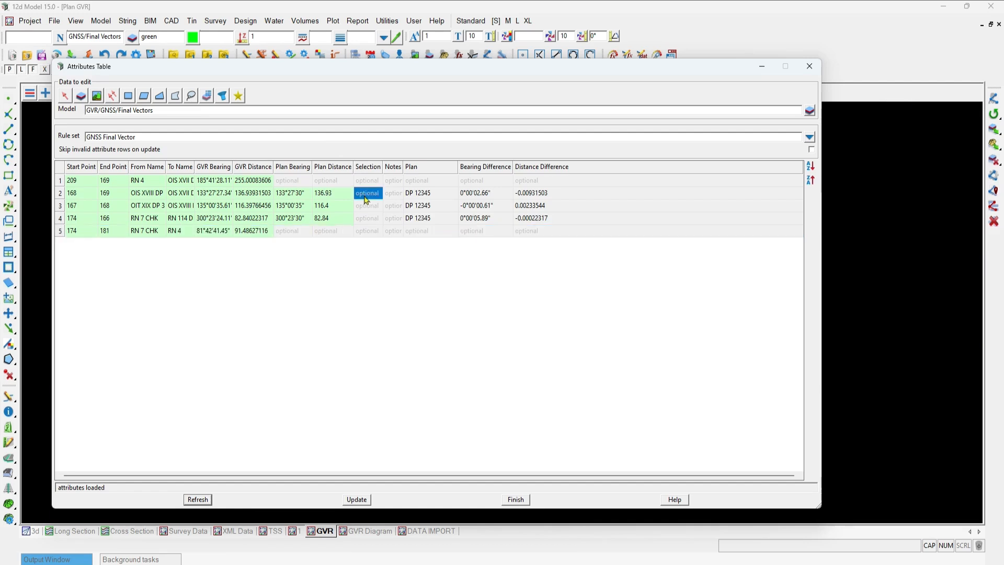
pyautogui.click(366, 200)
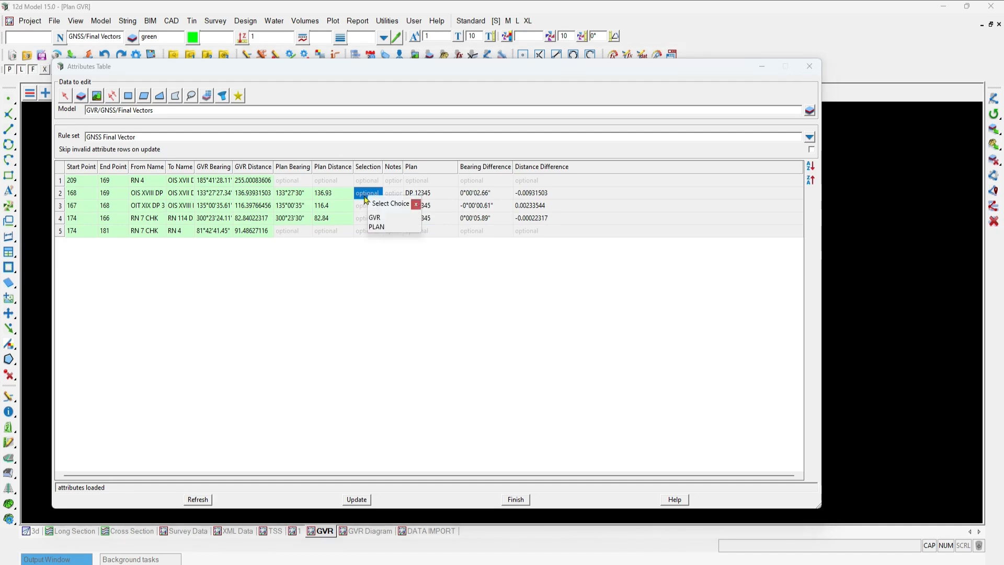
pyautogui.click(382, 228)
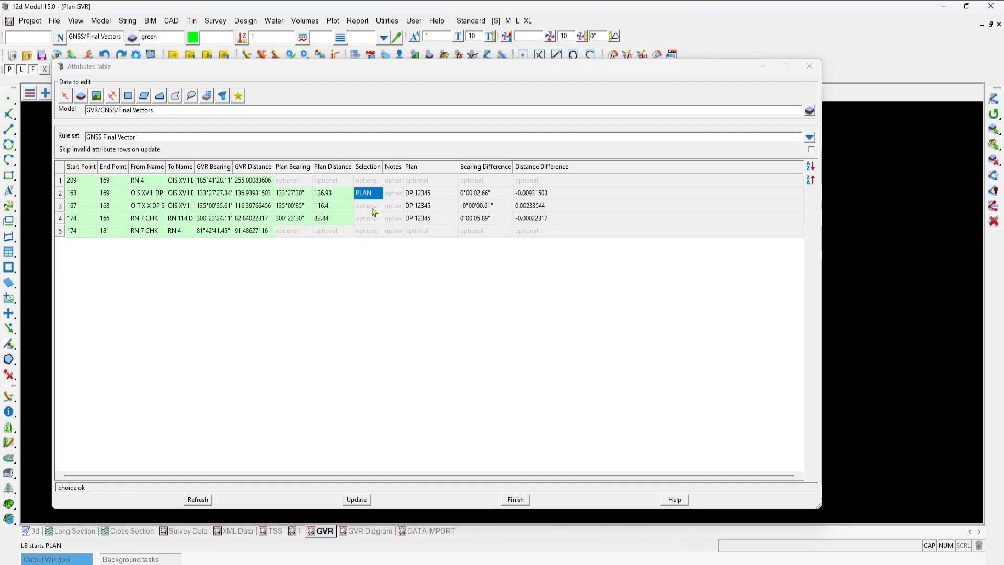
pyautogui.click(372, 208)
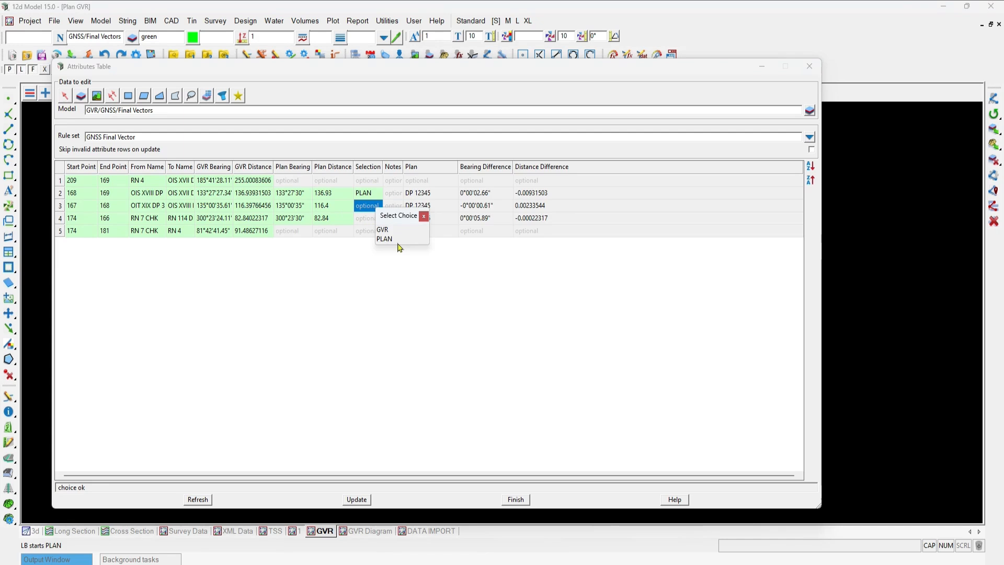
pyautogui.click(396, 242)
pyautogui.click(368, 219)
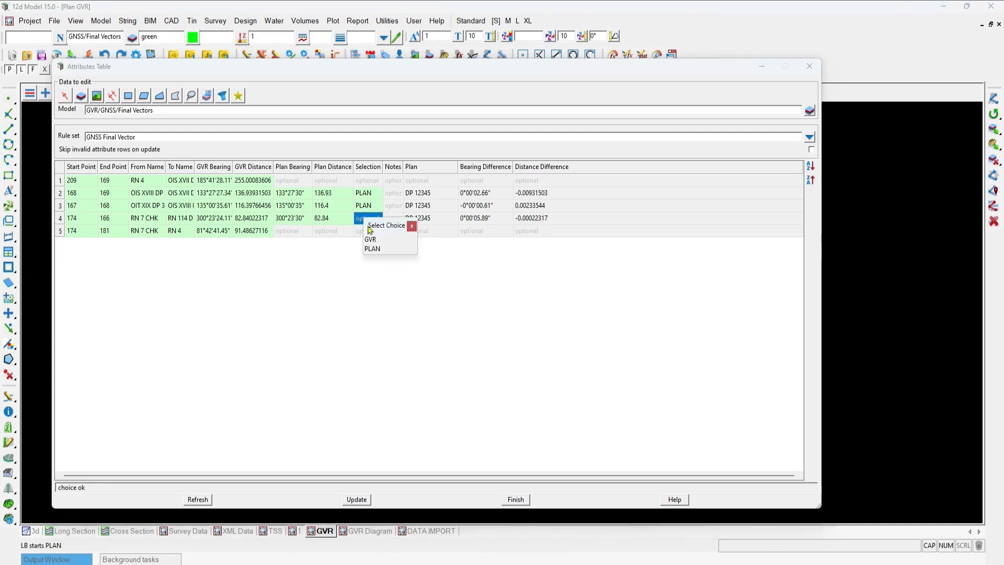
pyautogui.click(374, 249)
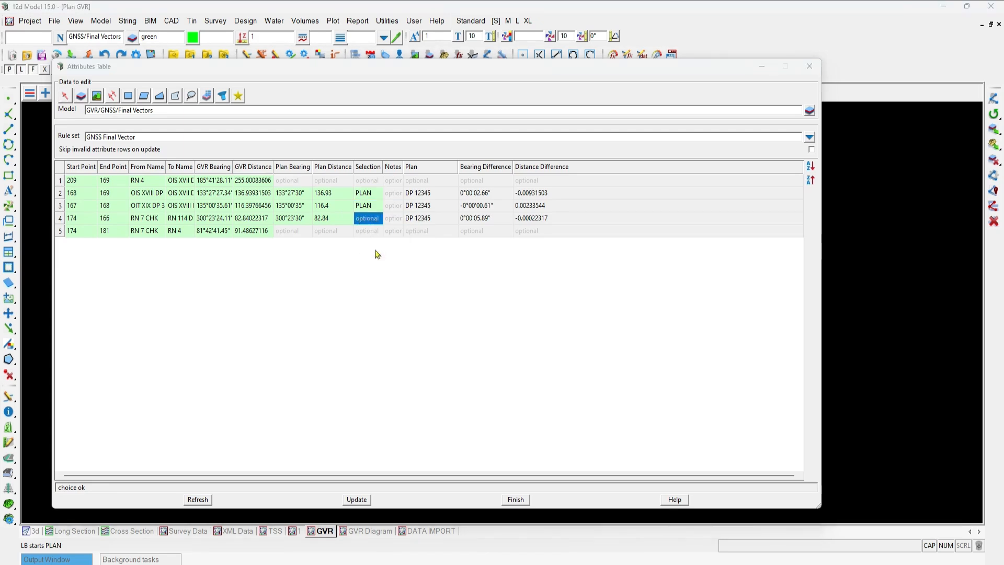
# Enter the note "Fine" for row 2, then update the final vector attributes and close the table
pyautogui.click(399, 196)
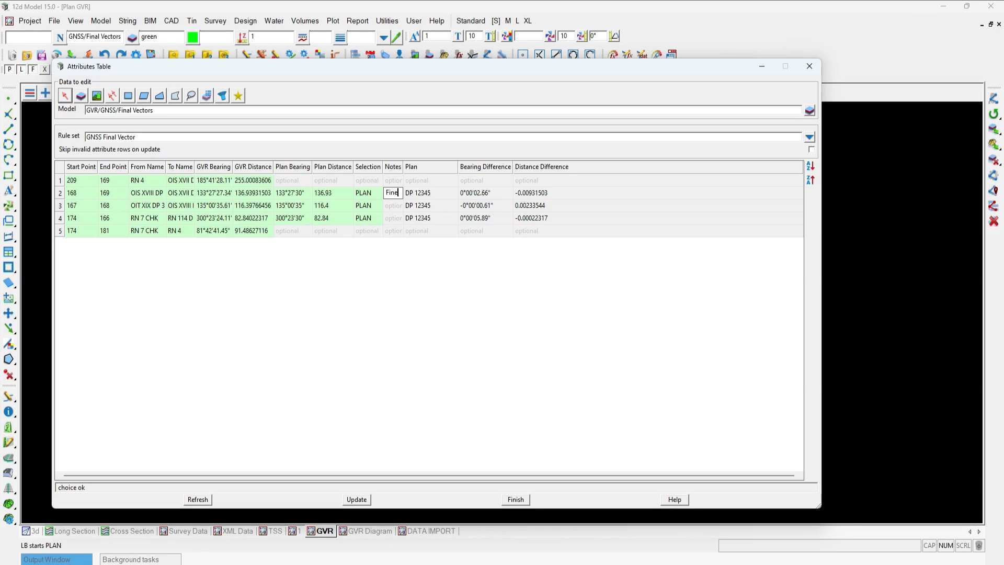
pyautogui.click(368, 499)
pyautogui.click(367, 499)
pyautogui.moveTo(111, 487); pyautogui.dragTo(11, 478)
pyautogui.click(514, 499)
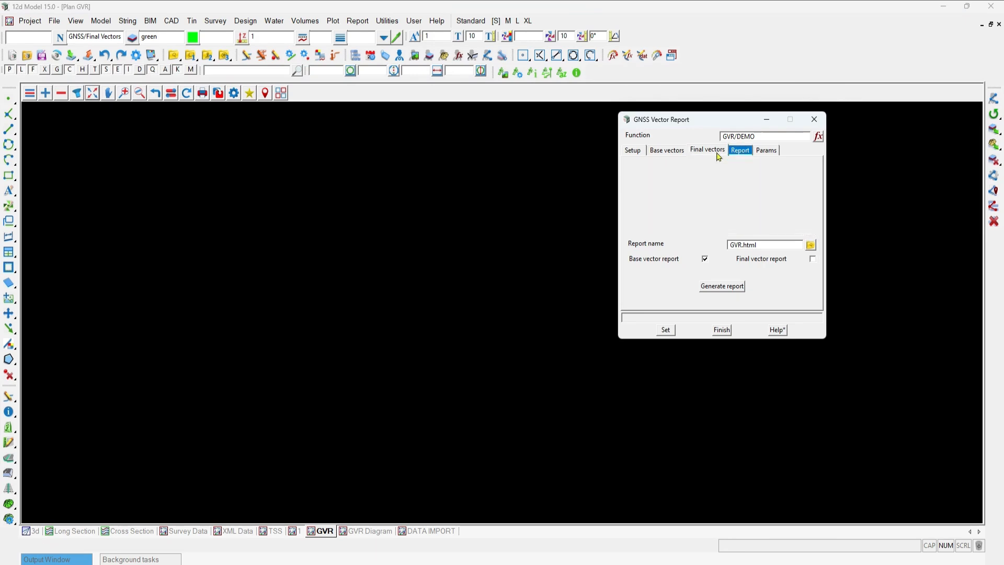
# Update the GVR/DEMO function and attribute the final vectors again with the PLAN selections
pyautogui.click(664, 329)
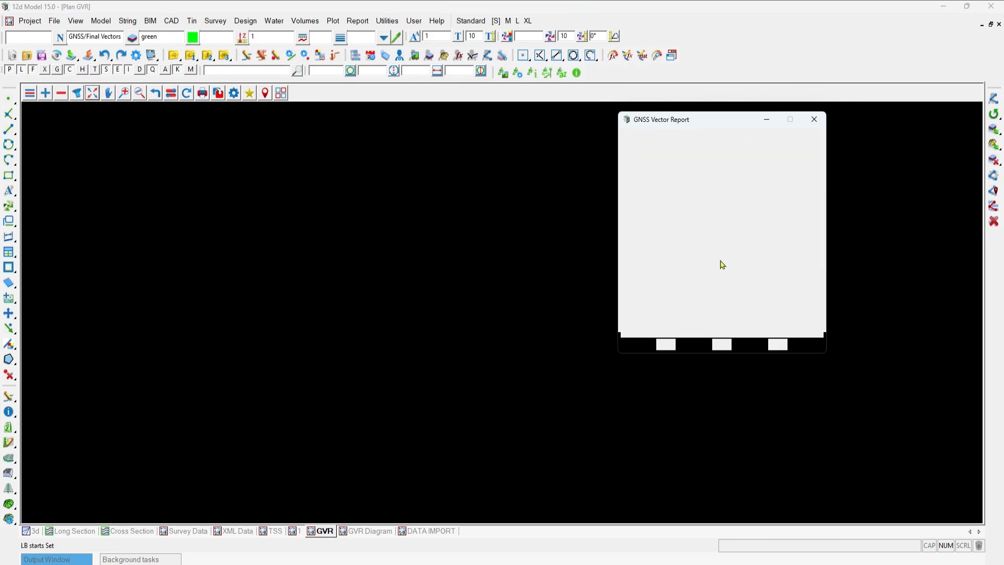
pyautogui.click(720, 261)
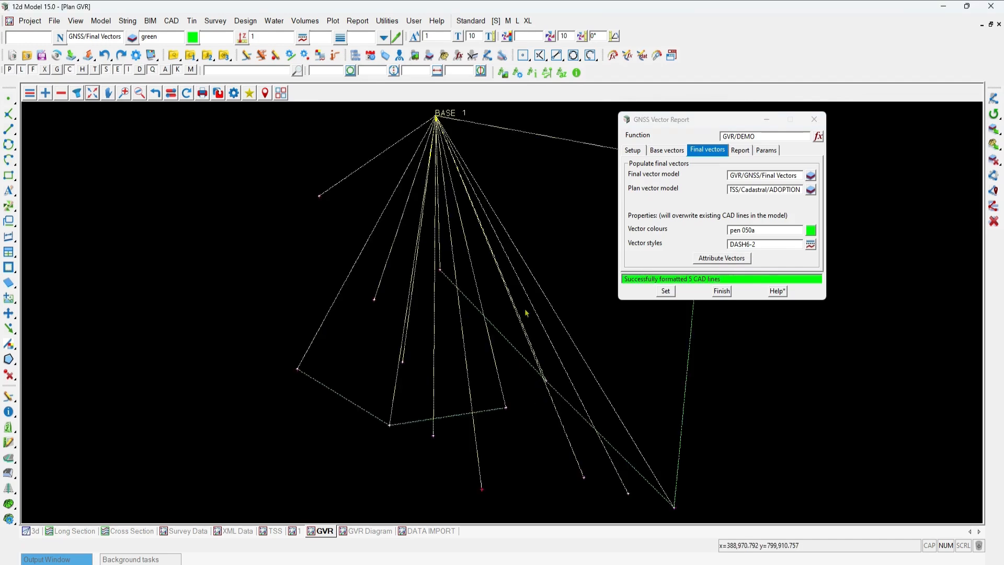
pyautogui.scroll(4, 520, 319)
pyautogui.scroll(5, 445, 295)
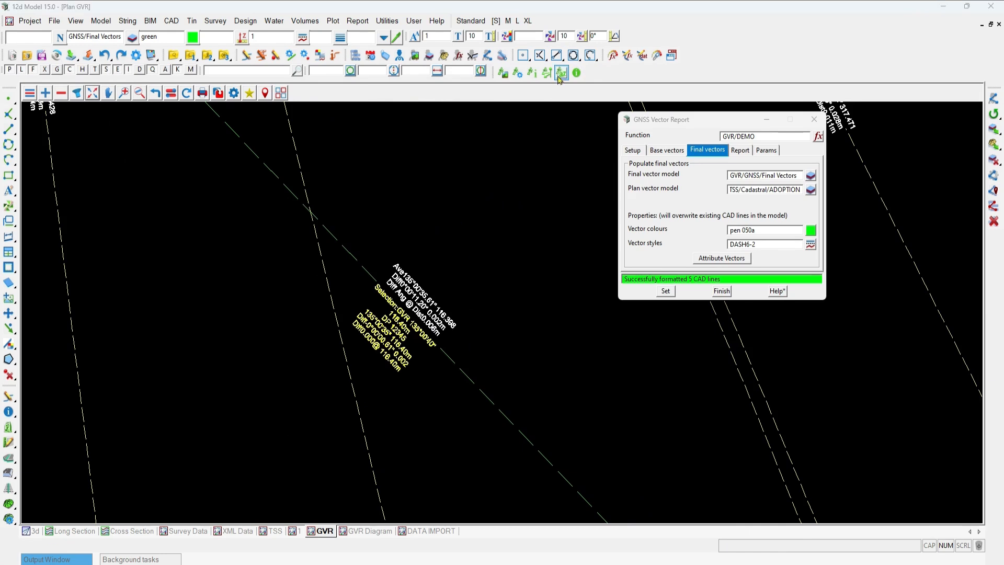
# Update the labels of the GVR/GNSS/Final Vectors model using GVR_Vector_Labels.12dlf, with GVR as the display view
pyautogui.click(575, 59)
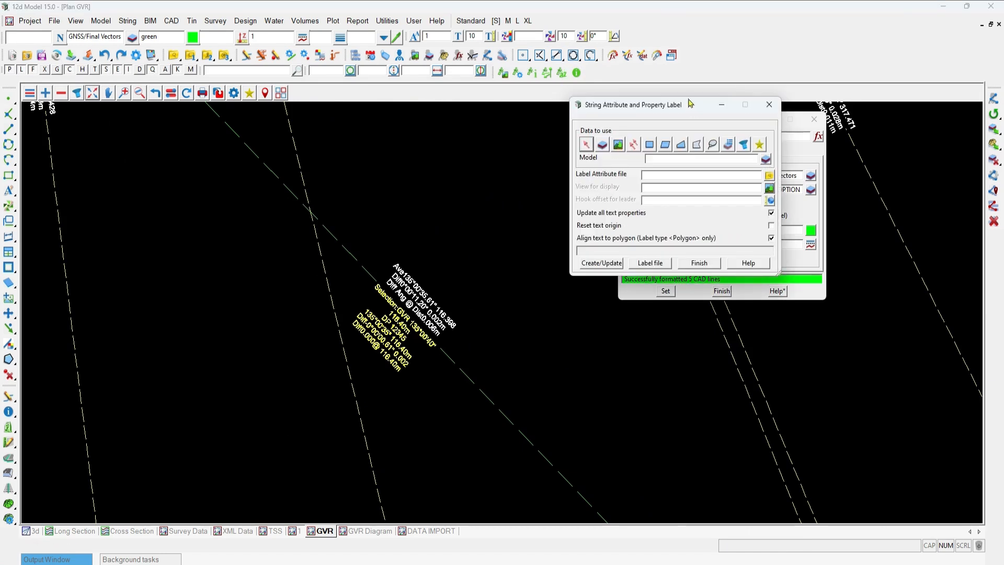
pyautogui.moveTo(707, 109); pyautogui.dragTo(755, 126)
pyautogui.click(813, 177)
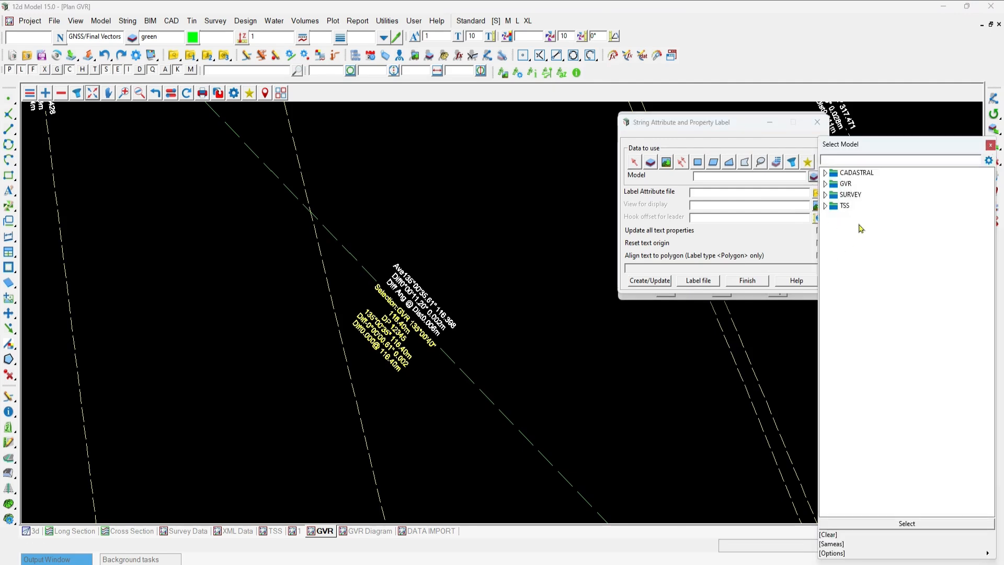
pyautogui.click(835, 544)
pyautogui.click(539, 451)
pyautogui.middleClick(539, 451)
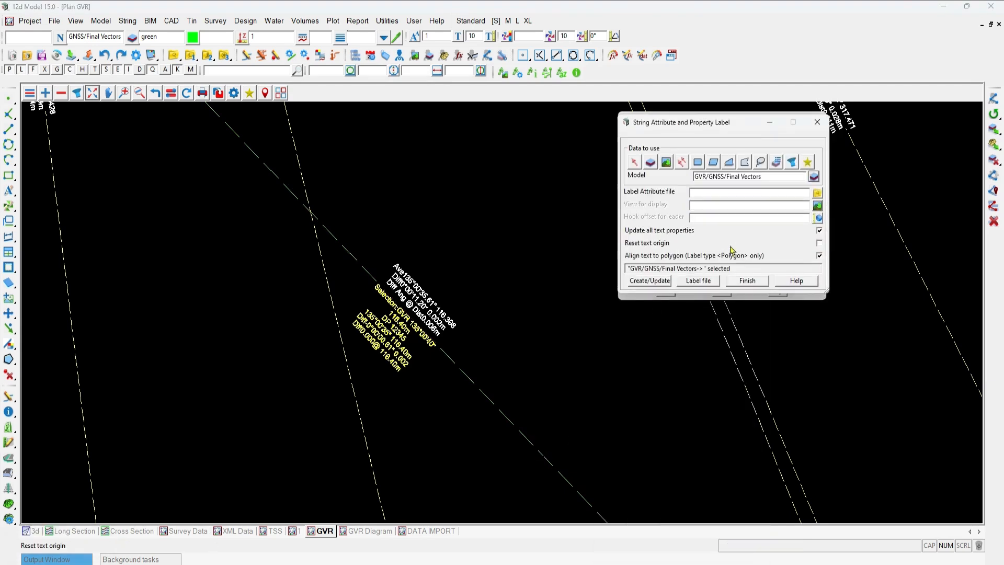
pyautogui.click(817, 192)
pyautogui.click(830, 325)
pyautogui.doubleClick(925, 371)
pyautogui.click(817, 205)
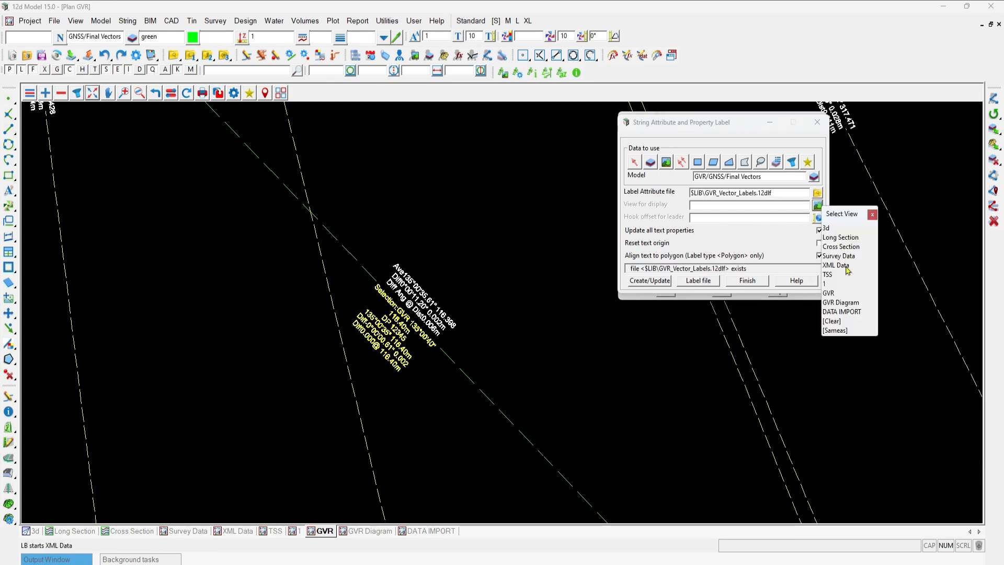
pyautogui.click(836, 293)
pyautogui.click(647, 284)
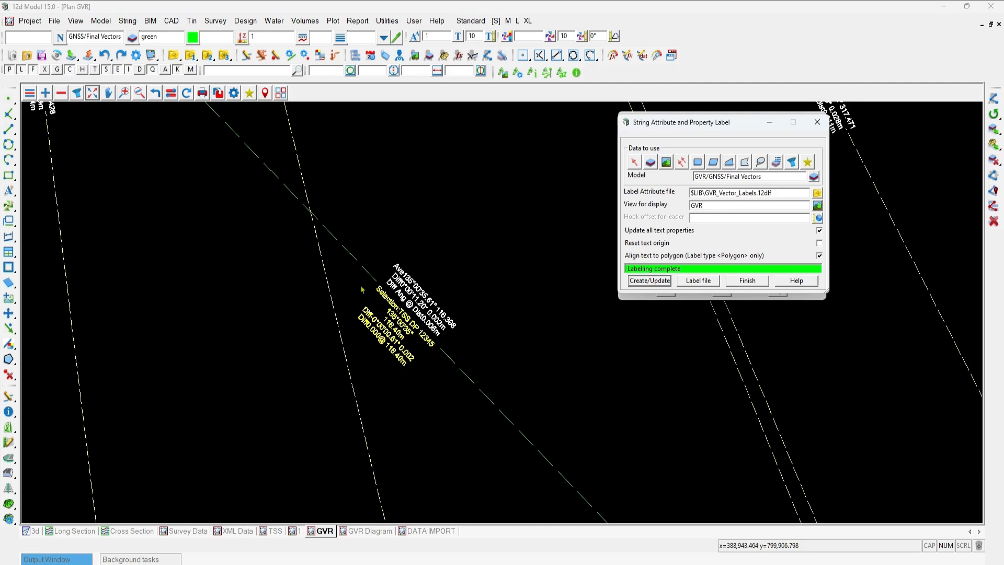
pyautogui.click(748, 281)
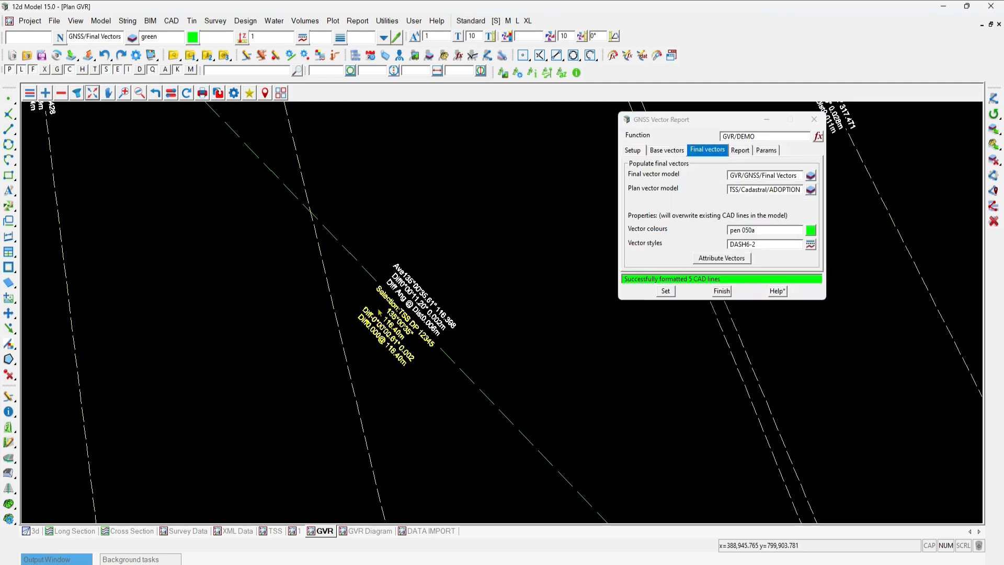
# Examine the Plan_Vector and Final_Vector attribute groups of the relabelled vector running north-west to south-east
pyautogui.scroll(1, 388, 320)
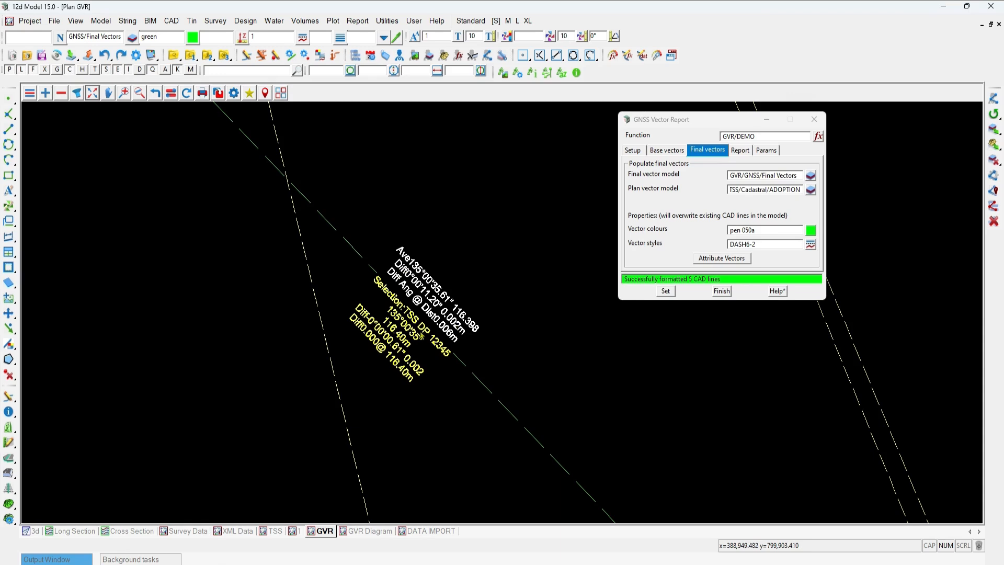
pyautogui.click(410, 317)
pyautogui.click(577, 75)
pyautogui.click(623, 310)
pyautogui.click(485, 390)
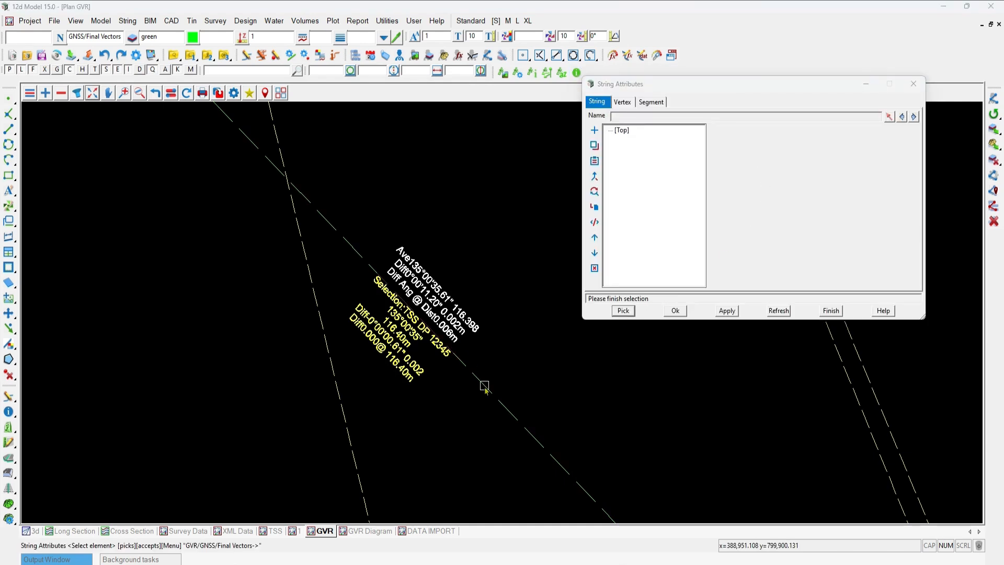
pyautogui.middleClick(484, 387)
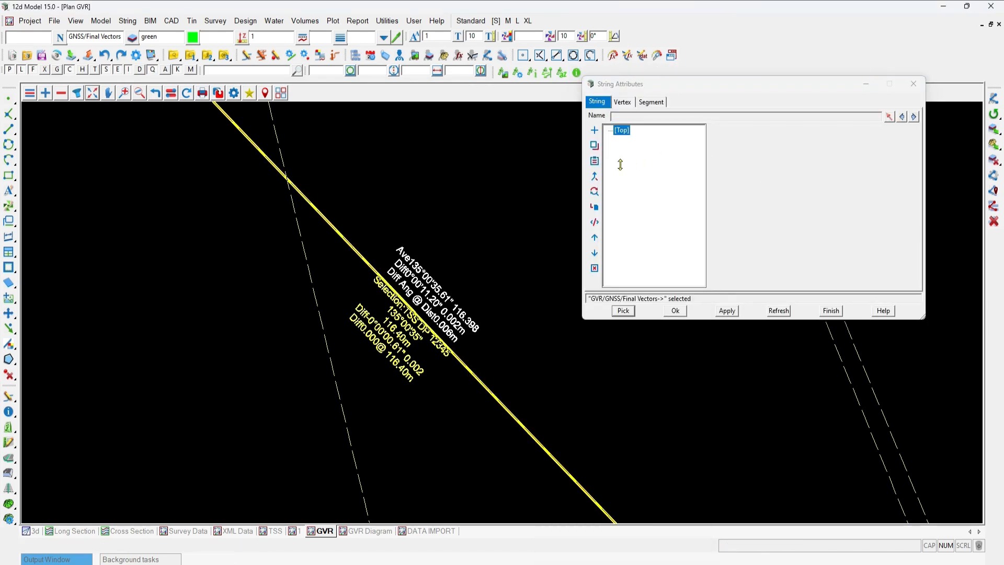
pyautogui.click(619, 142)
pyautogui.click(628, 170)
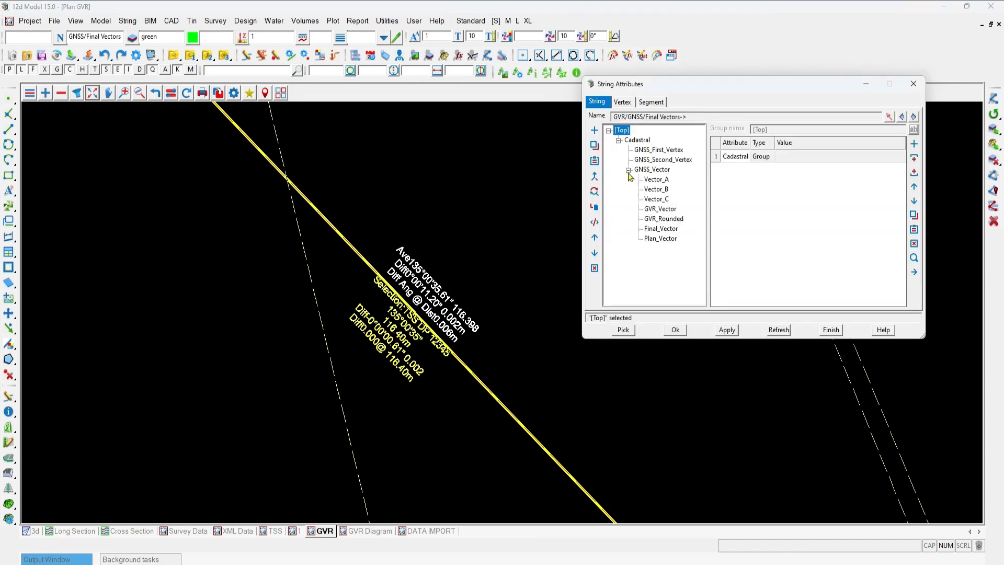
pyautogui.click(660, 240)
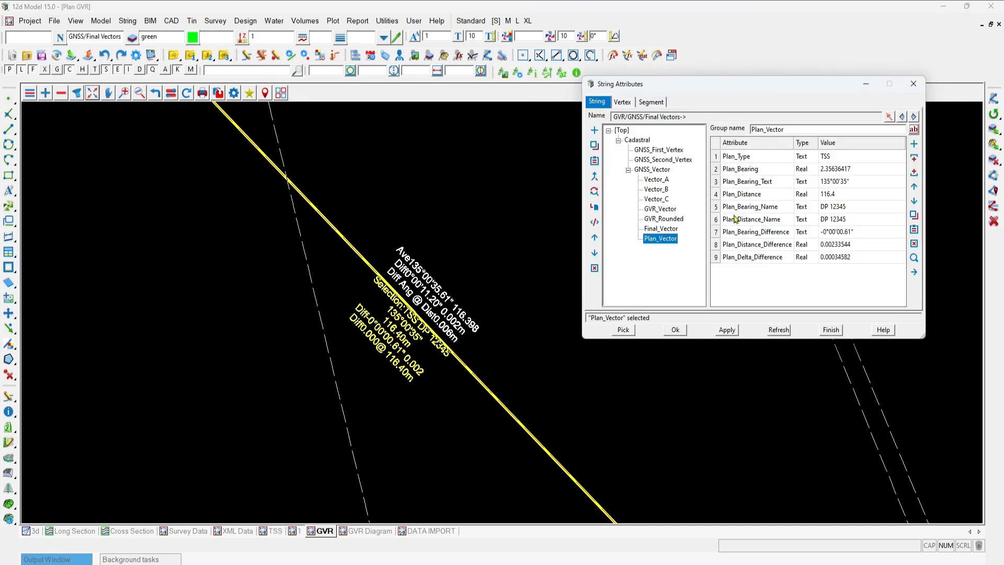
pyautogui.click(655, 230)
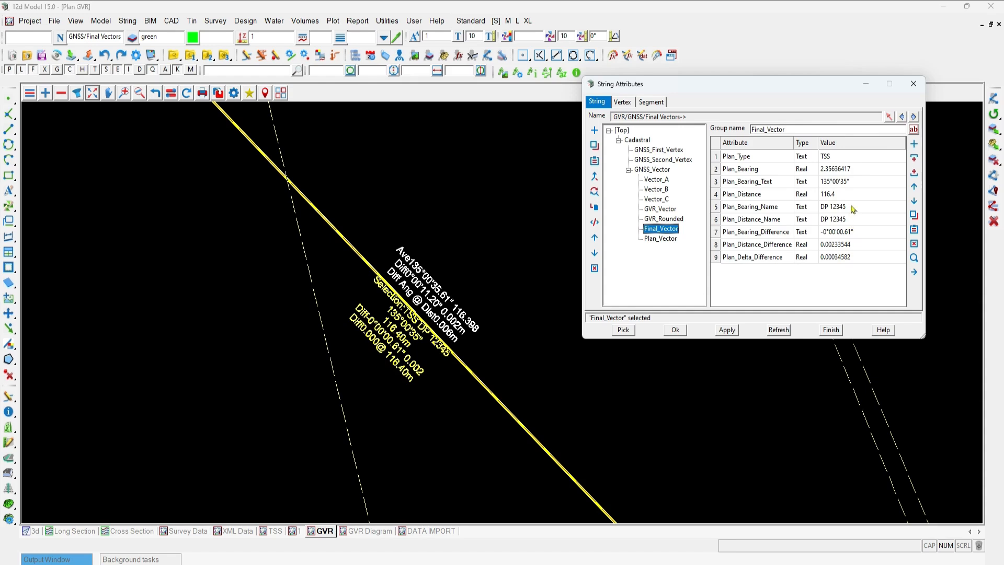
pyautogui.click(831, 329)
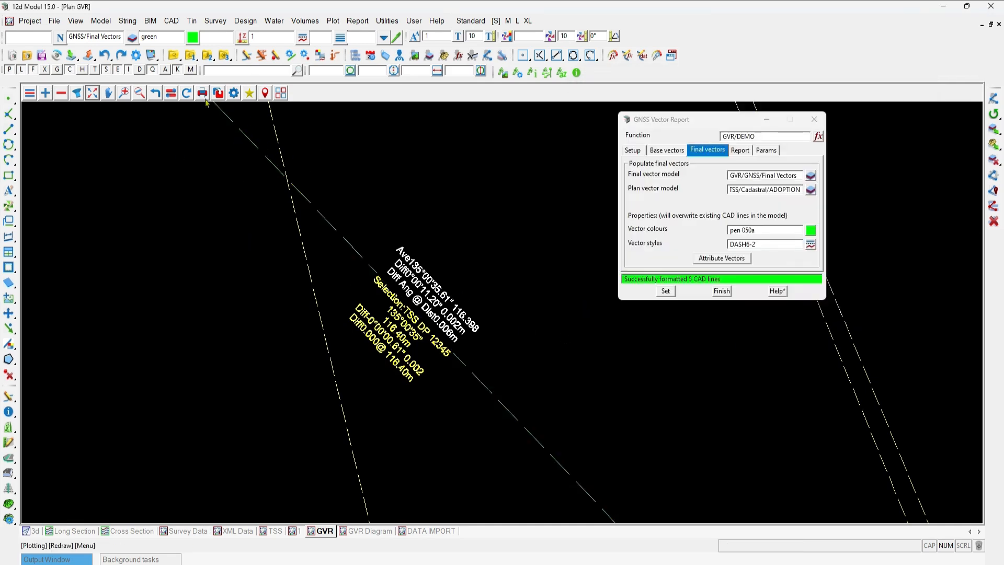
# Open the Projection Traverse Spreadsheet for the Cadastral network with the file GVR precalc.ts
pyautogui.click(9, 443)
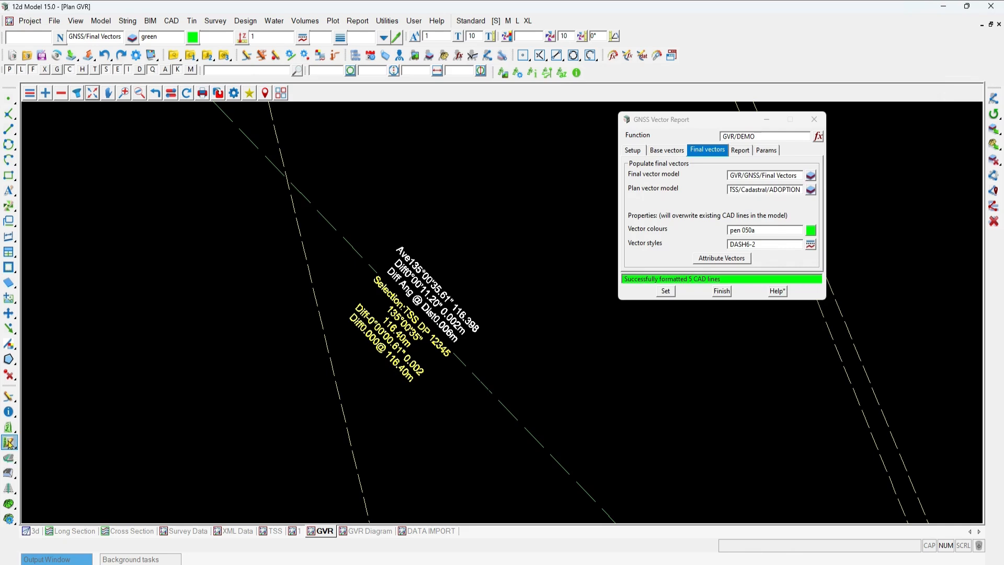
pyautogui.click(52, 504)
pyautogui.click(479, 344)
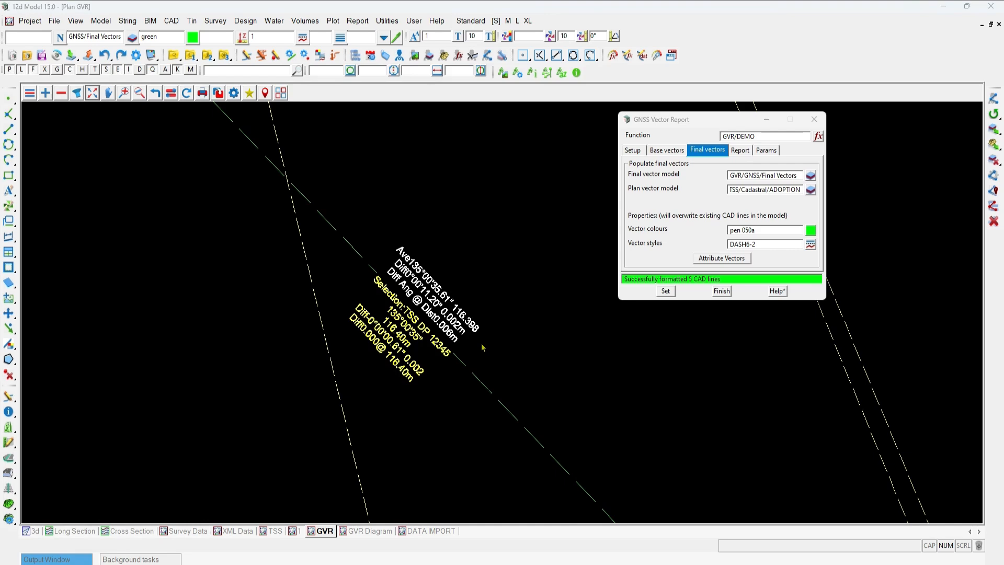
pyautogui.click(479, 348)
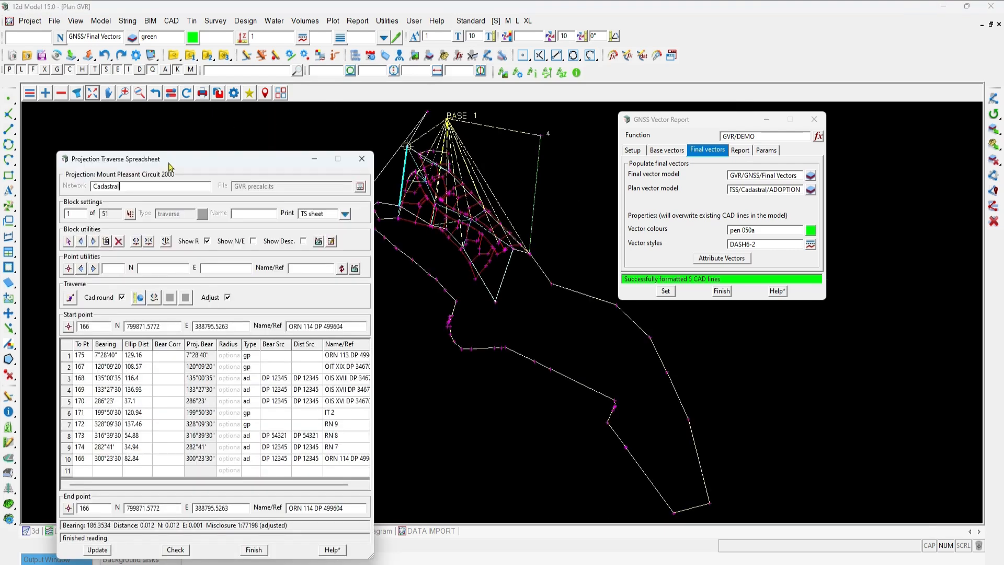
# Remove all the TSS models from the GVR plan view so only the GVR models are displayed
pyautogui.scroll(2, 438, 195)
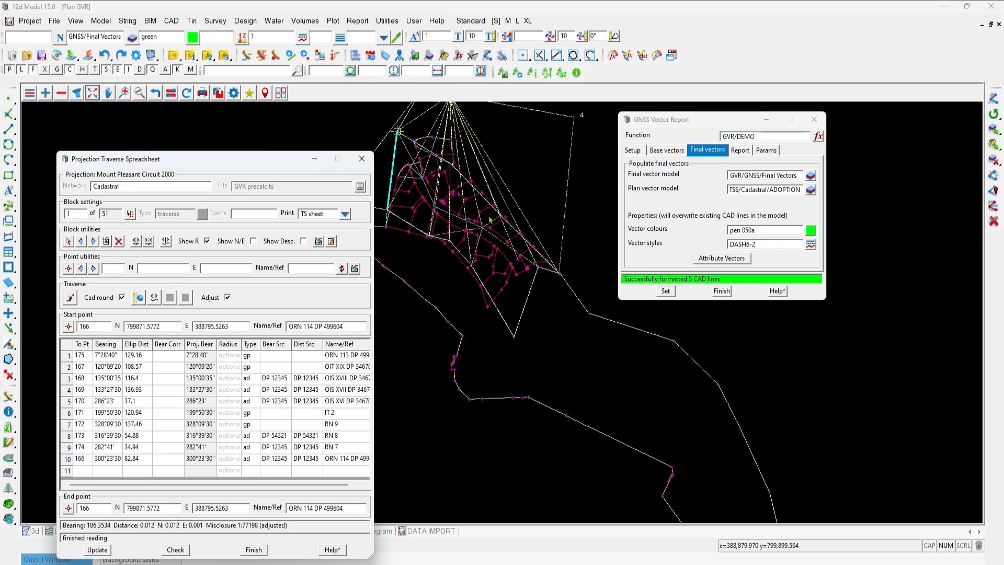
pyautogui.click(61, 93)
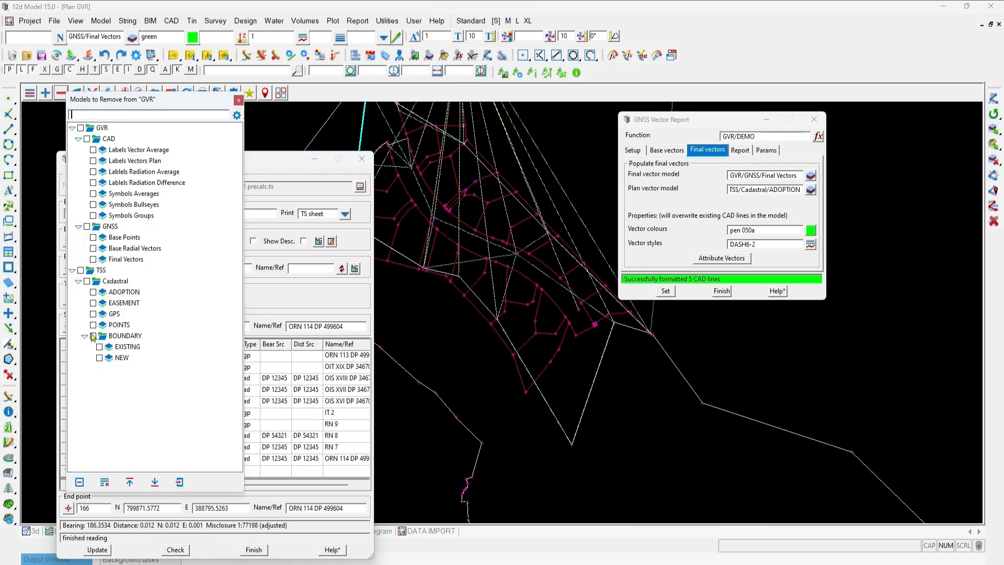
pyautogui.click(81, 271)
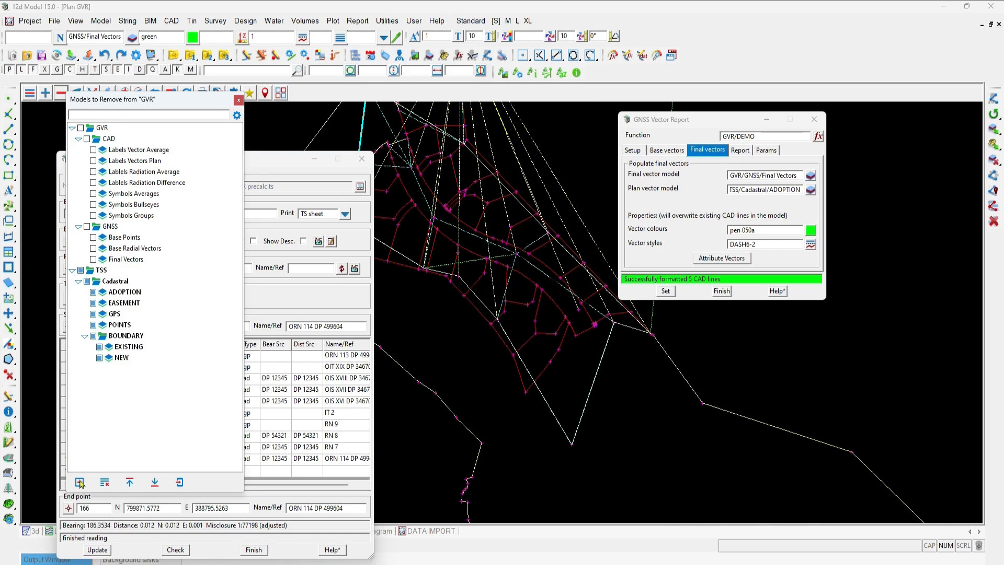
pyautogui.click(79, 482)
pyautogui.scroll(3, 564, 216)
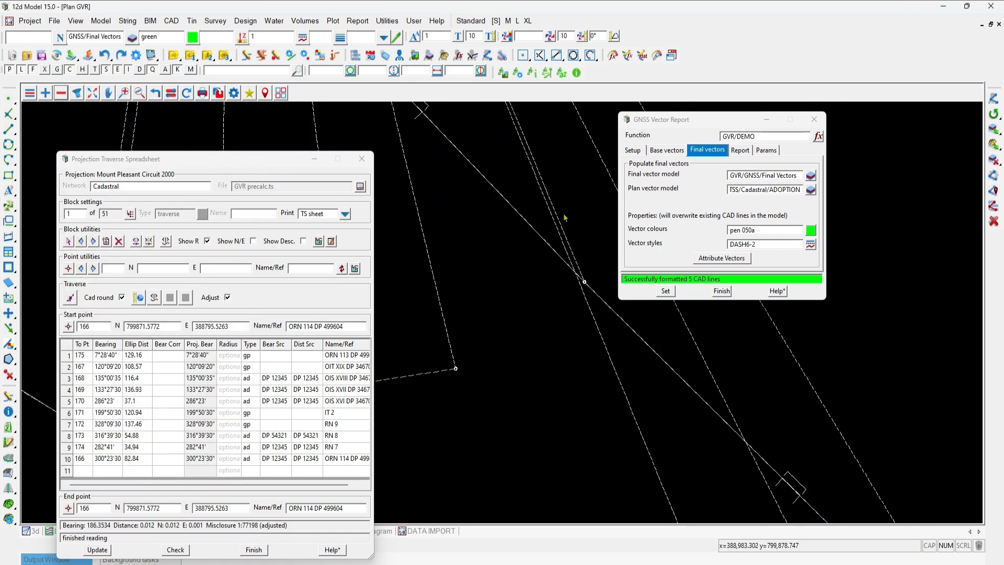
# Create a new traverse block starting at the vectors' middle junction and trace the final vector running north-west from it
pyautogui.click(105, 241)
pyautogui.click(70, 324)
pyautogui.scroll(-5, 564, 304)
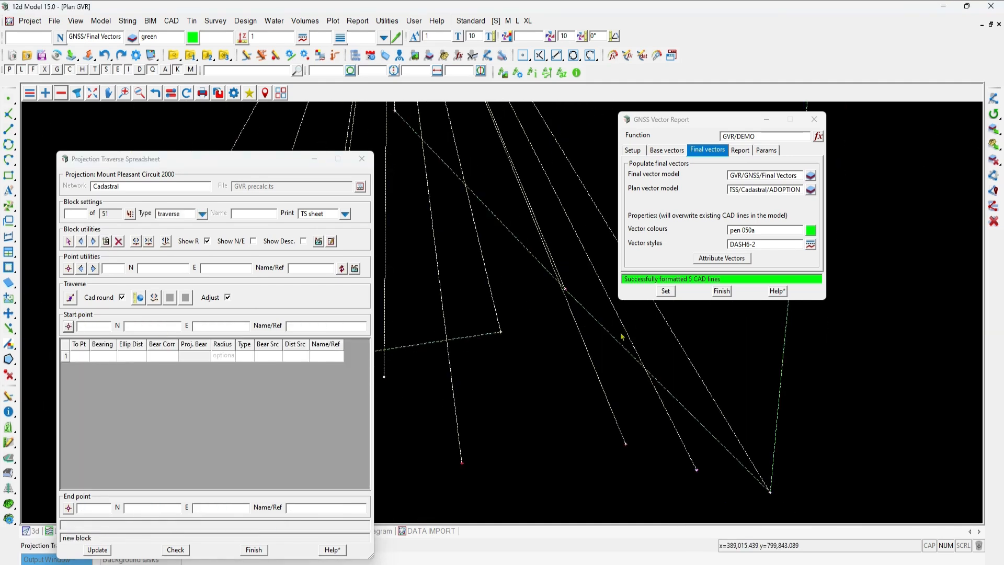
pyautogui.click(566, 289)
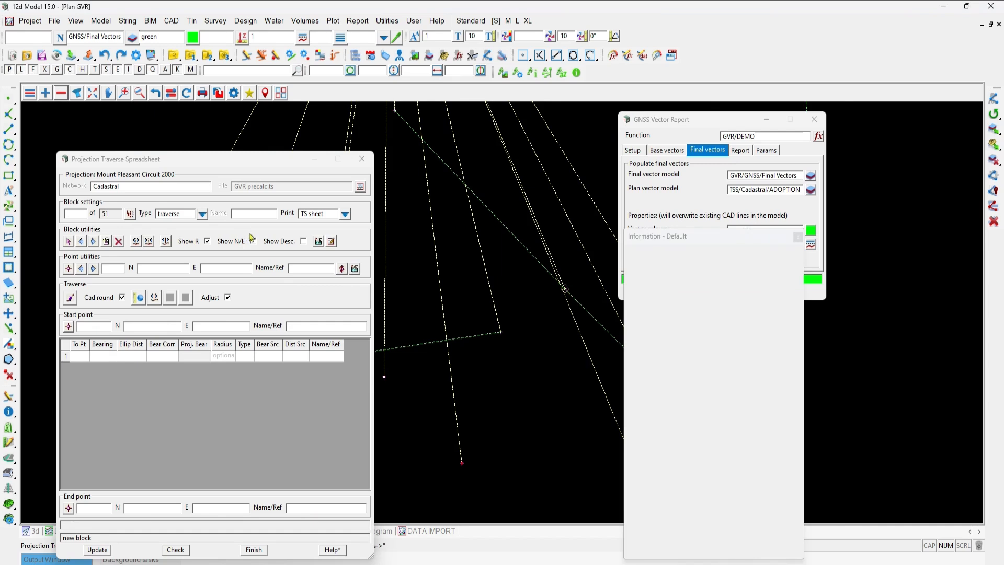
pyautogui.click(70, 301)
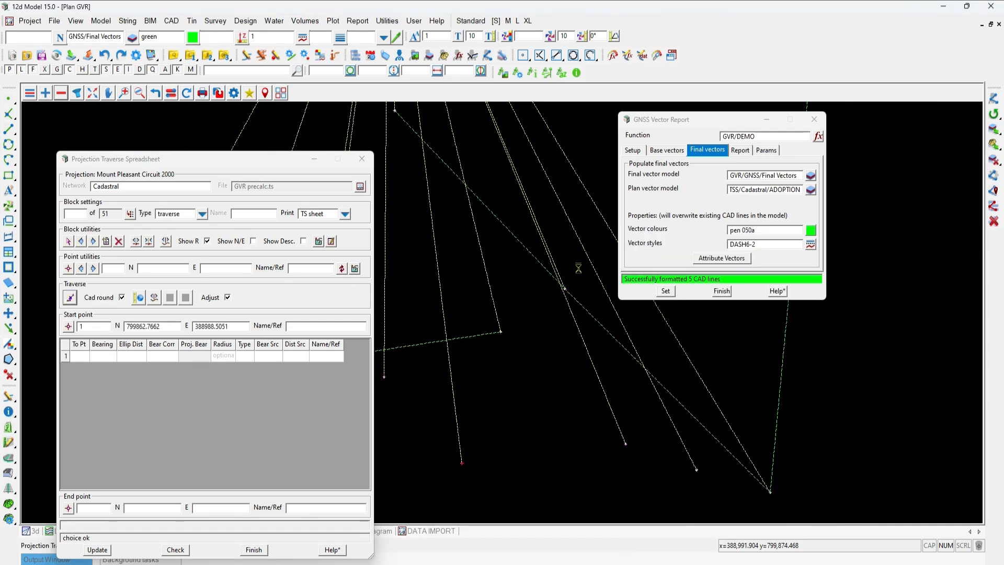
pyautogui.click(522, 247)
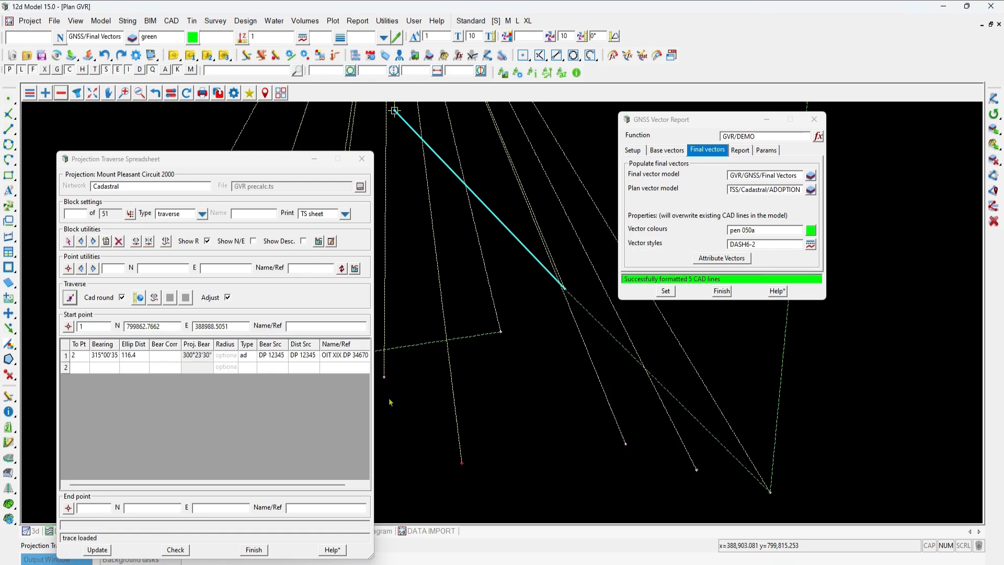
# Widen the spreadsheet, examine the traced line's bearing, distance, type and source columns, and close it
pyautogui.moveTo(375, 416); pyautogui.dragTo(519, 448)
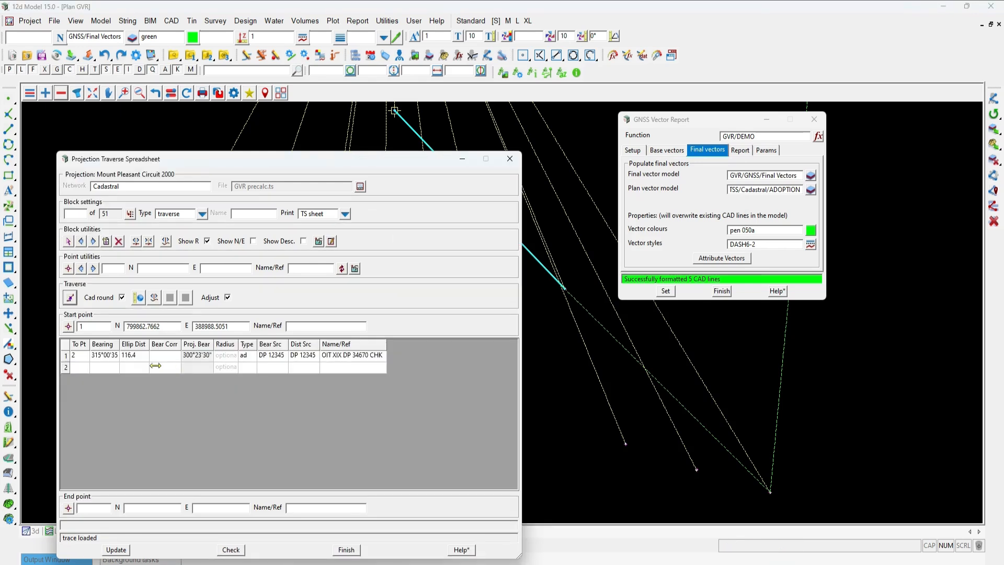
pyautogui.click(109, 362)
pyautogui.click(132, 362)
pyautogui.press('ctrl')
pyautogui.press('ctrl')
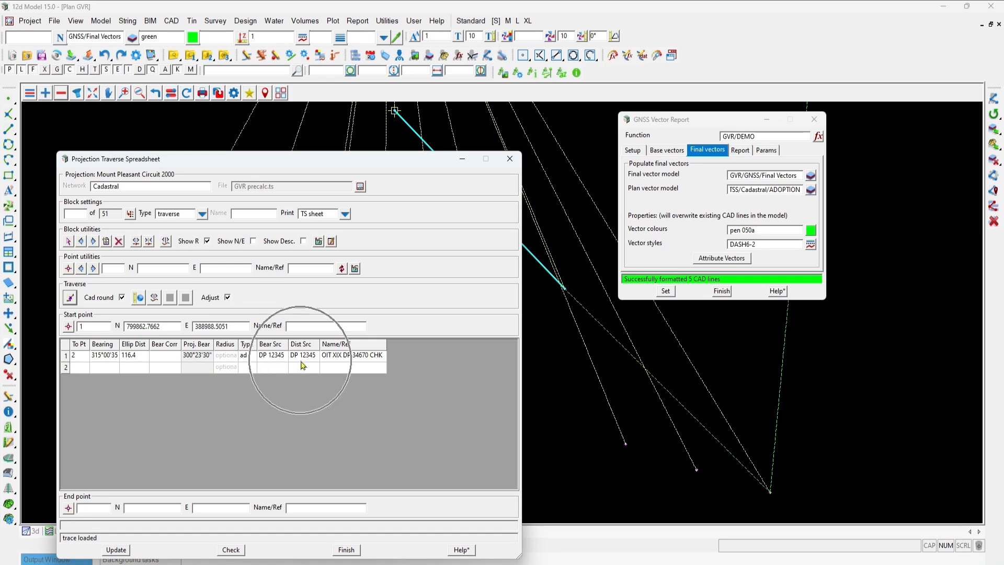
pyautogui.click(247, 357)
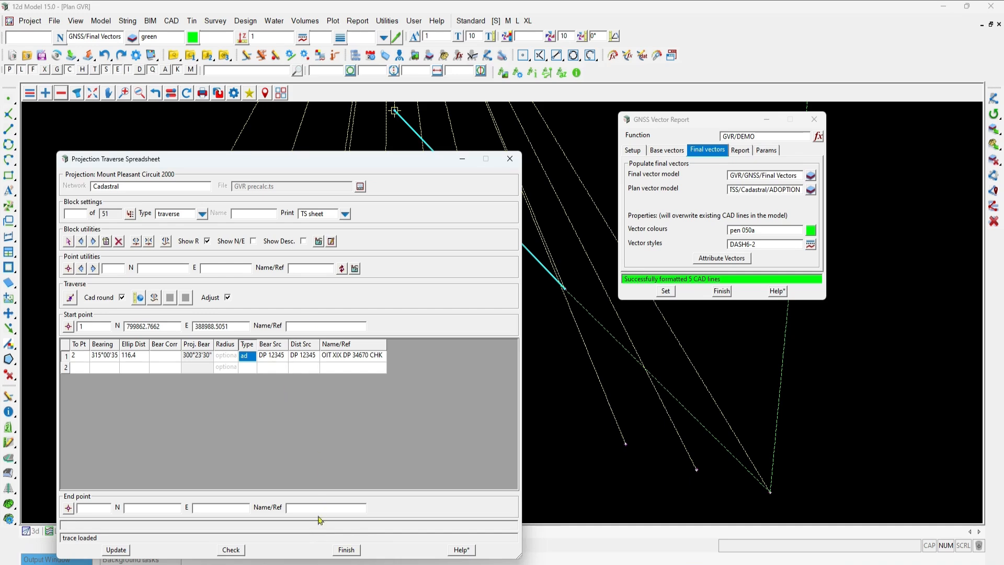
pyautogui.click(346, 549)
# Generate the GVR.html report with the final vector report included, and maximise its window
pyautogui.scroll(-2, 274, 421)
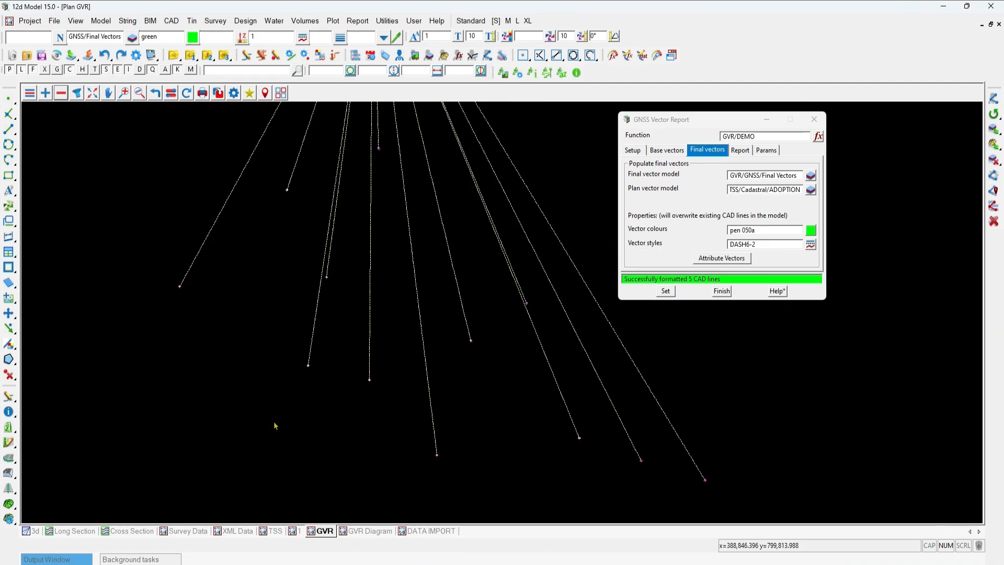
pyautogui.scroll(-1, 387, 415)
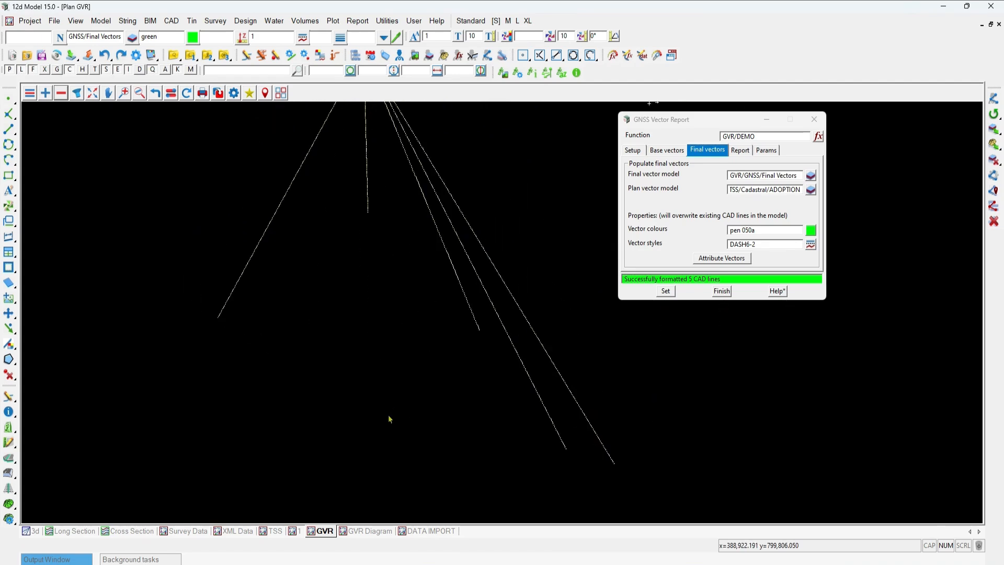
pyautogui.click(740, 151)
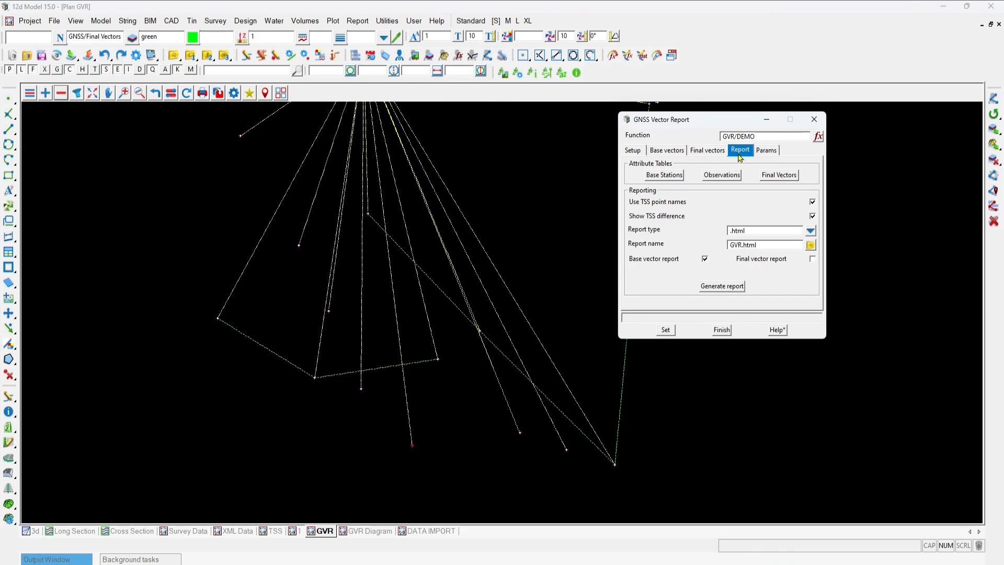
pyautogui.click(751, 264)
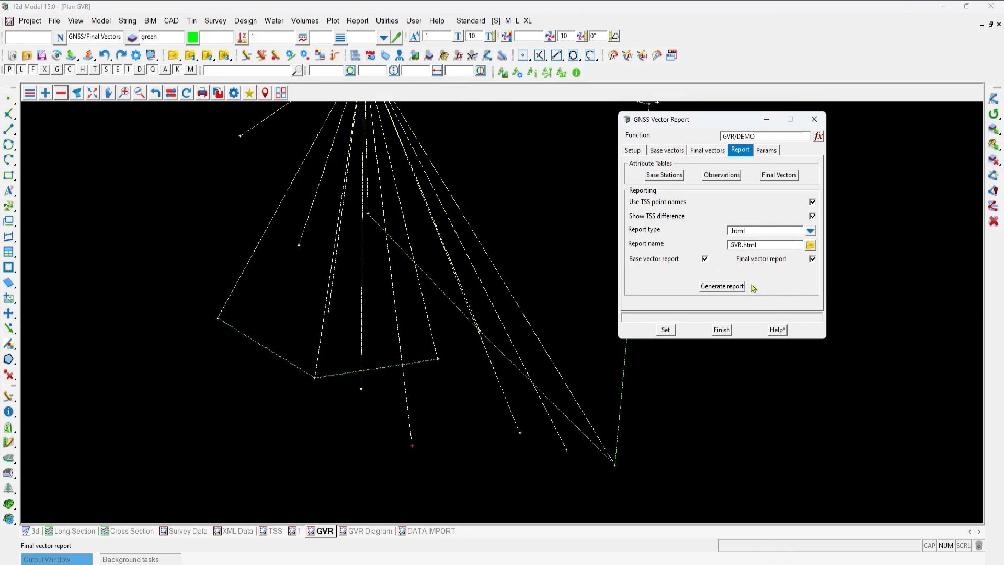
pyautogui.click(724, 289)
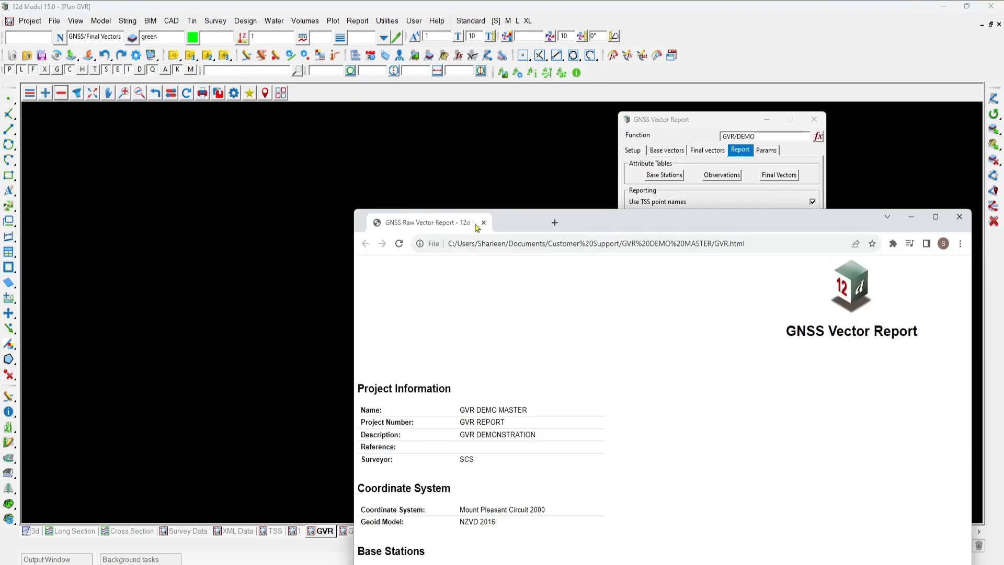
pyautogui.doubleClick(706, 217)
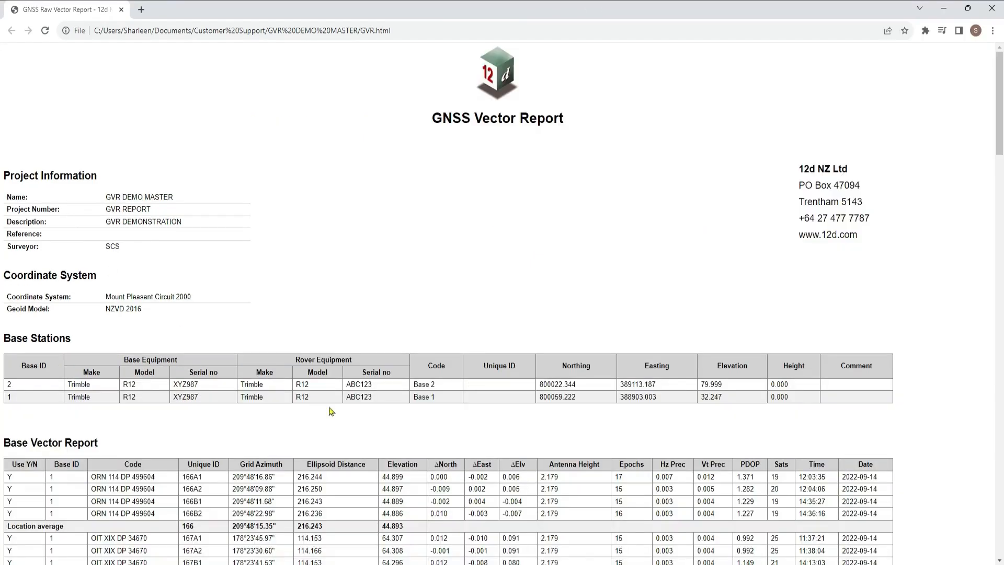
# Read through the generated report down to the Final Vector Report and Coordinate Report tables, and close it
pyautogui.scroll(-15, 264, 282)
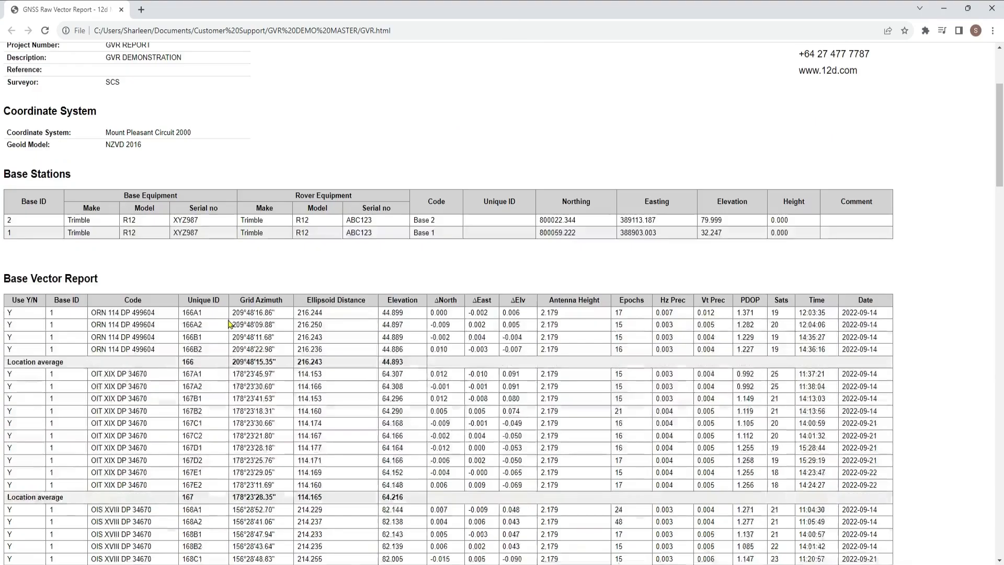
pyautogui.scroll(-20, 232, 329)
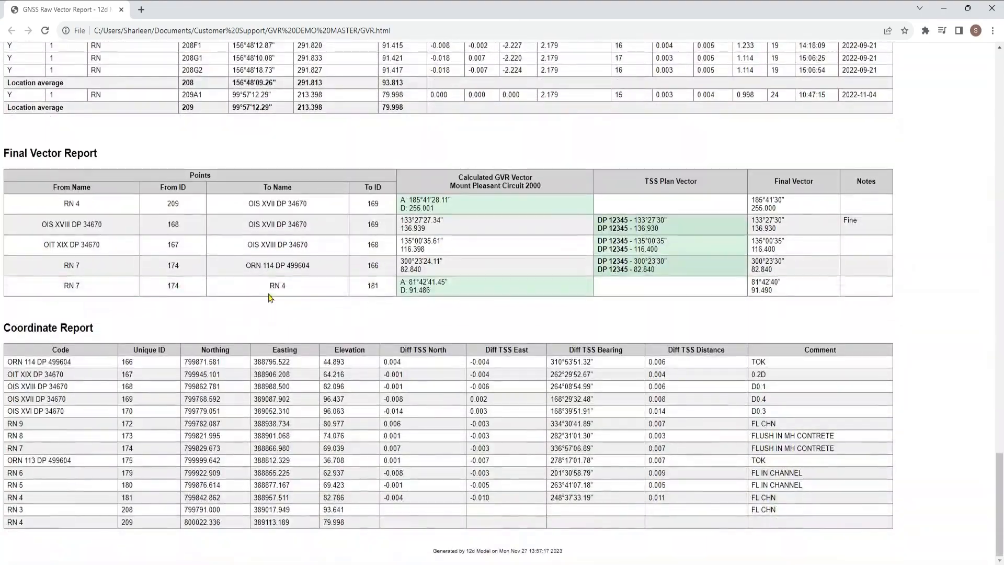
pyautogui.click(270, 253)
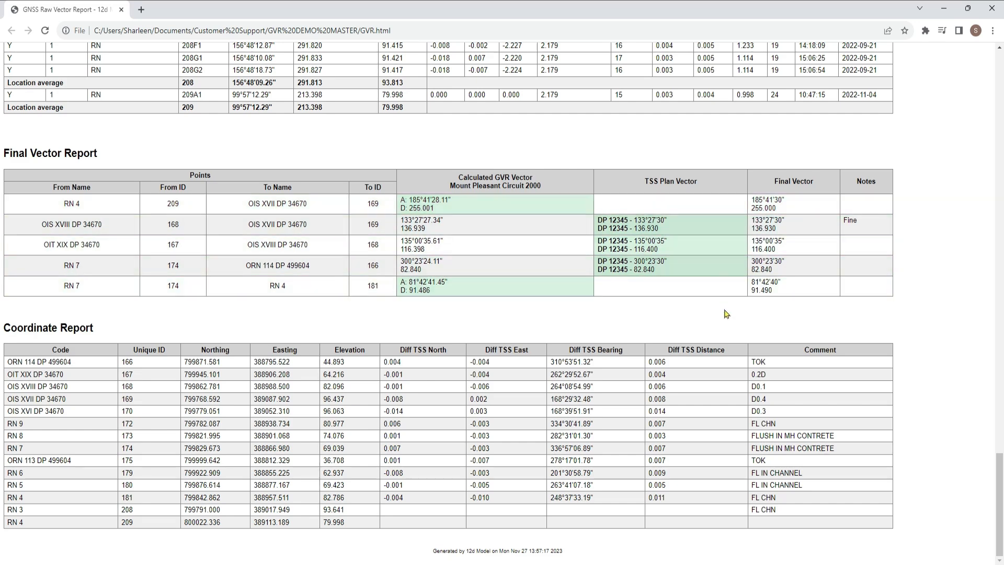
pyautogui.click(809, 282)
pyautogui.press('ctrl')
pyautogui.press('ctrl')
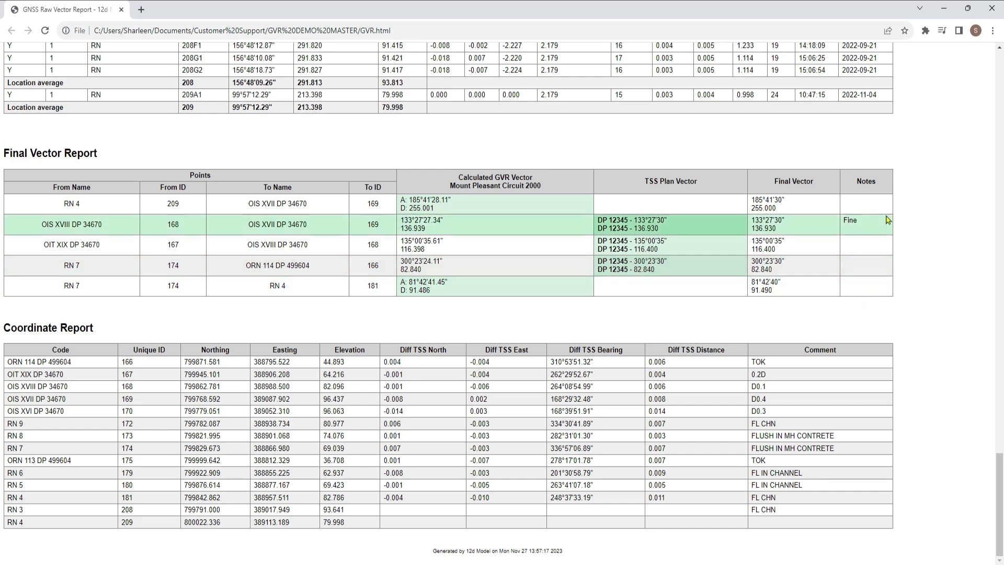
pyautogui.press('ctrl')
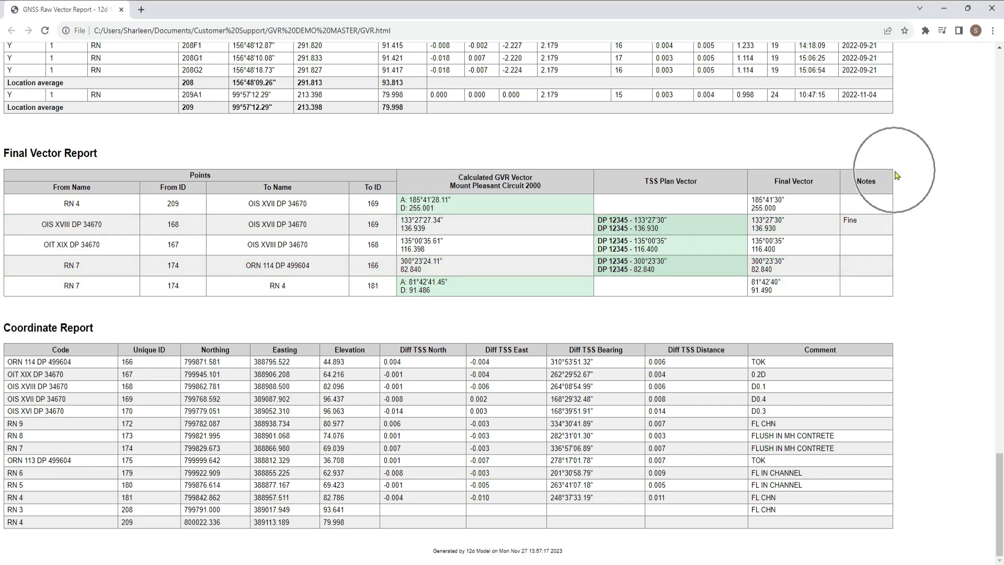
pyautogui.press('ctrl')
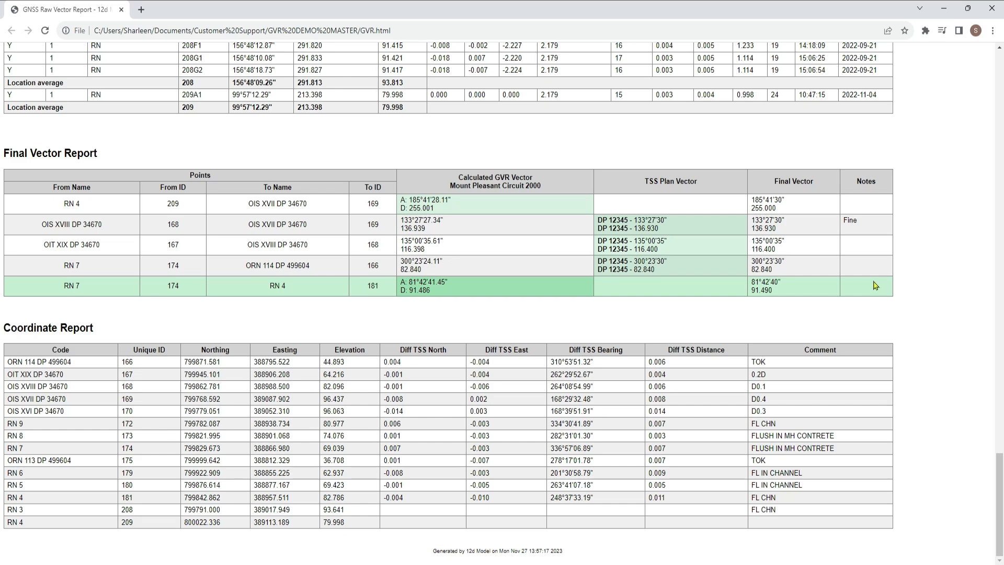
pyautogui.click(991, 8)
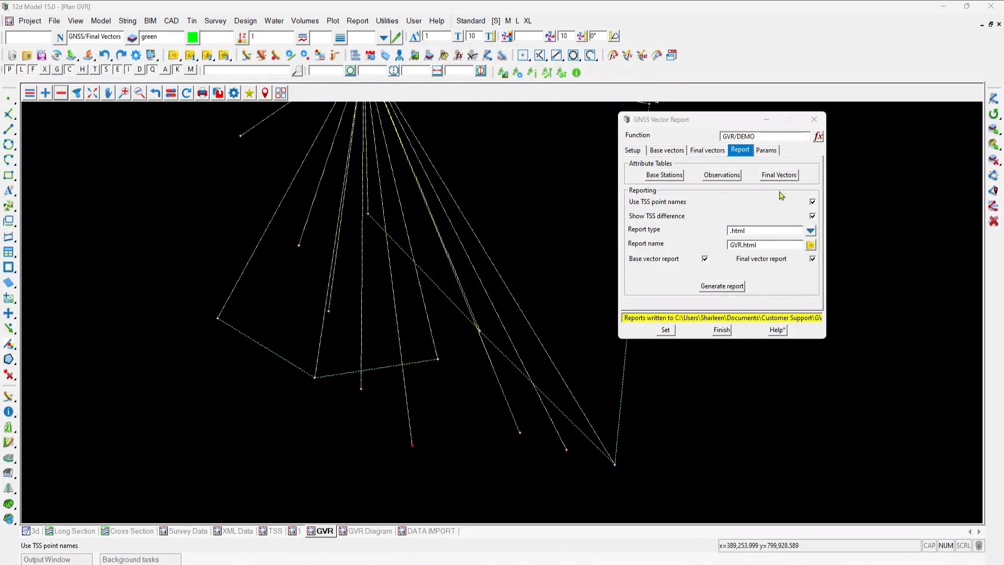
# Review the distance and bearing rounding parameters, set the function, and close the GNSS Vector Report
pyautogui.click(738, 121)
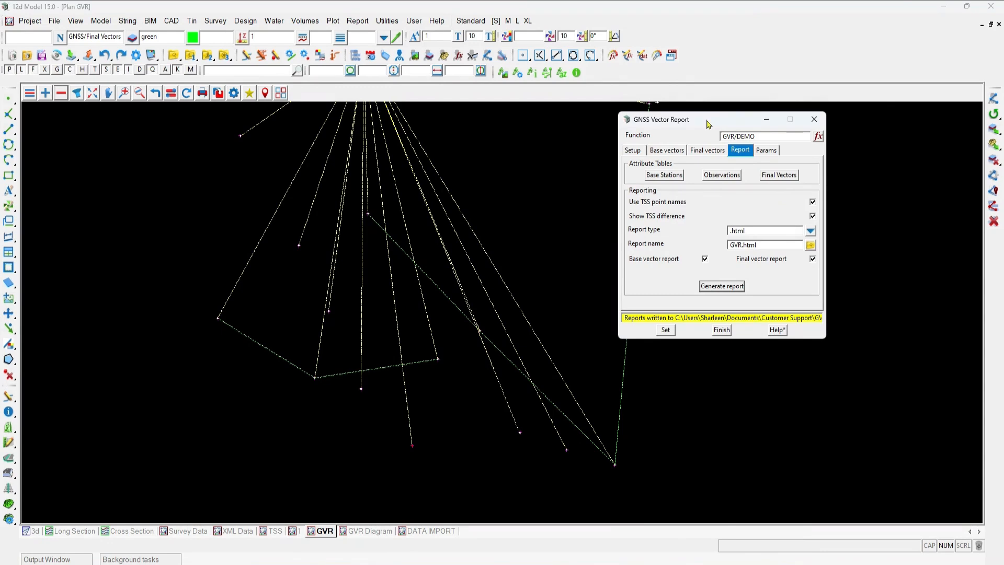
pyautogui.click(771, 153)
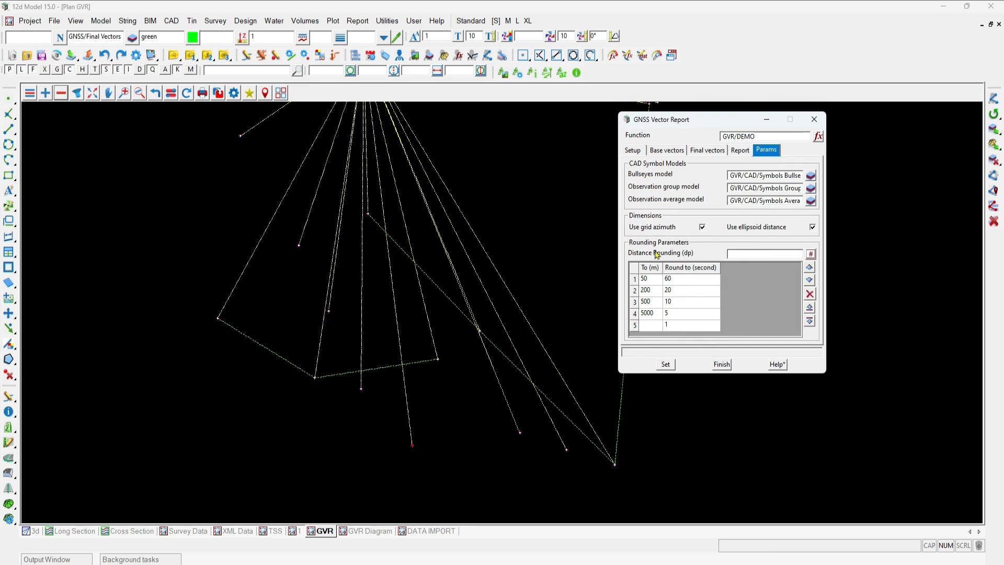
pyautogui.click(778, 255)
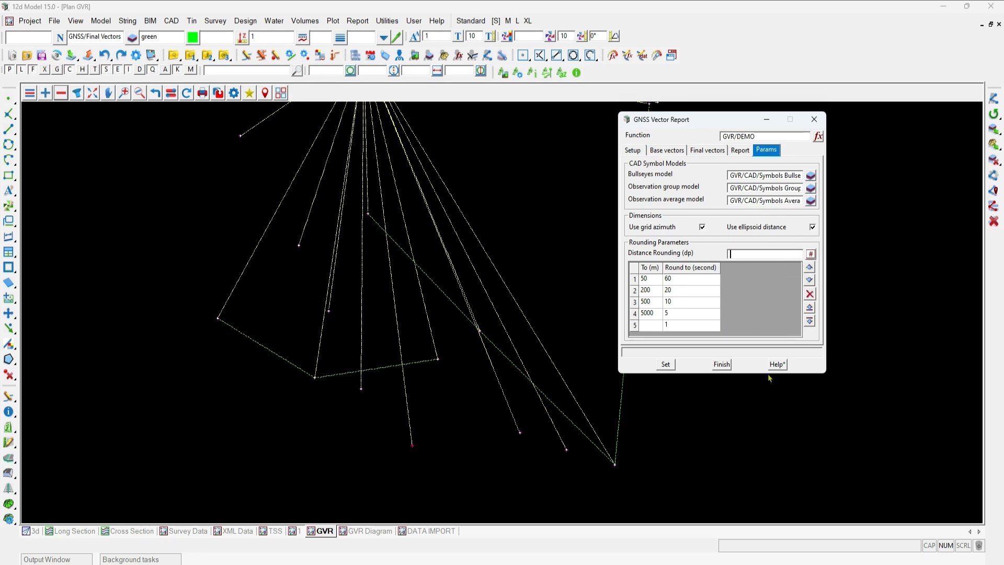
pyautogui.click(719, 365)
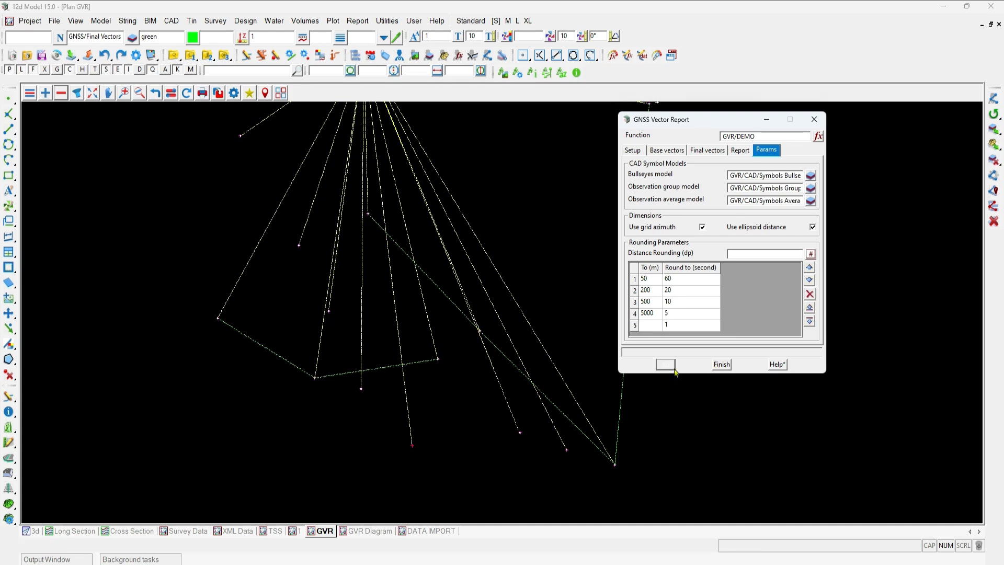
pyautogui.click(721, 364)
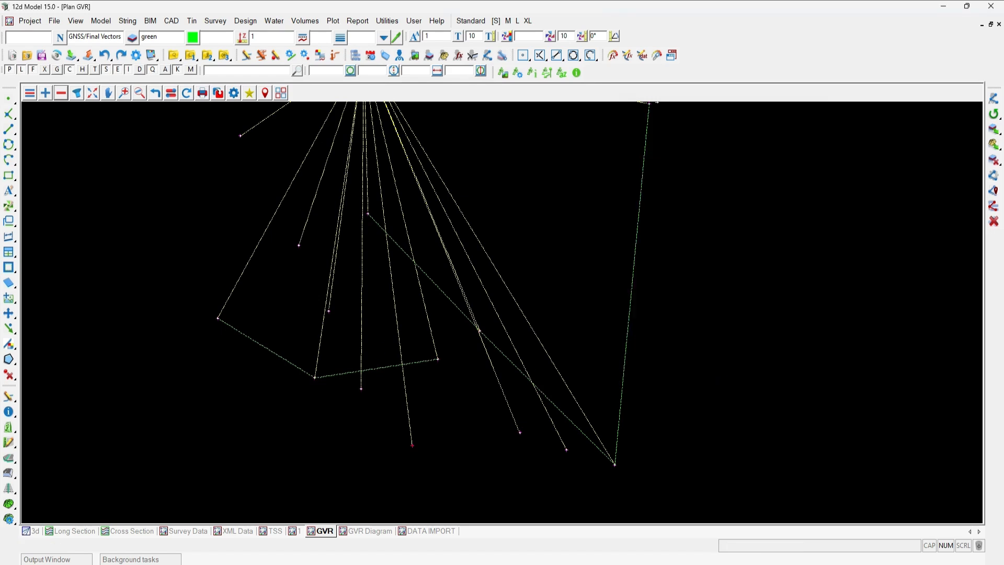
# Add all GVR/CAD models plus the GNSS Final Vectors and Base Radial Vectors models to the GVR Diagram view
pyautogui.click(378, 533)
pyautogui.click(46, 94)
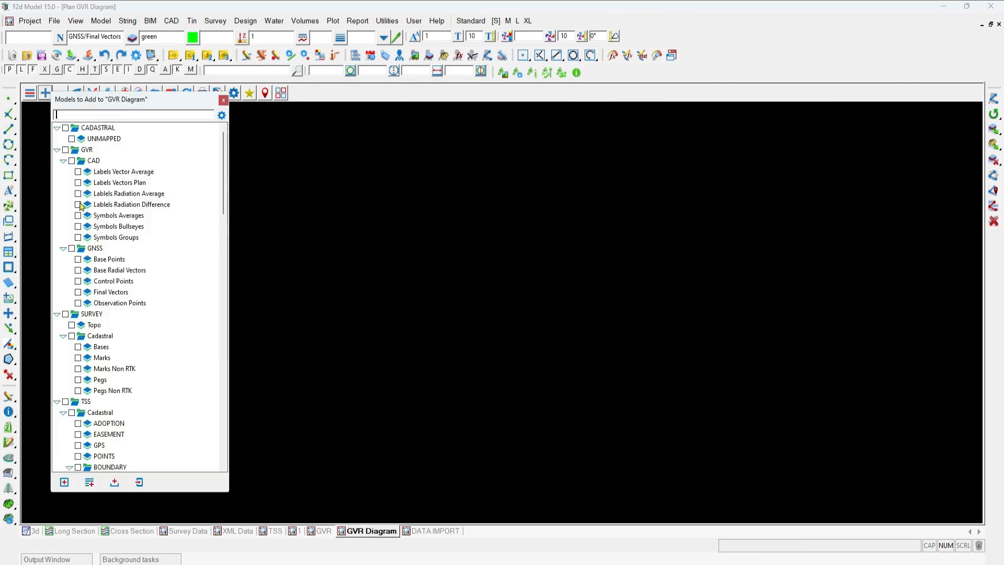
pyautogui.click(71, 160)
pyautogui.click(77, 292)
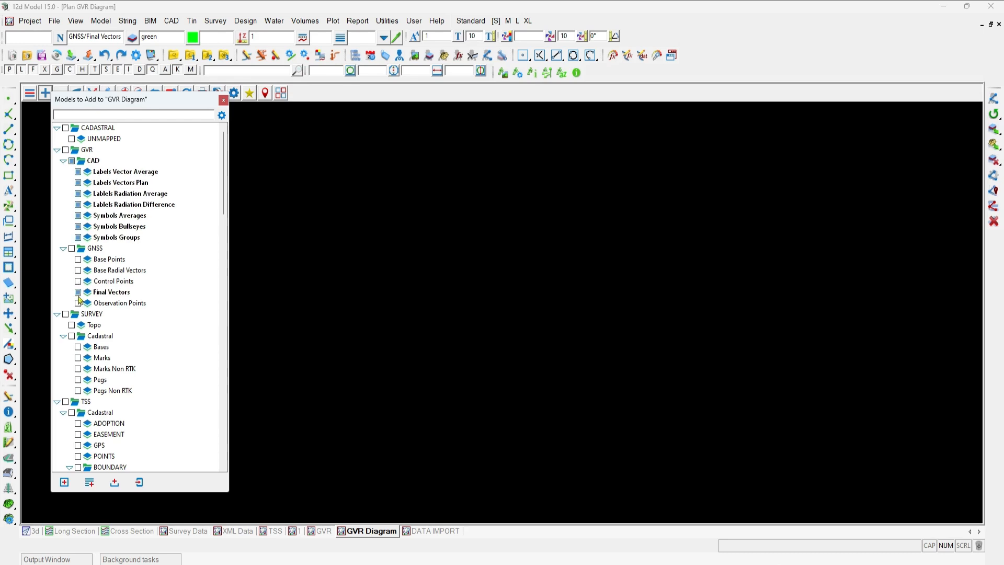
pyautogui.click(78, 270)
pyautogui.click(64, 482)
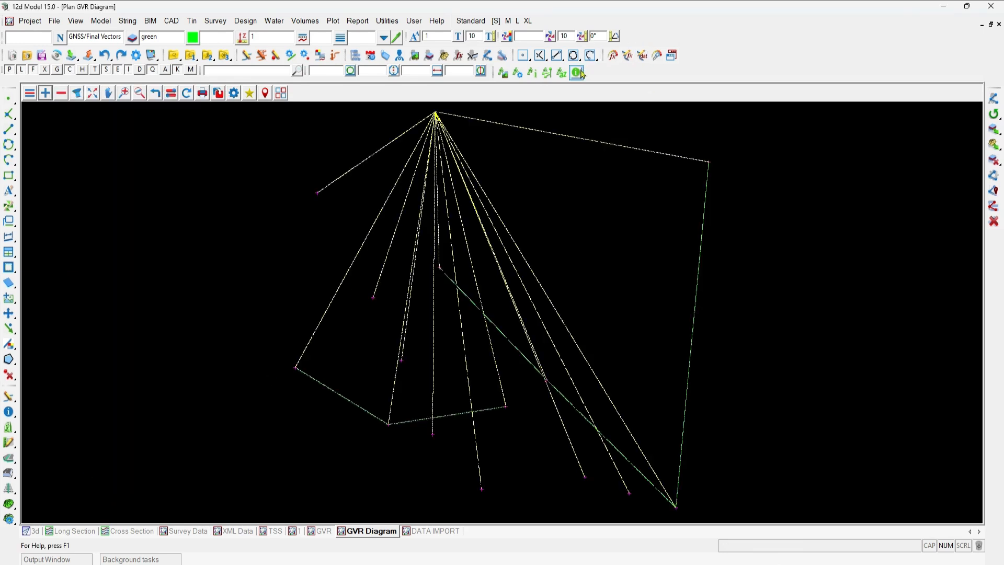
# Start String Attribute and Property Label and take the GVR/GNSS/Final Vectors model from a final vector in the diagram
pyautogui.click(561, 74)
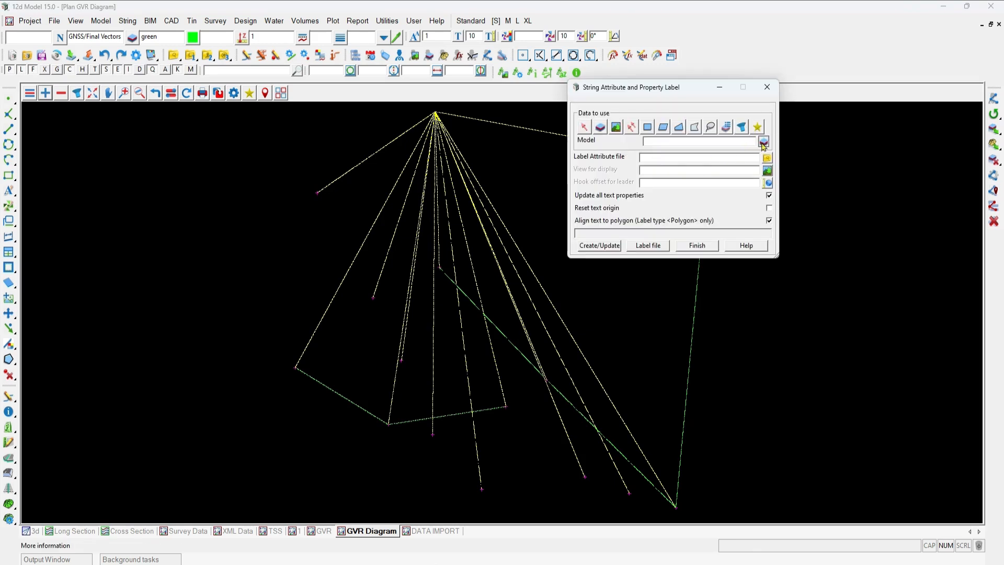
pyautogui.click(764, 142)
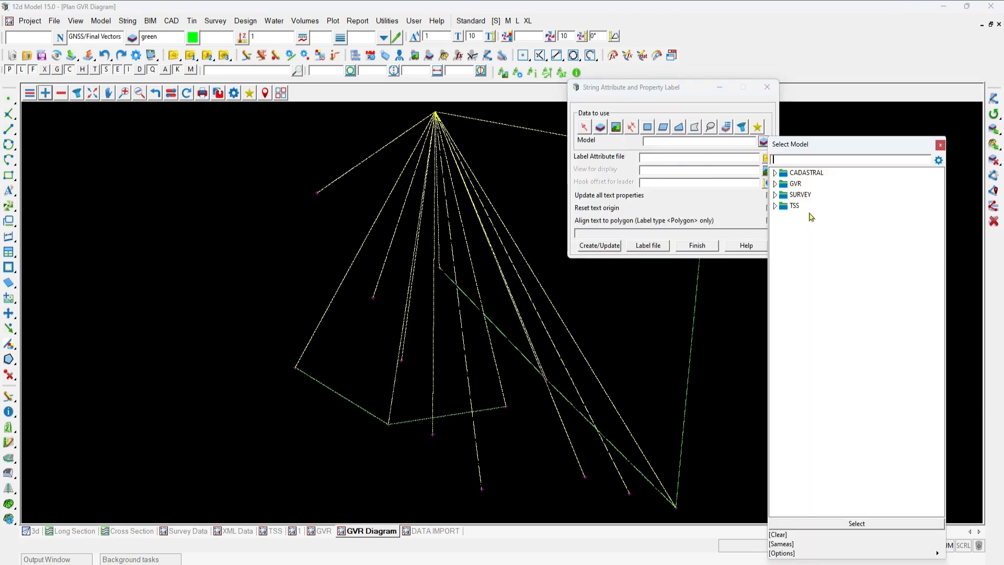
pyautogui.click(781, 544)
pyautogui.middleClick(683, 446)
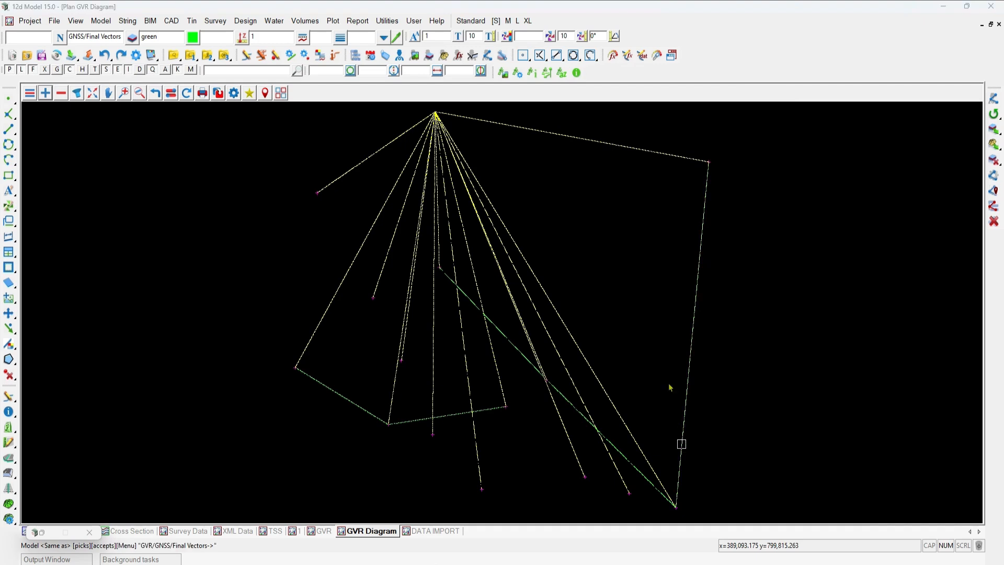
# Create the point name labels using the library label file GVR_Point_Name_Labels.12dlf, displayed in the GVR Diagram view, and finish labelling
pyautogui.click(767, 157)
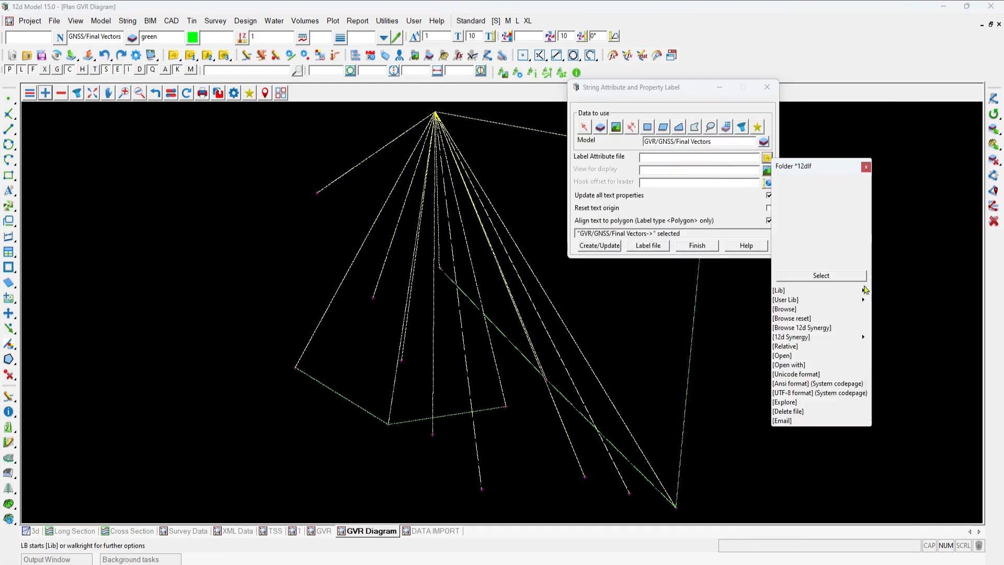
pyautogui.moveTo(815, 290)
pyautogui.doubleClick(915, 328)
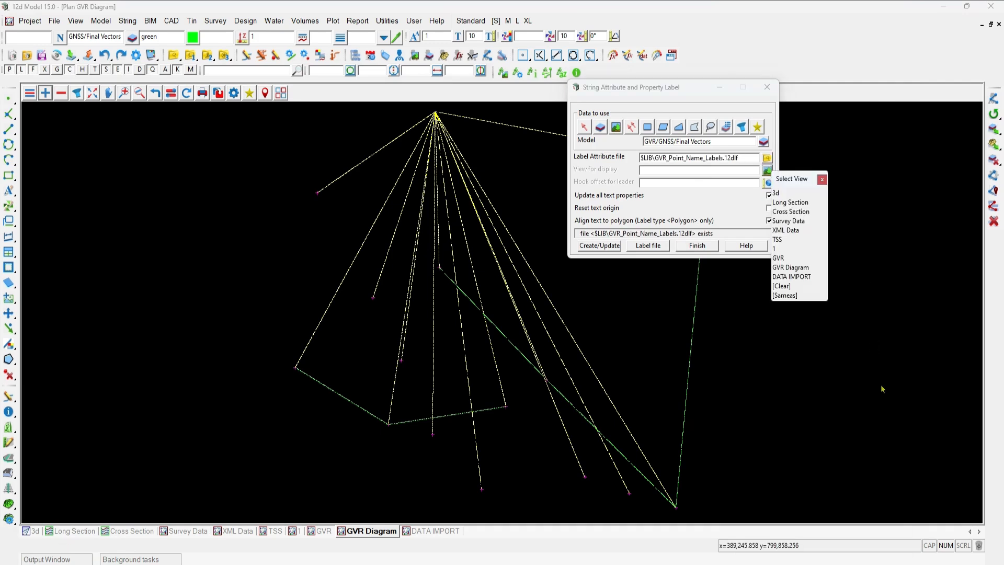
pyautogui.click(790, 267)
pyautogui.click(605, 250)
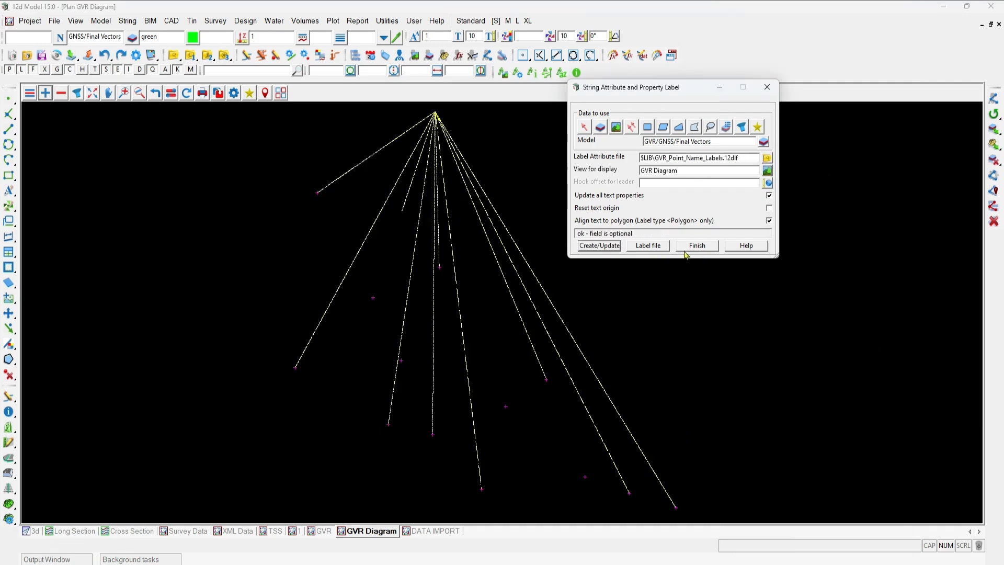
pyautogui.click(693, 246)
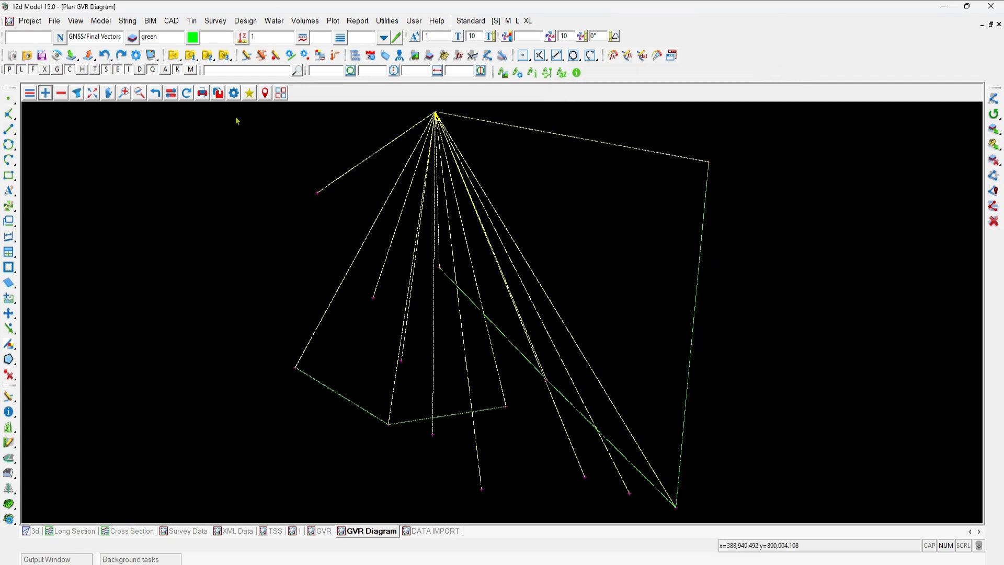
# Check the plan plotting scale of the GVR Diagram view
pyautogui.click(218, 93)
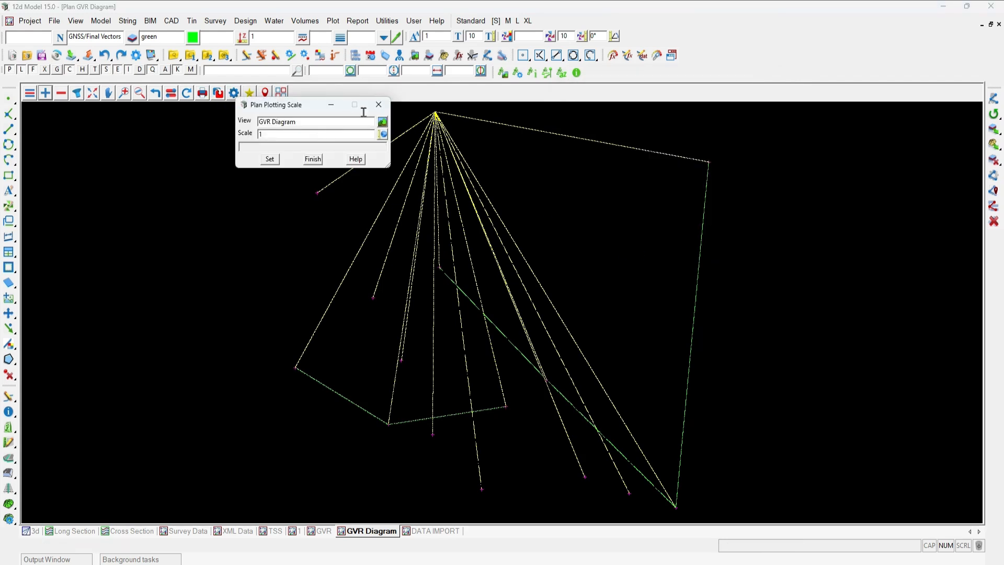
pyautogui.click(379, 105)
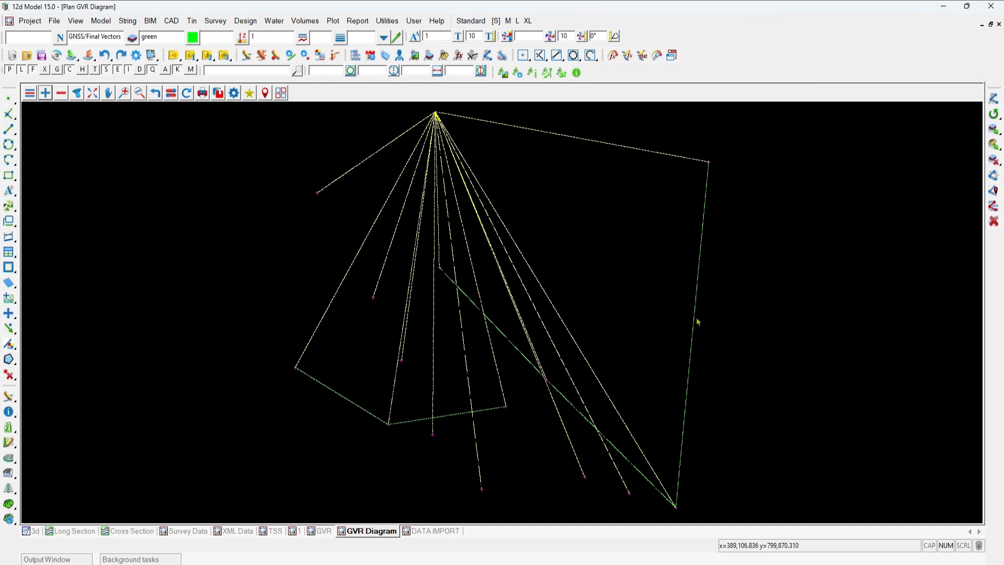
# Create a multipage plot by reading the library plot file GVR_A3_Master.12dmpsf
pyautogui.click(334, 22)
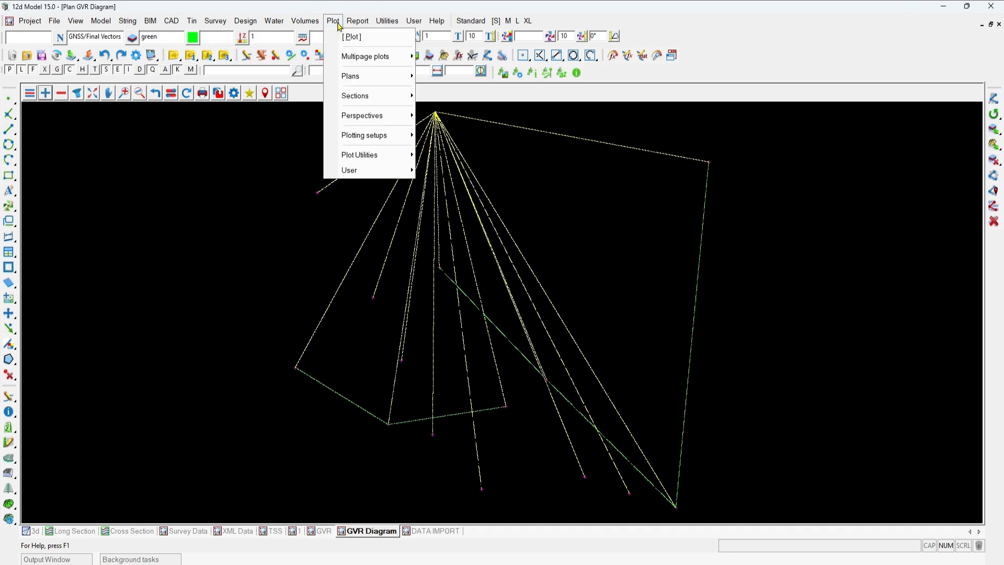
pyautogui.moveTo(369, 57)
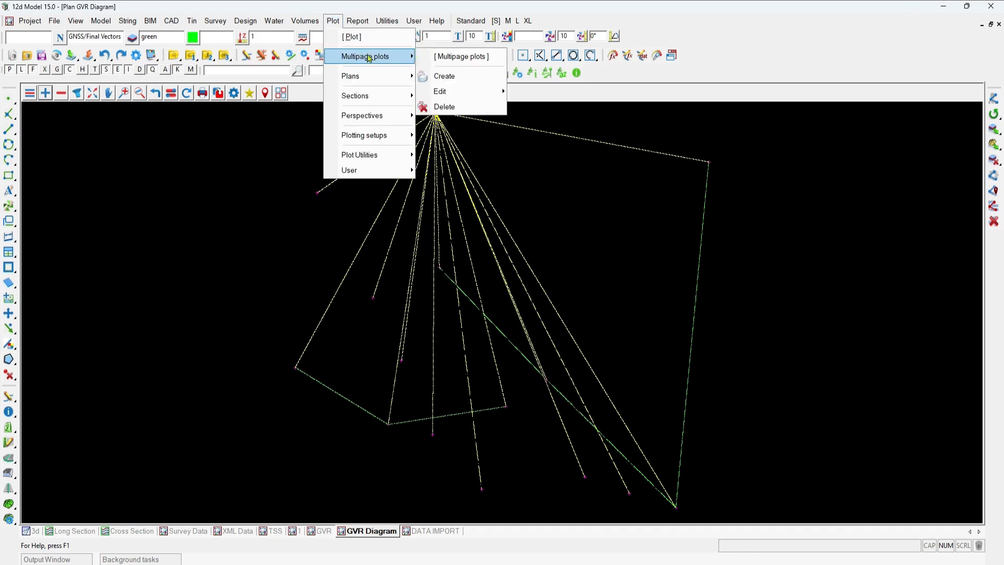
pyautogui.click(444, 77)
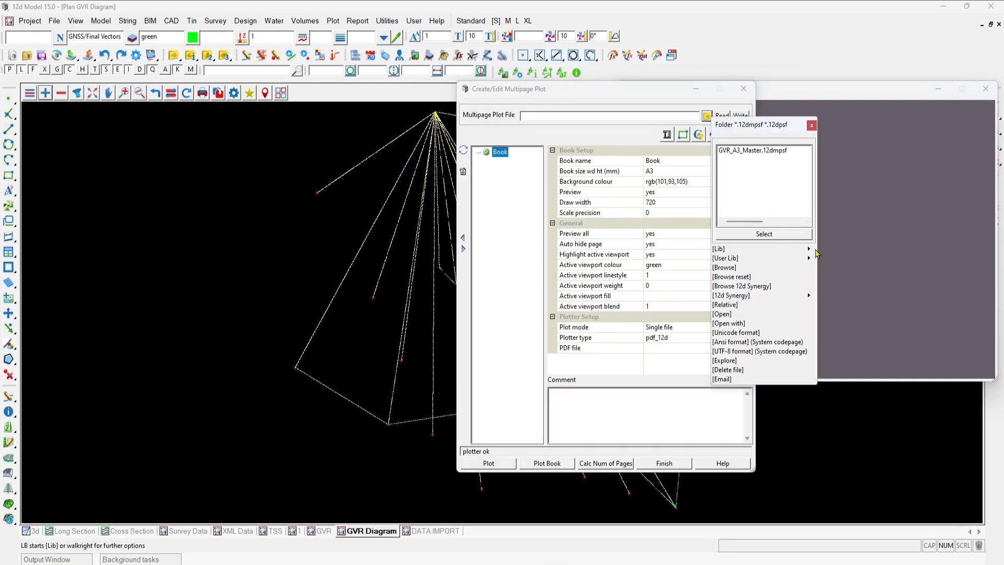
pyautogui.moveTo(817, 251)
pyautogui.click(861, 290)
pyautogui.click(861, 290)
pyautogui.click(722, 115)
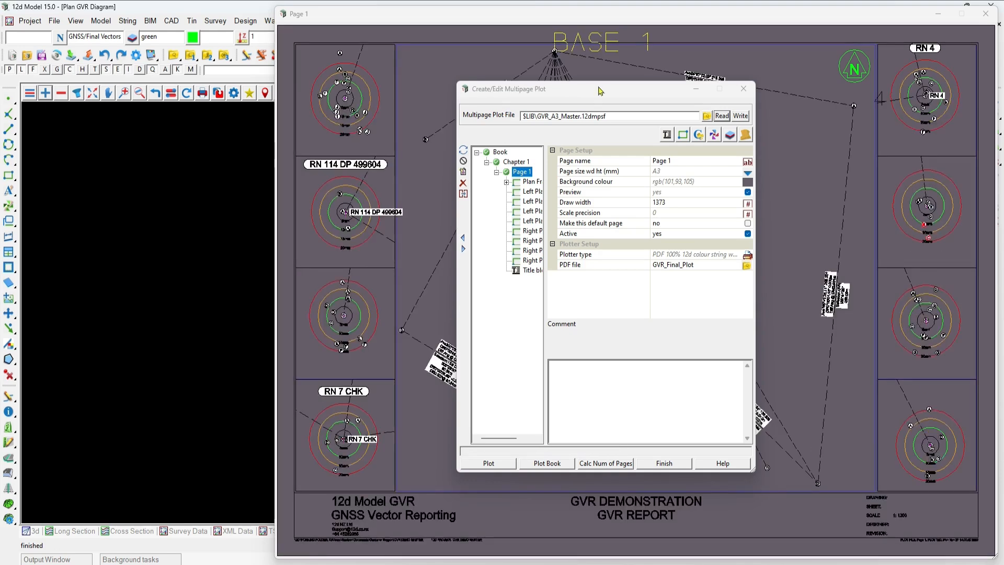
# Move the multipage plot settings clear of the Page 1 preview and examine its diagram and point detail frames
pyautogui.moveTo(600, 91); pyautogui.dragTo(146, 103)
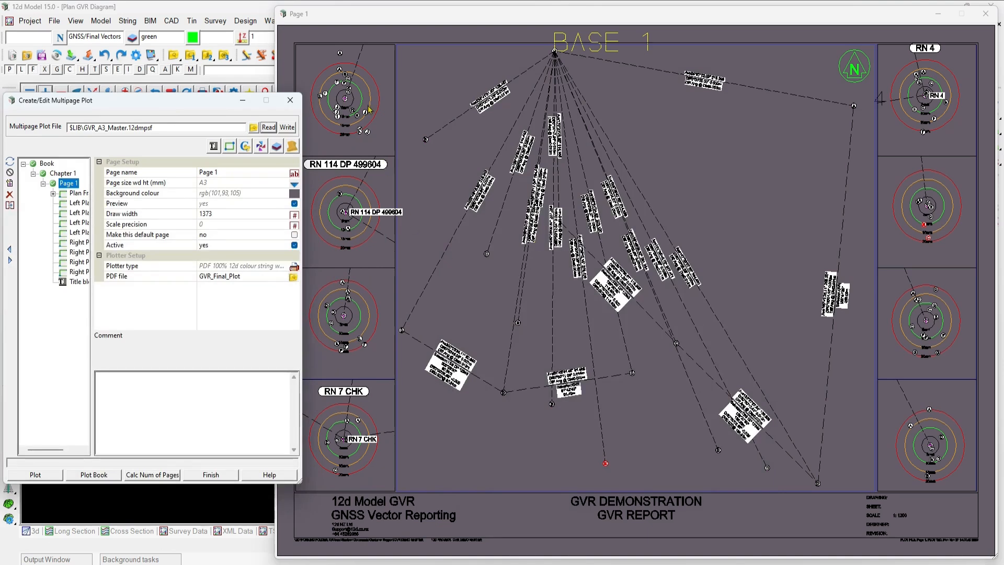
pyautogui.click(347, 23)
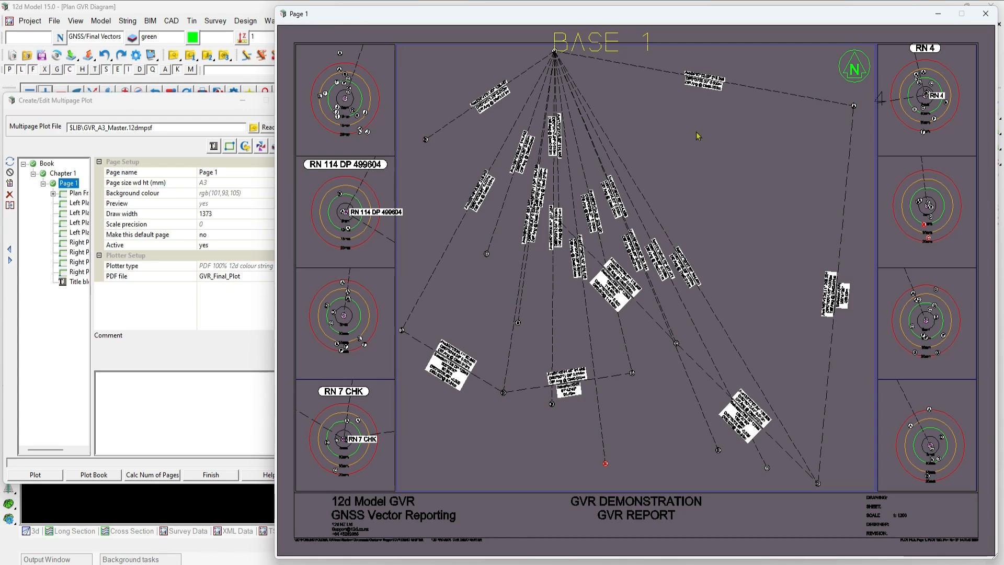
pyautogui.click(934, 215)
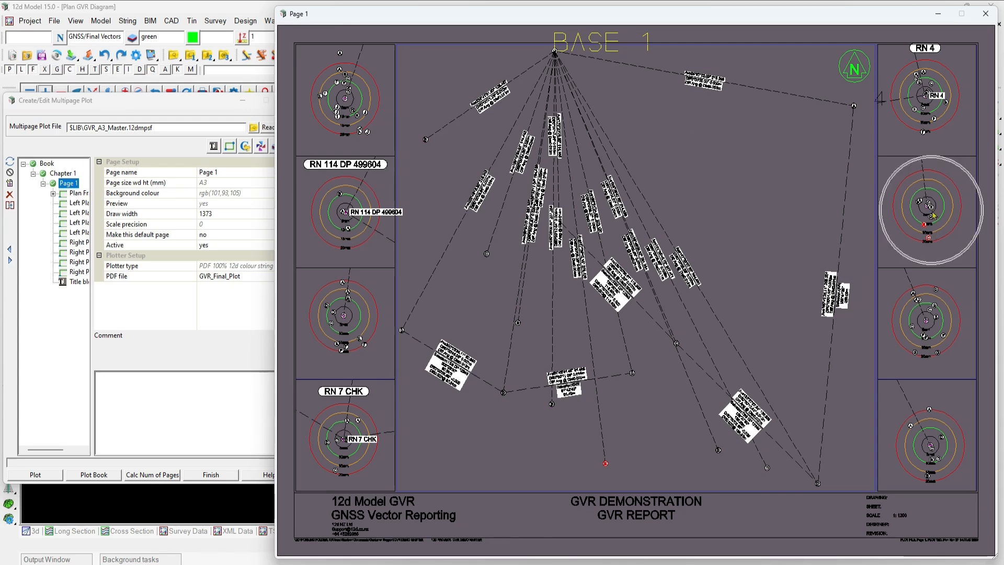